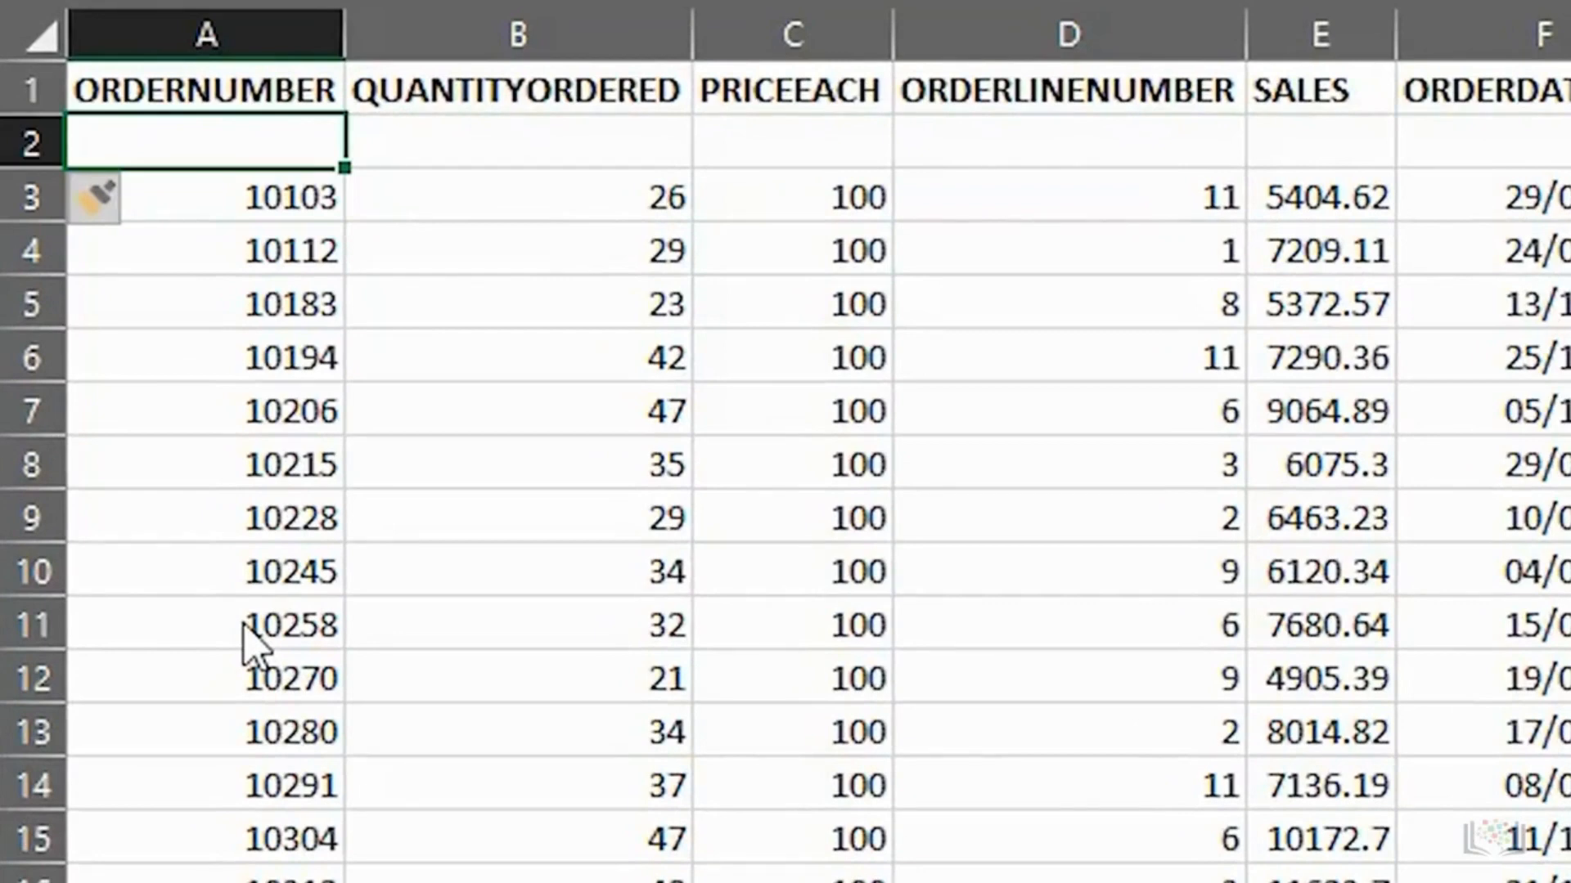
- Enter the formula =PROPER(A1) in cell A2 to convert the first column header to proper case
{"action": "type", "text": "=PROP"}
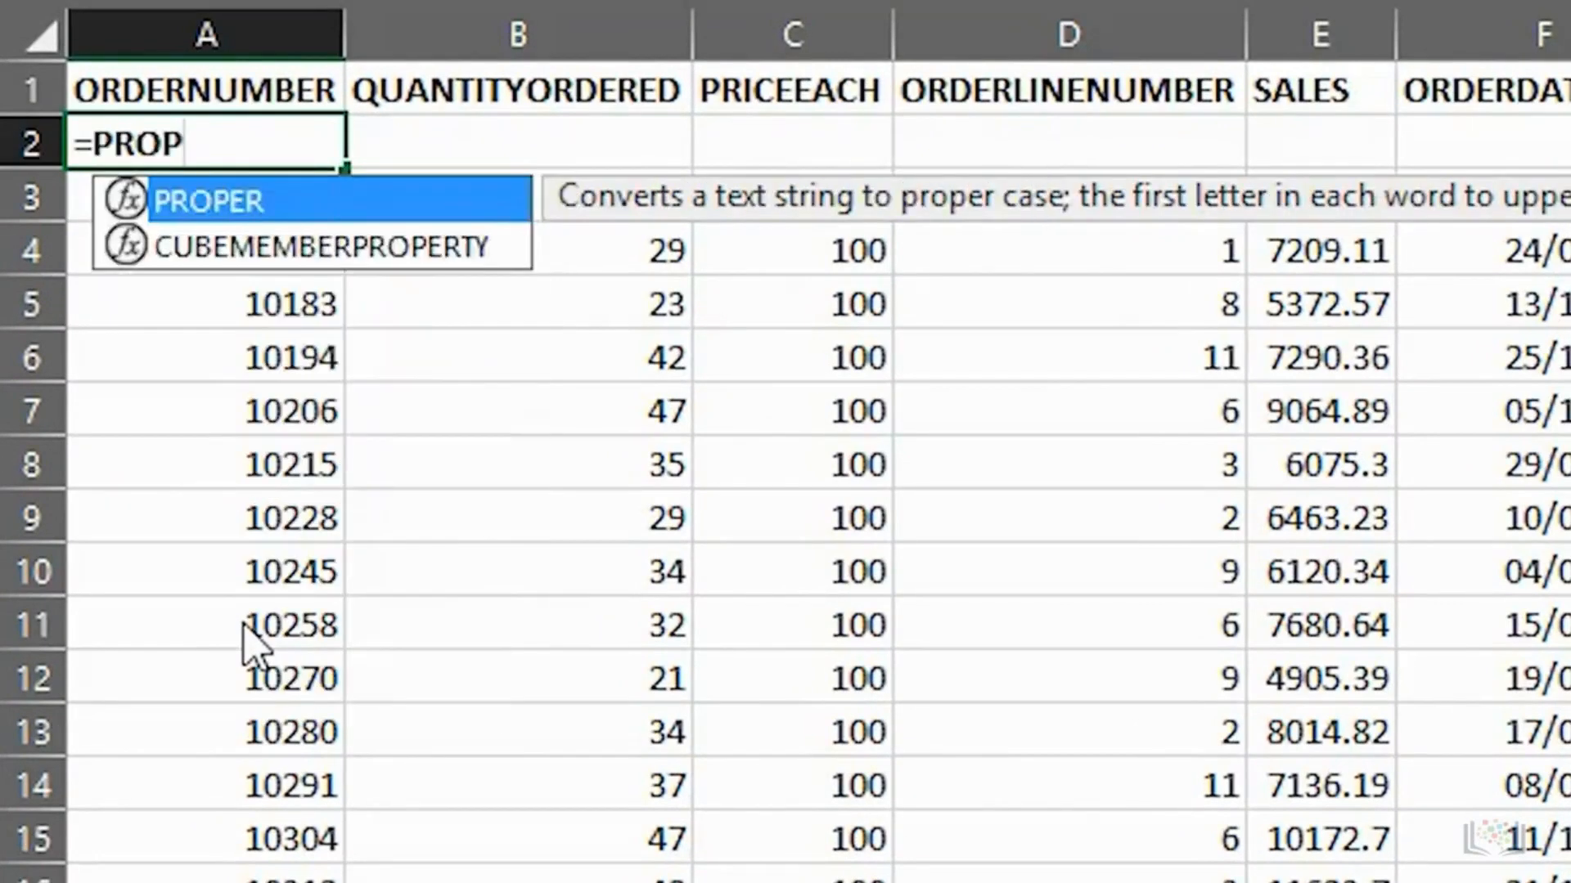
{"action": "type", "text": "ER("}
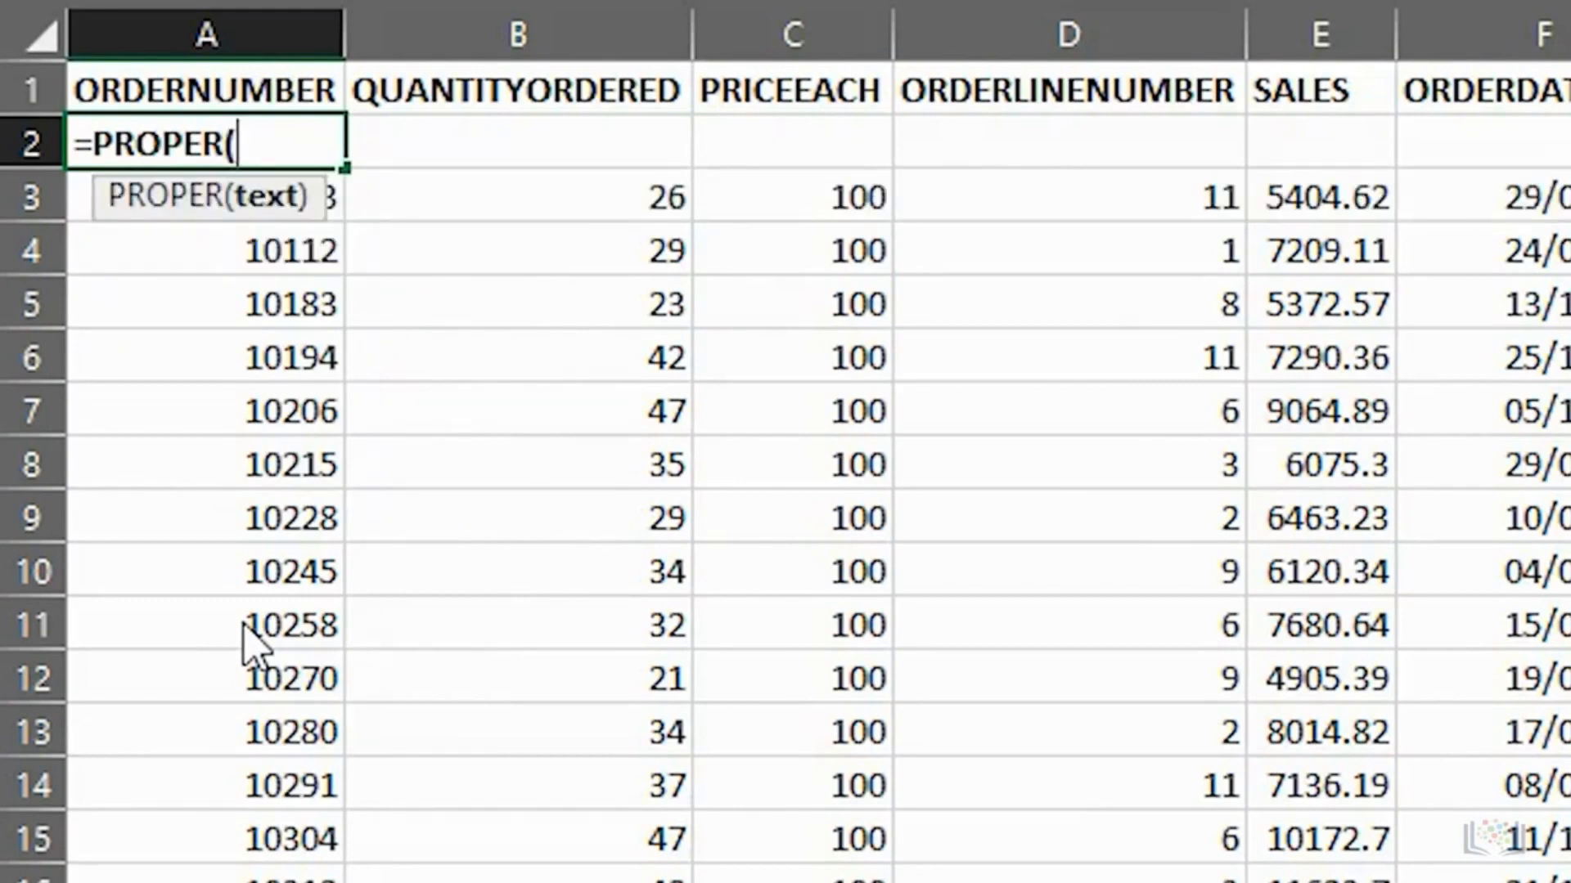
{"action": "key", "text": "Up"}
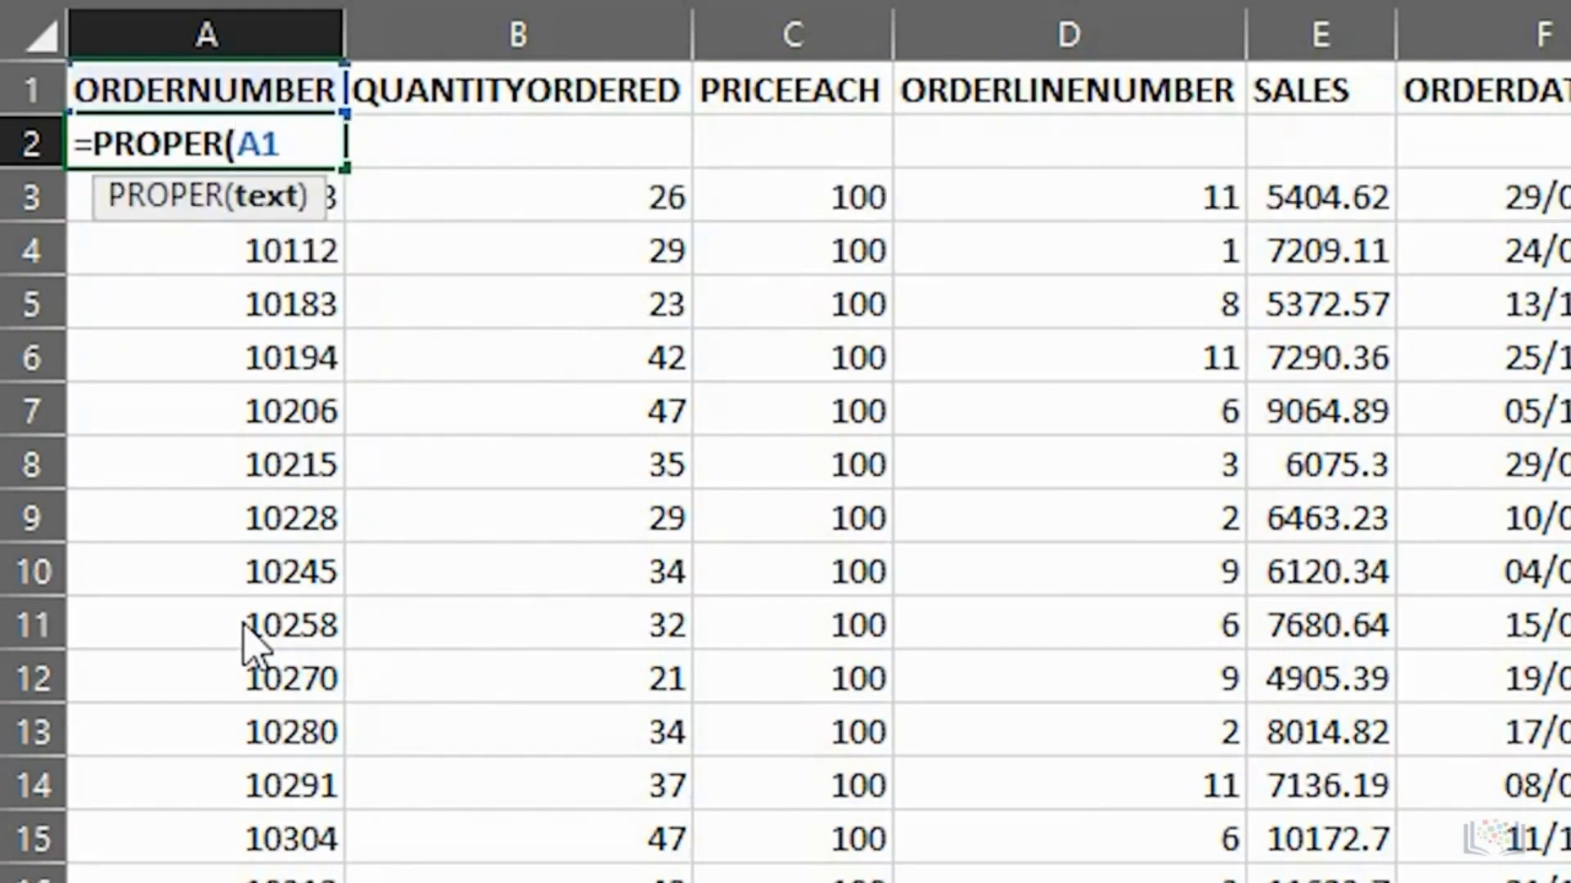
{"action": "type", "text": ")"}
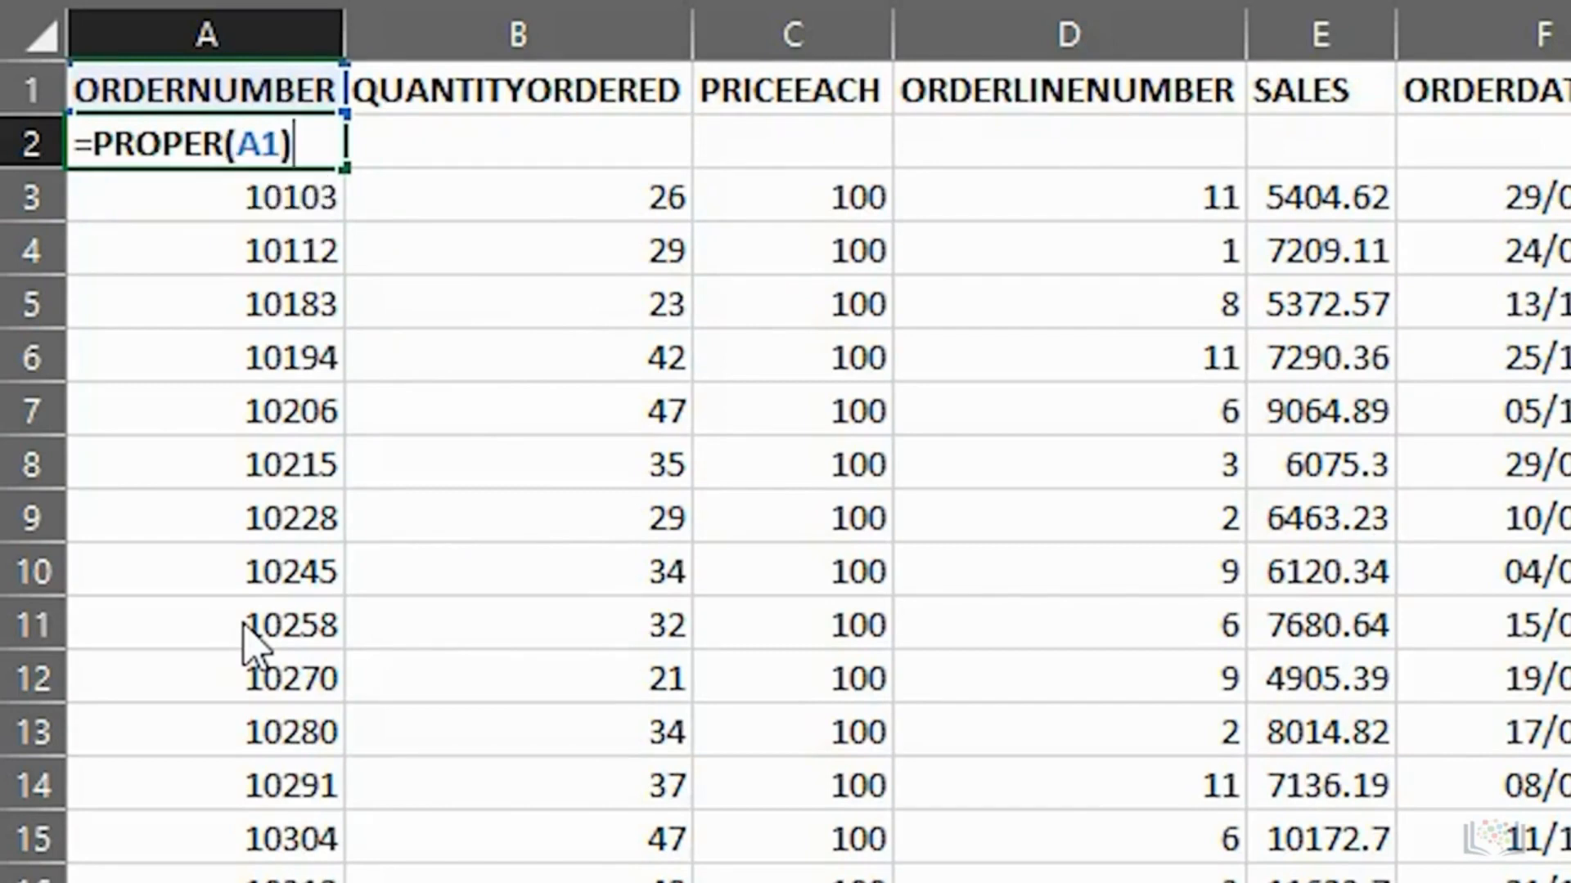
{"action": "key", "text": "Return"}
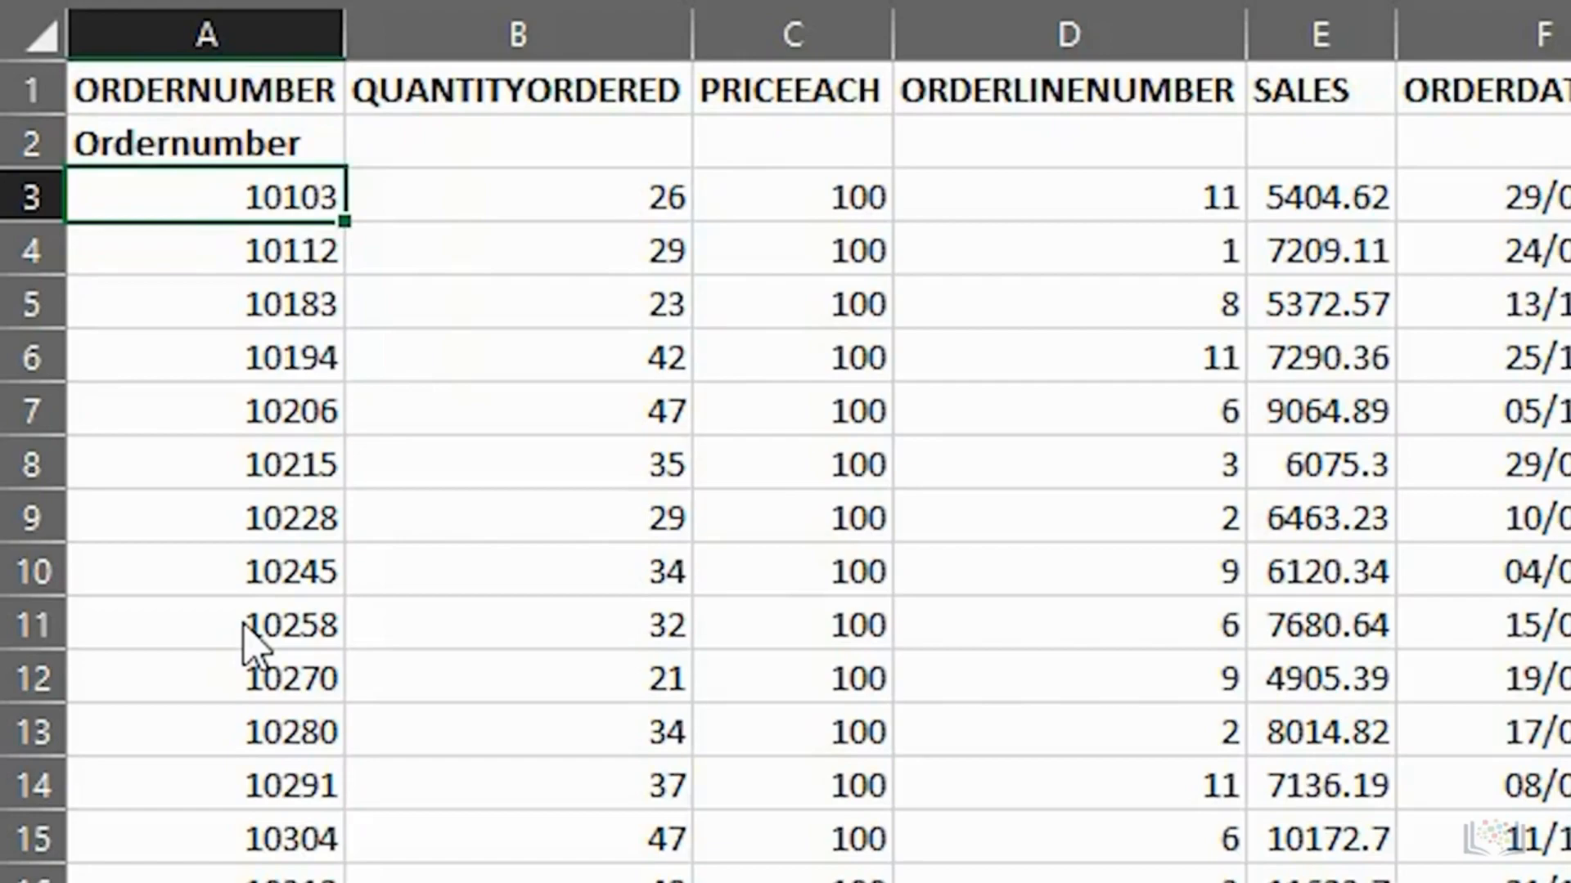
- Try filling the PROPER formula from A2 across row 2 as far as column K
{"action": "key", "text": "Up"}
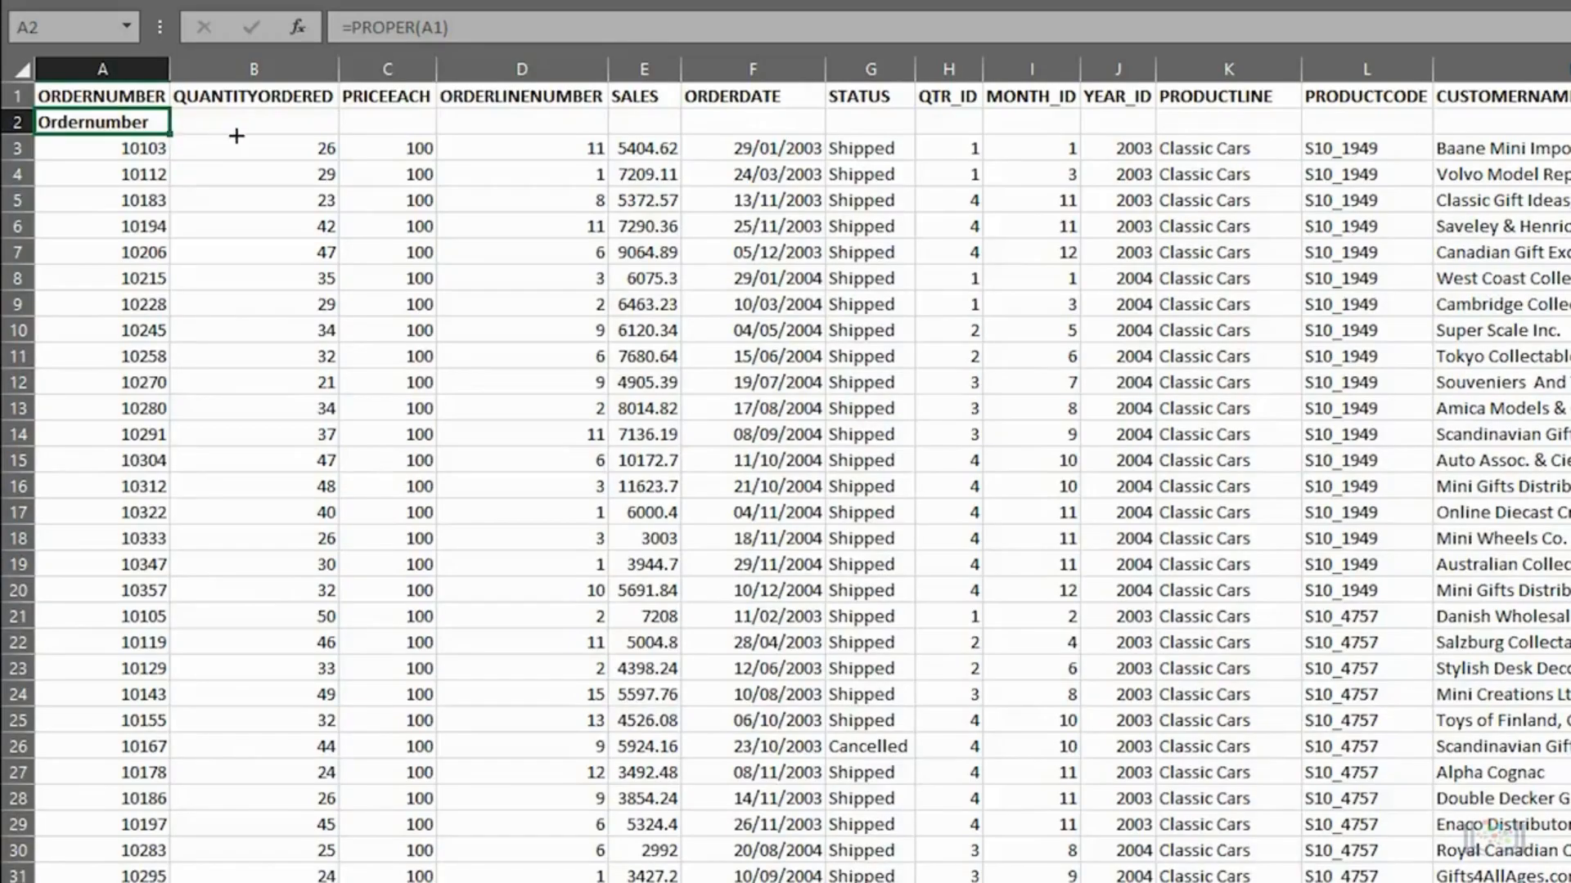
{"action": "left_click_drag", "start_coordinate": [237, 135], "coordinate": [1235, 135]}
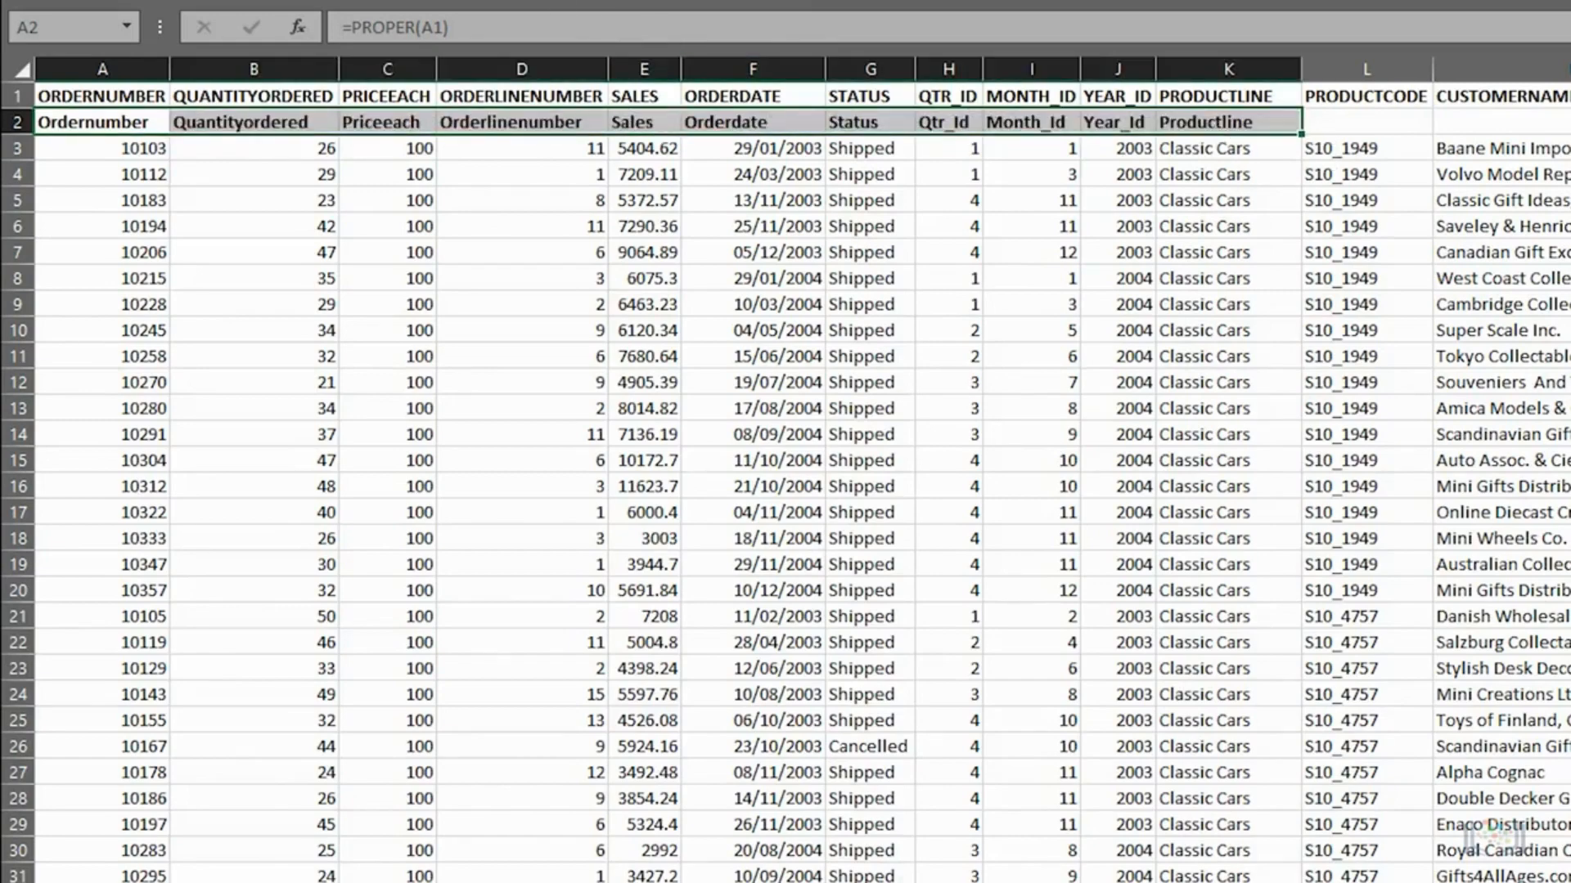
{"action": "key", "text": "ctrl+z"}
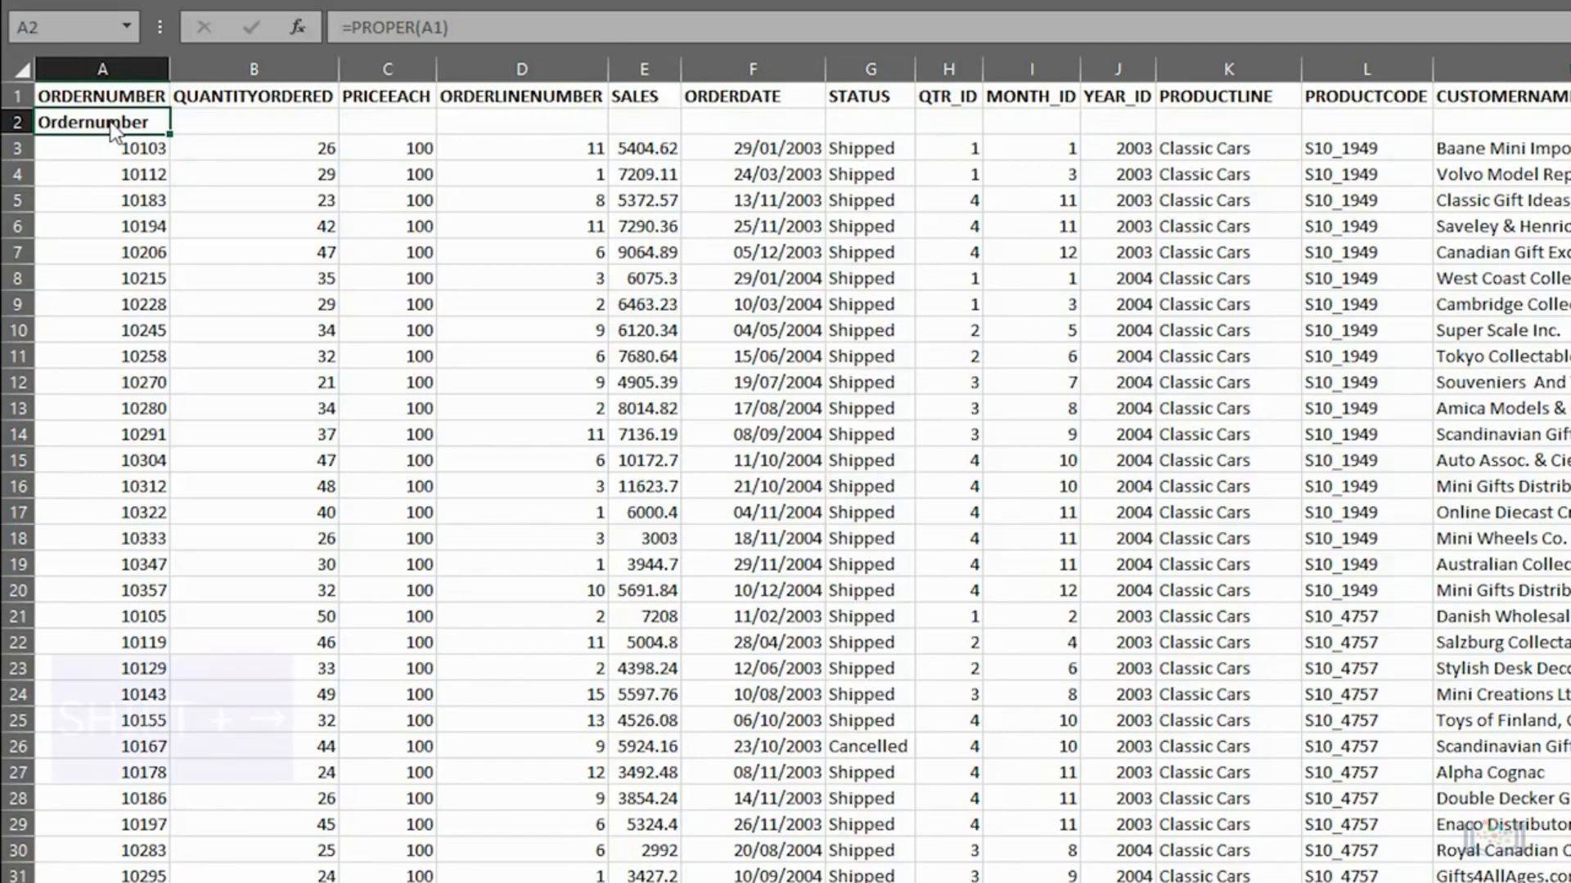
- Select row 2 from A2 across beneath all the column headers and fill the selection with the PROPER formula
{"action": "key", "text": "shift+Right"}
{"action": "key", "text": "shift+Right"}
{"action": "key", "text": "shift+Right"}
{"action": "key", "text": "shift+Right"}
{"action": "key", "text": "shift+Right"}
{"action": "key", "text": "shift+Right"}
{"action": "key", "text": "shift+Right"}
{"action": "key", "text": "shift+Right"}
{"action": "key", "text": "shift+Right"}
{"action": "key", "text": "shift+Right"}
{"action": "key", "text": "shift+Right"}
{"action": "key", "text": "shift+Right"}
{"action": "key", "text": "shift+Right"}
{"action": "key", "text": "shift+Right"}
{"action": "key", "text": "shift+Right"}
{"action": "key", "text": "shift+Right"}
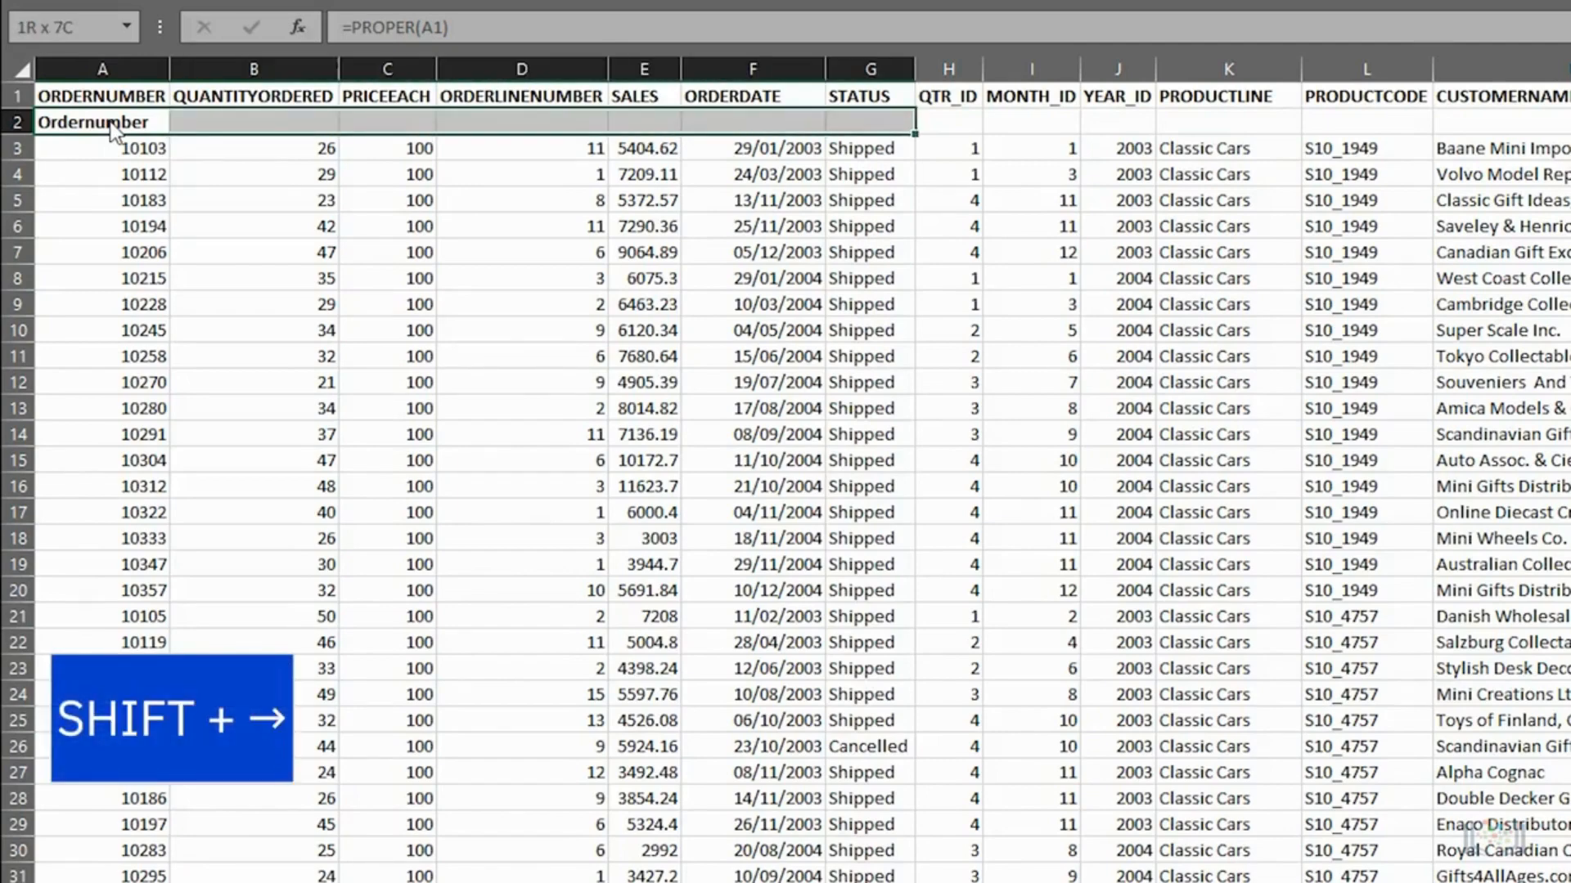
{"action": "key", "text": "shift+Right"}
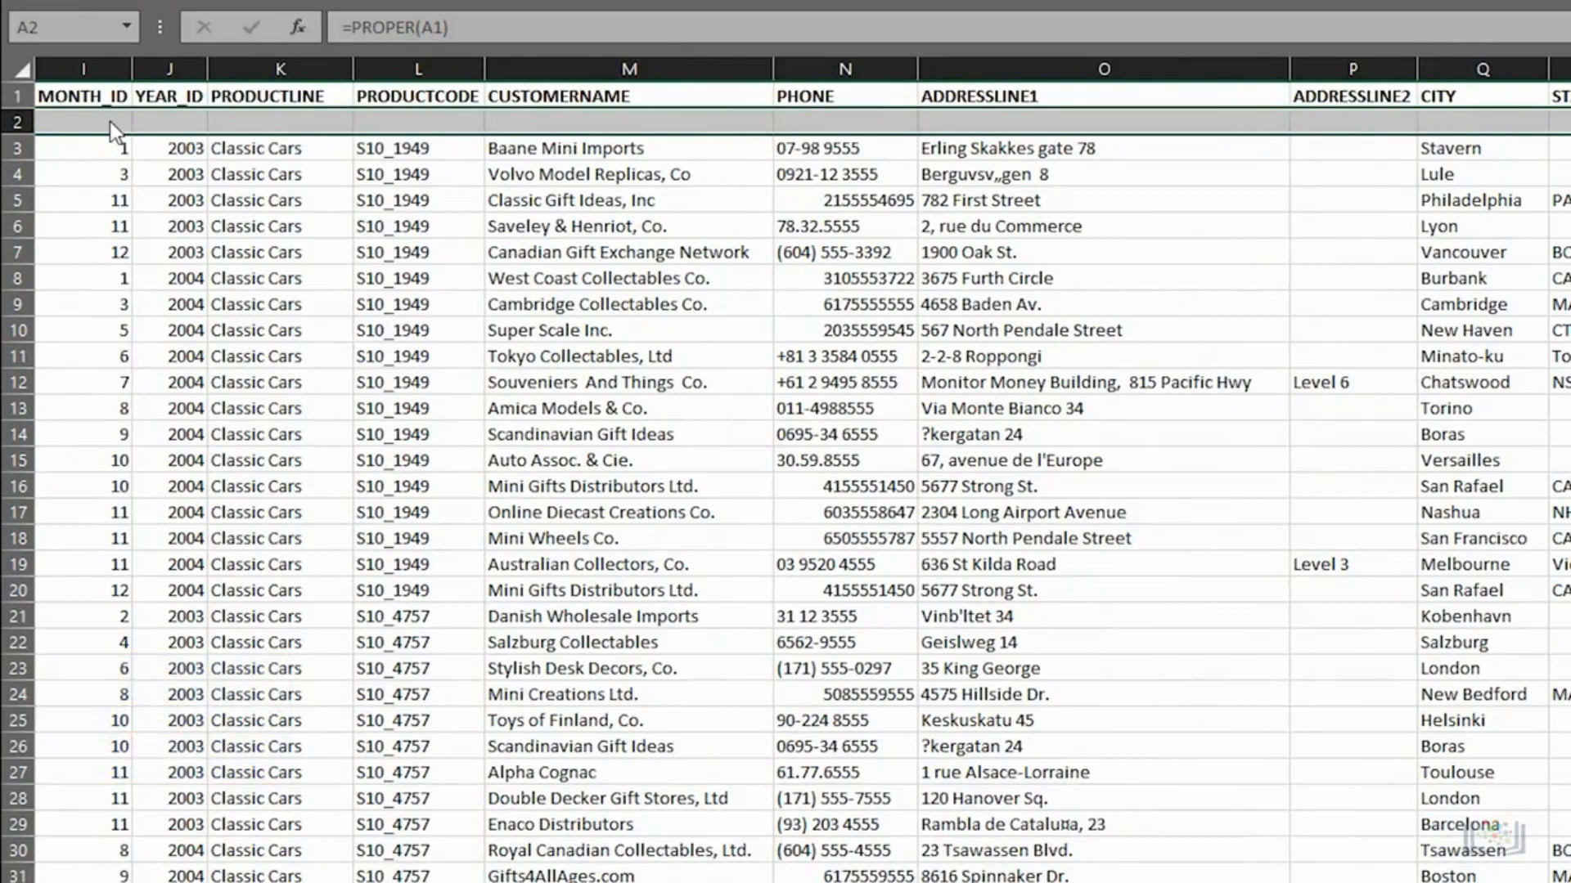
{"action": "key", "text": "F2"}
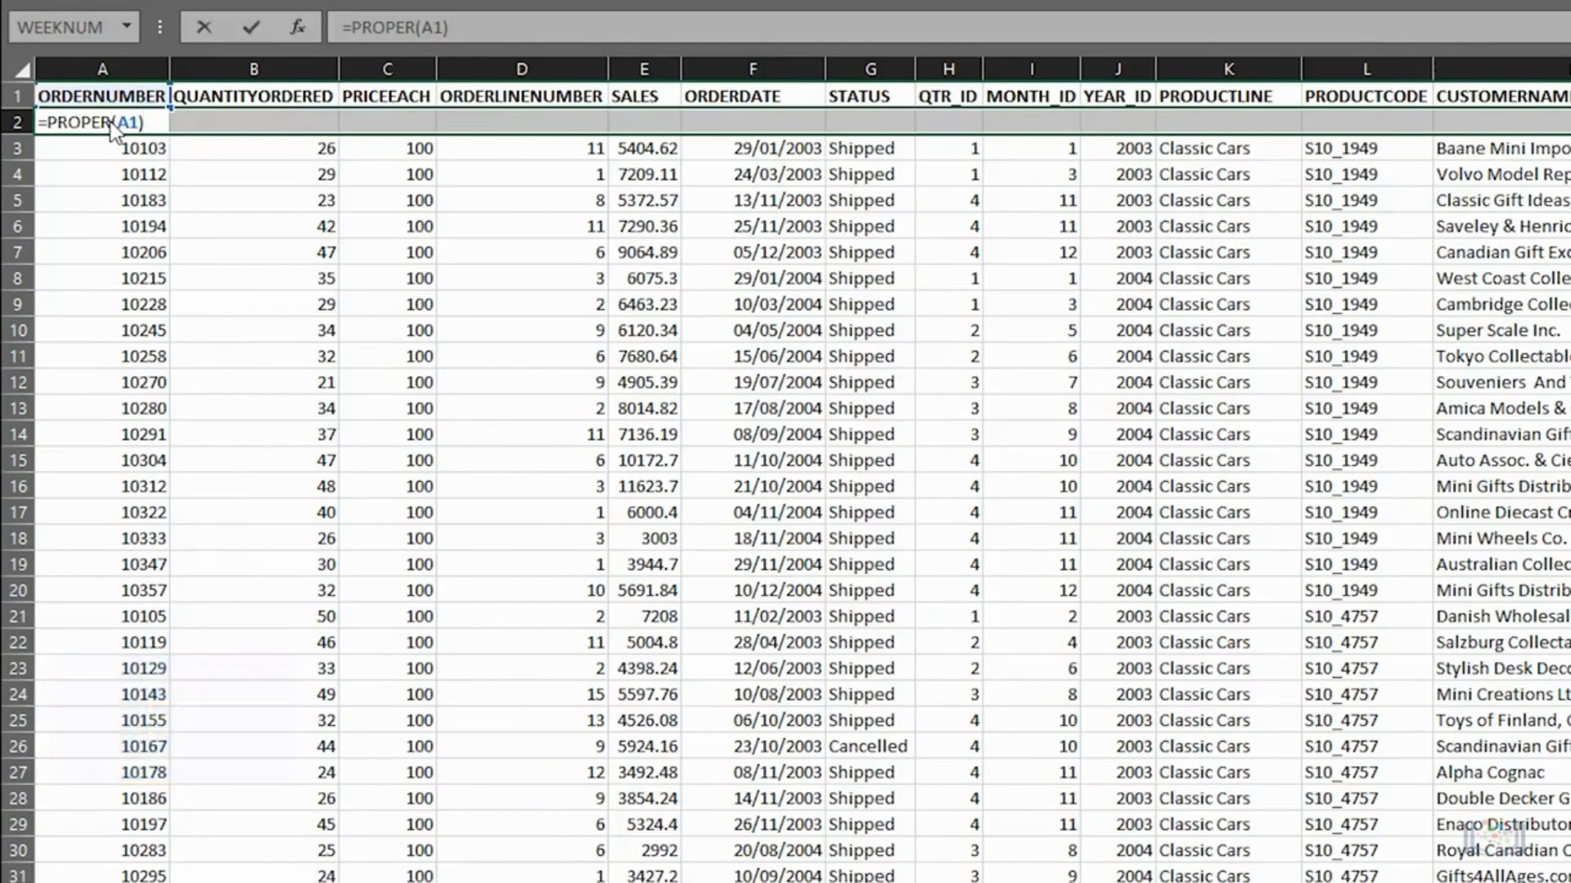
{"action": "key", "text": "ctrl+Return"}
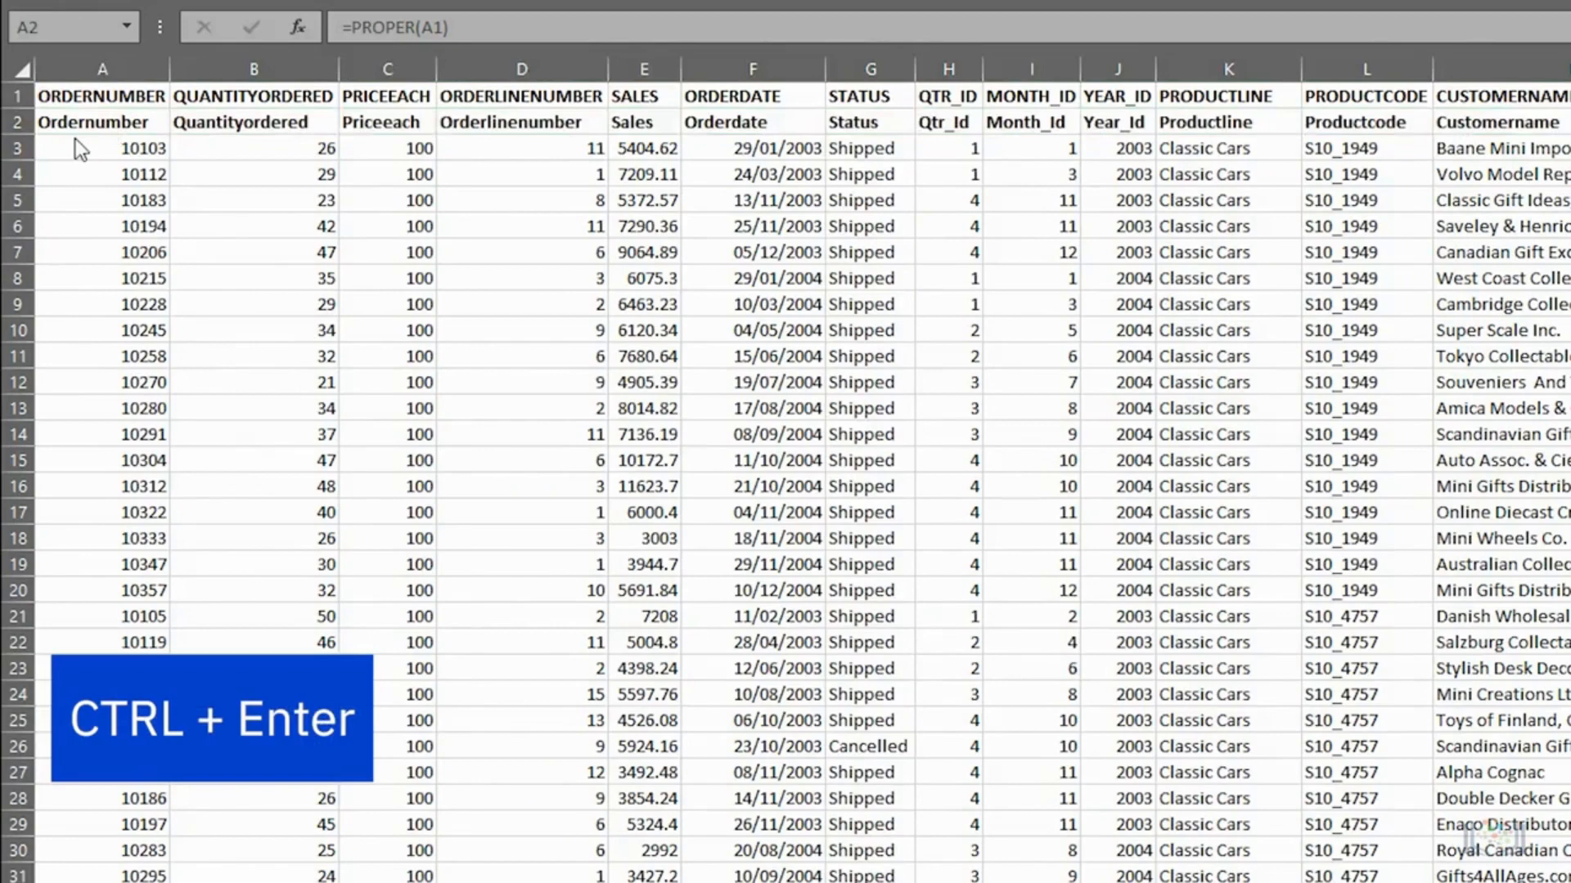
- Try deleting row 1 with the original uppercase headers
{"action": "left_click", "coordinate": [12, 98]}
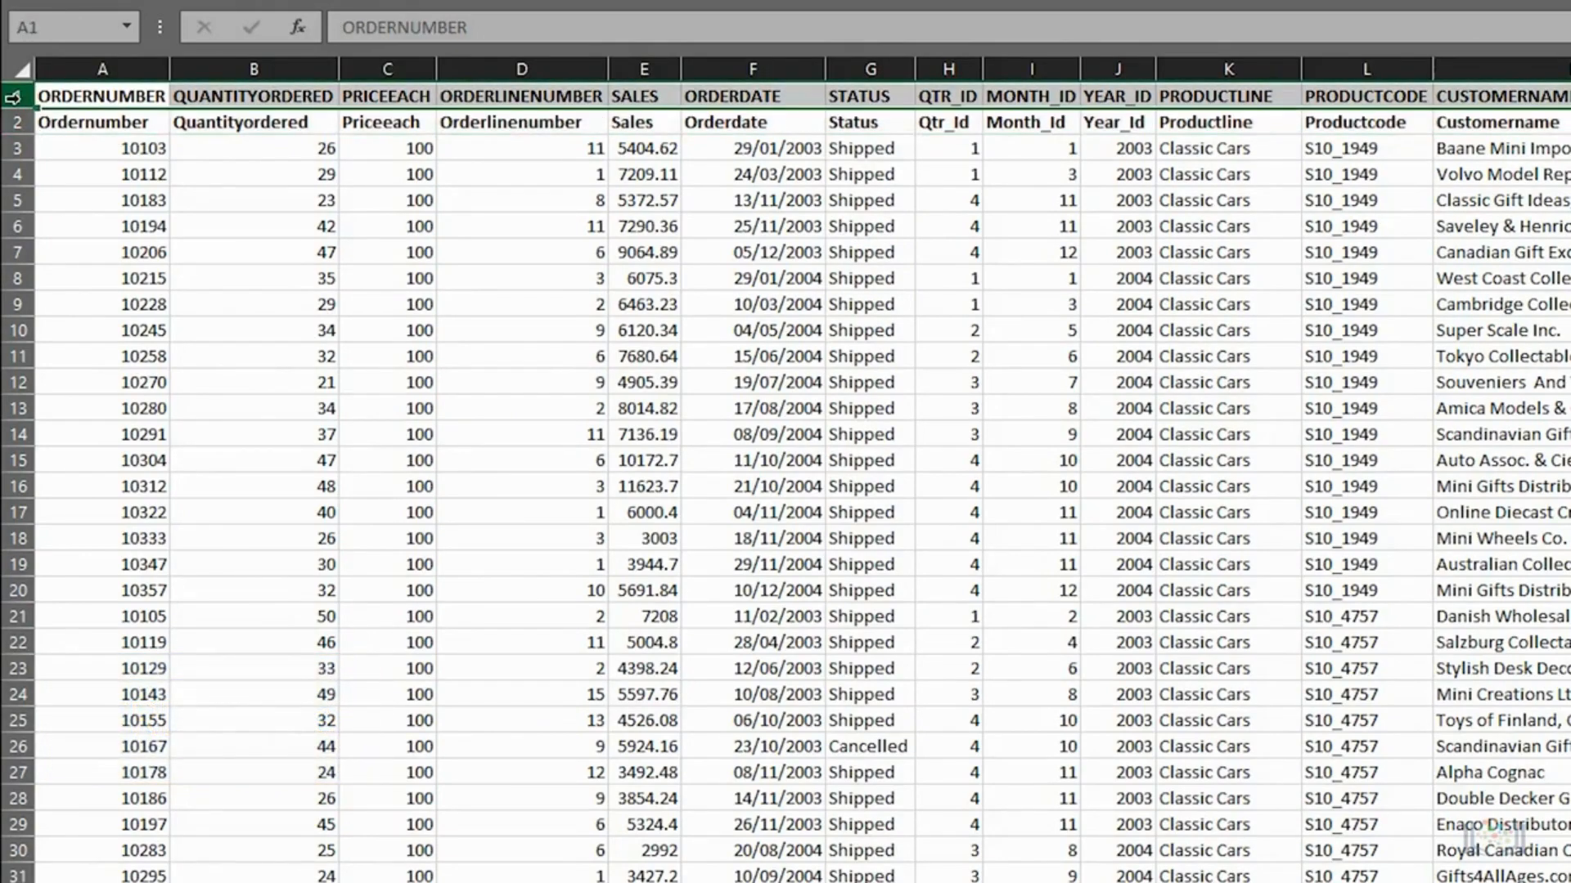
{"action": "right_click", "coordinate": [18, 97]}
{"action": "left_click", "coordinate": [88, 350]}
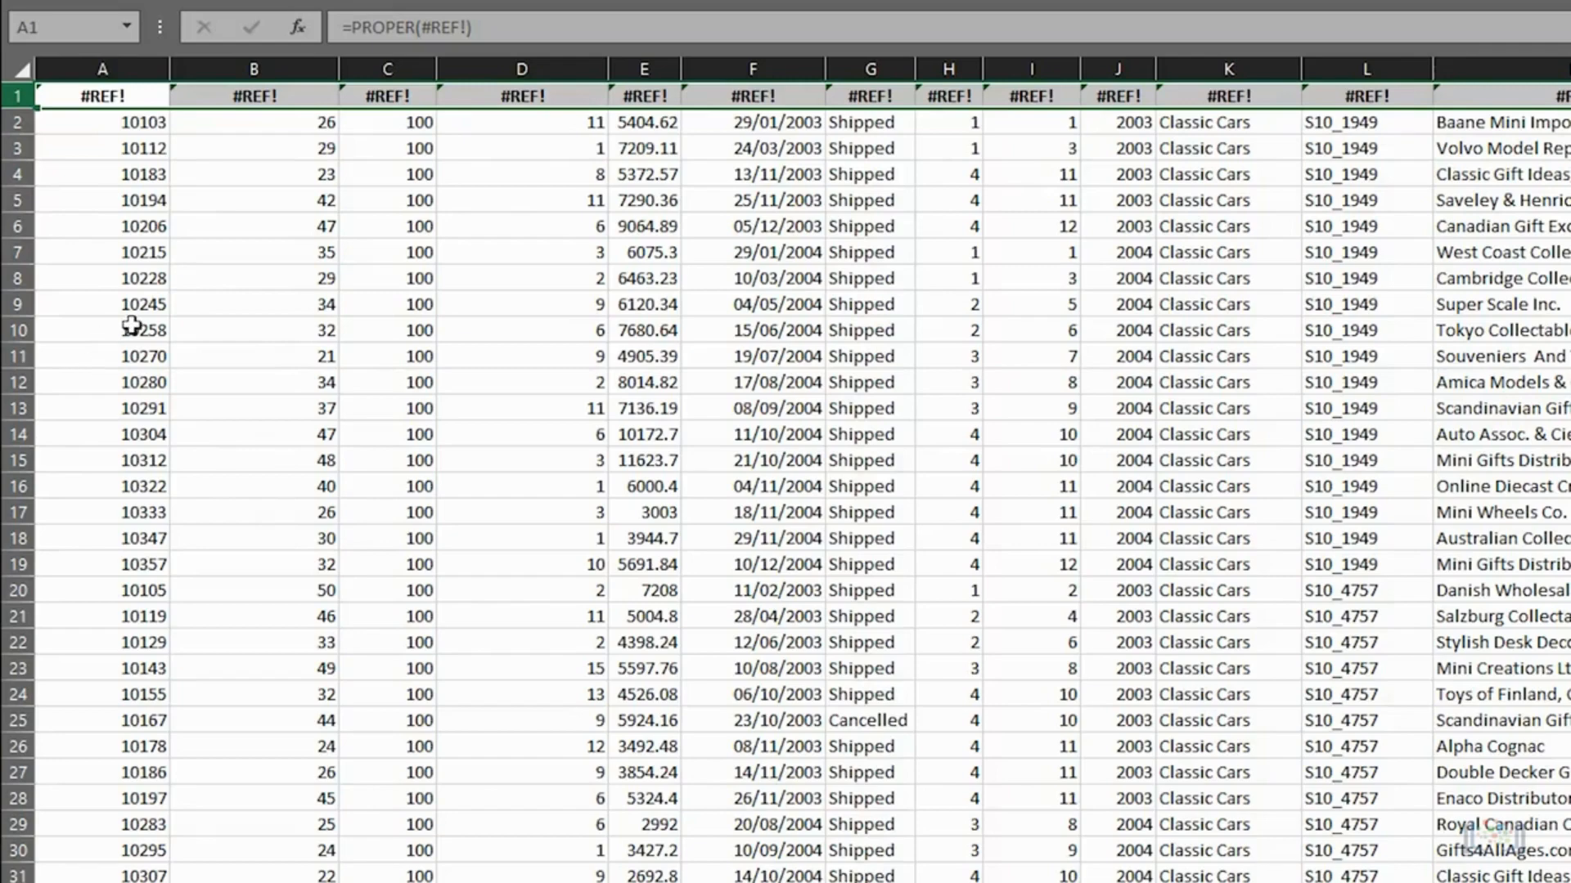
{"action": "key", "text": "ctrl+z"}
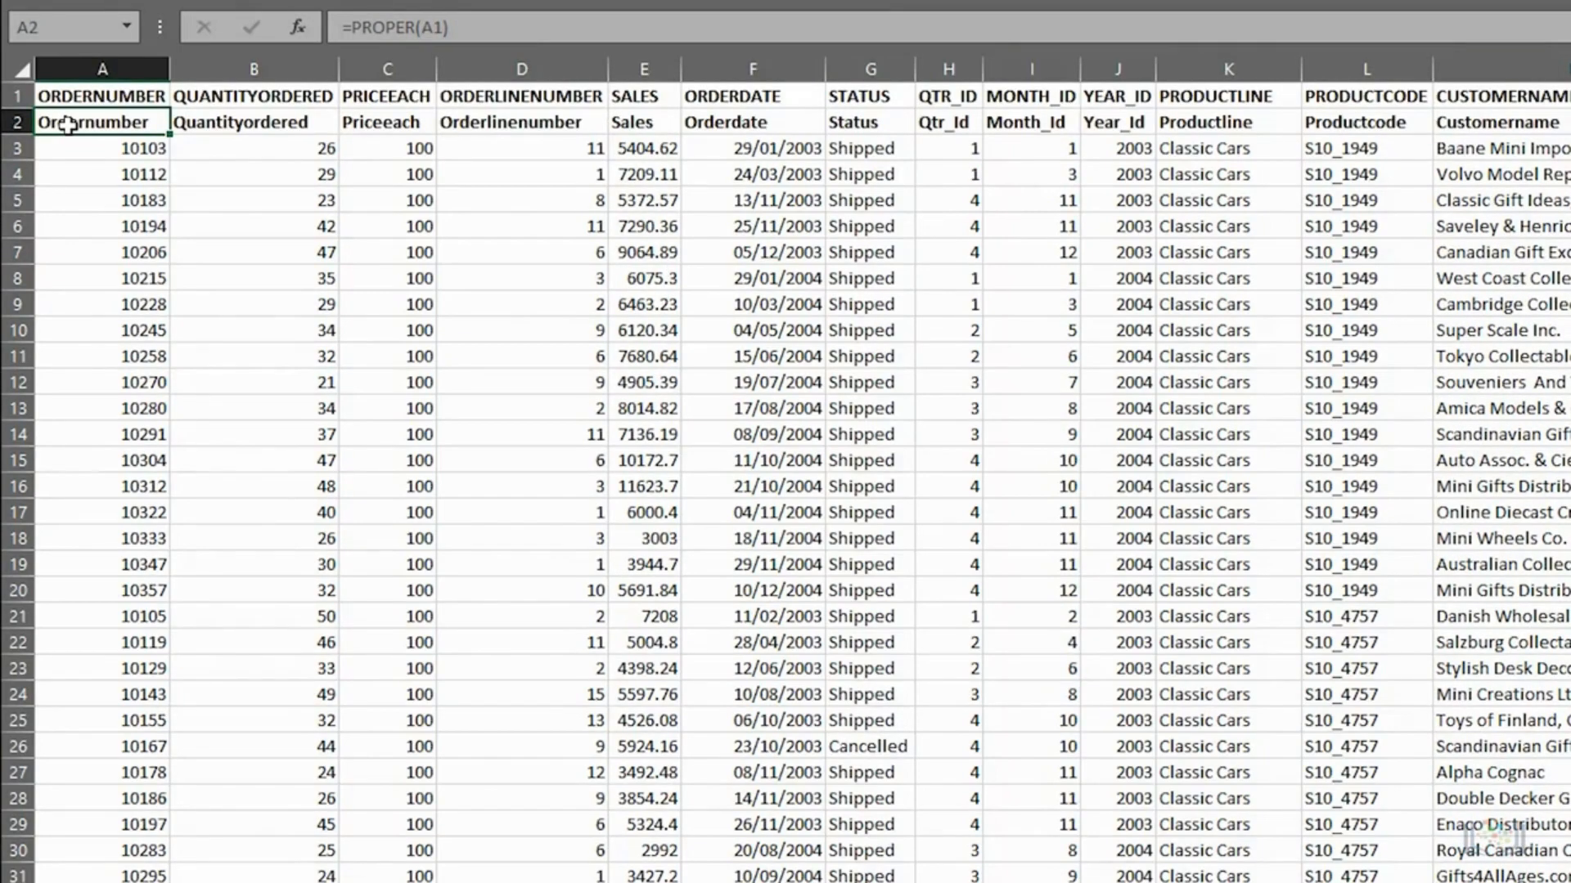
- Copy the proper-case headers in row 2 and paste them as values over the original headers starting at A1
{"action": "key", "text": "shift+Right"}
{"action": "key", "text": "shift+Right"}
{"action": "key", "text": "shift+Right"}
{"action": "key", "text": "shift+Right"}
{"action": "key", "text": "shift+Right"}
{"action": "key", "text": "shift+Right"}
{"action": "key", "text": "shift+Right"}
{"action": "key", "text": "shift+Right"}
{"action": "key", "text": "shift+Right"}
{"action": "key", "text": "shift+Right"}
{"action": "key", "text": "shift+Right"}
{"action": "key", "text": "shift+Right"}
{"action": "key", "text": "shift+Right"}
{"action": "key", "text": "shift+Right"}
{"action": "key", "text": "shift+Right"}
{"action": "key", "text": "shift+Right"}
{"action": "key", "text": "shift+Right"}
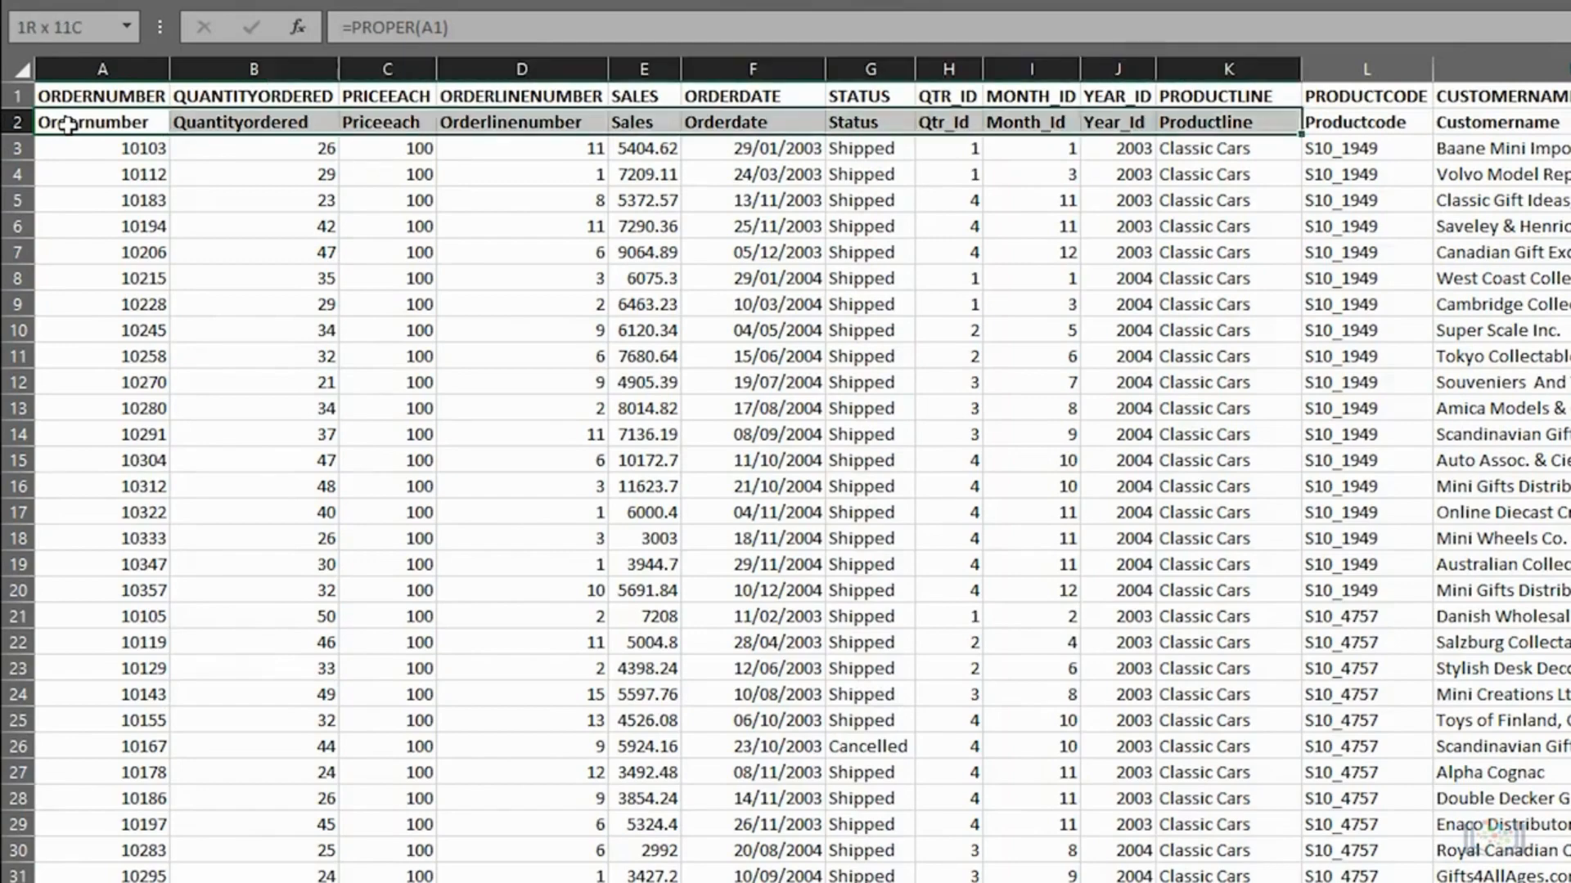
{"action": "key", "text": "ctrl+c"}
{"action": "key", "text": "ctrl+Home"}
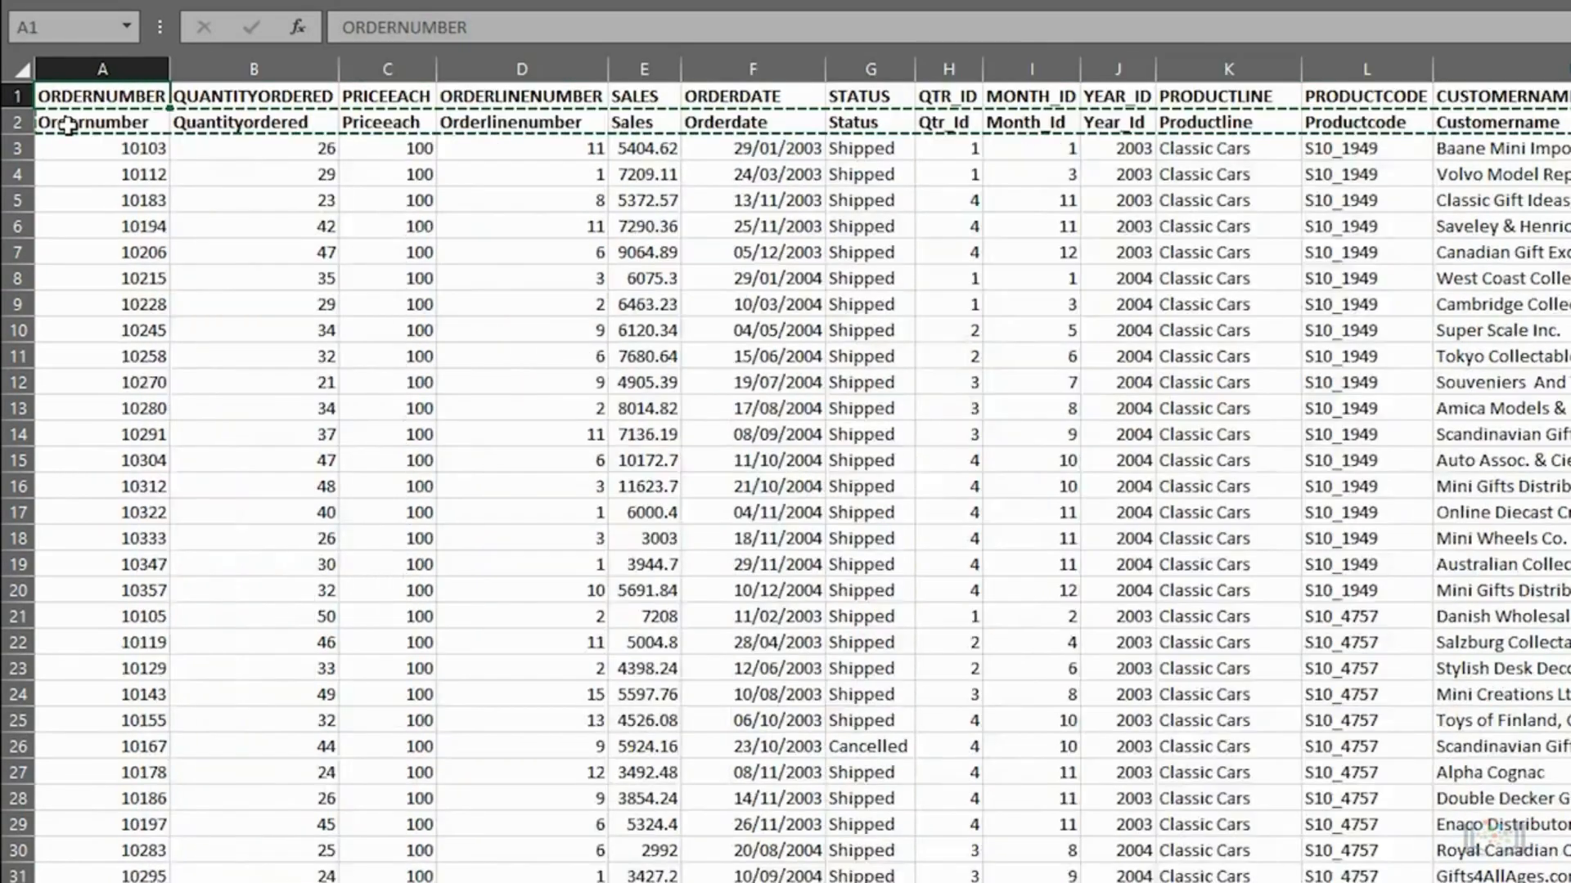
{"action": "right_click", "coordinate": [102, 88]}
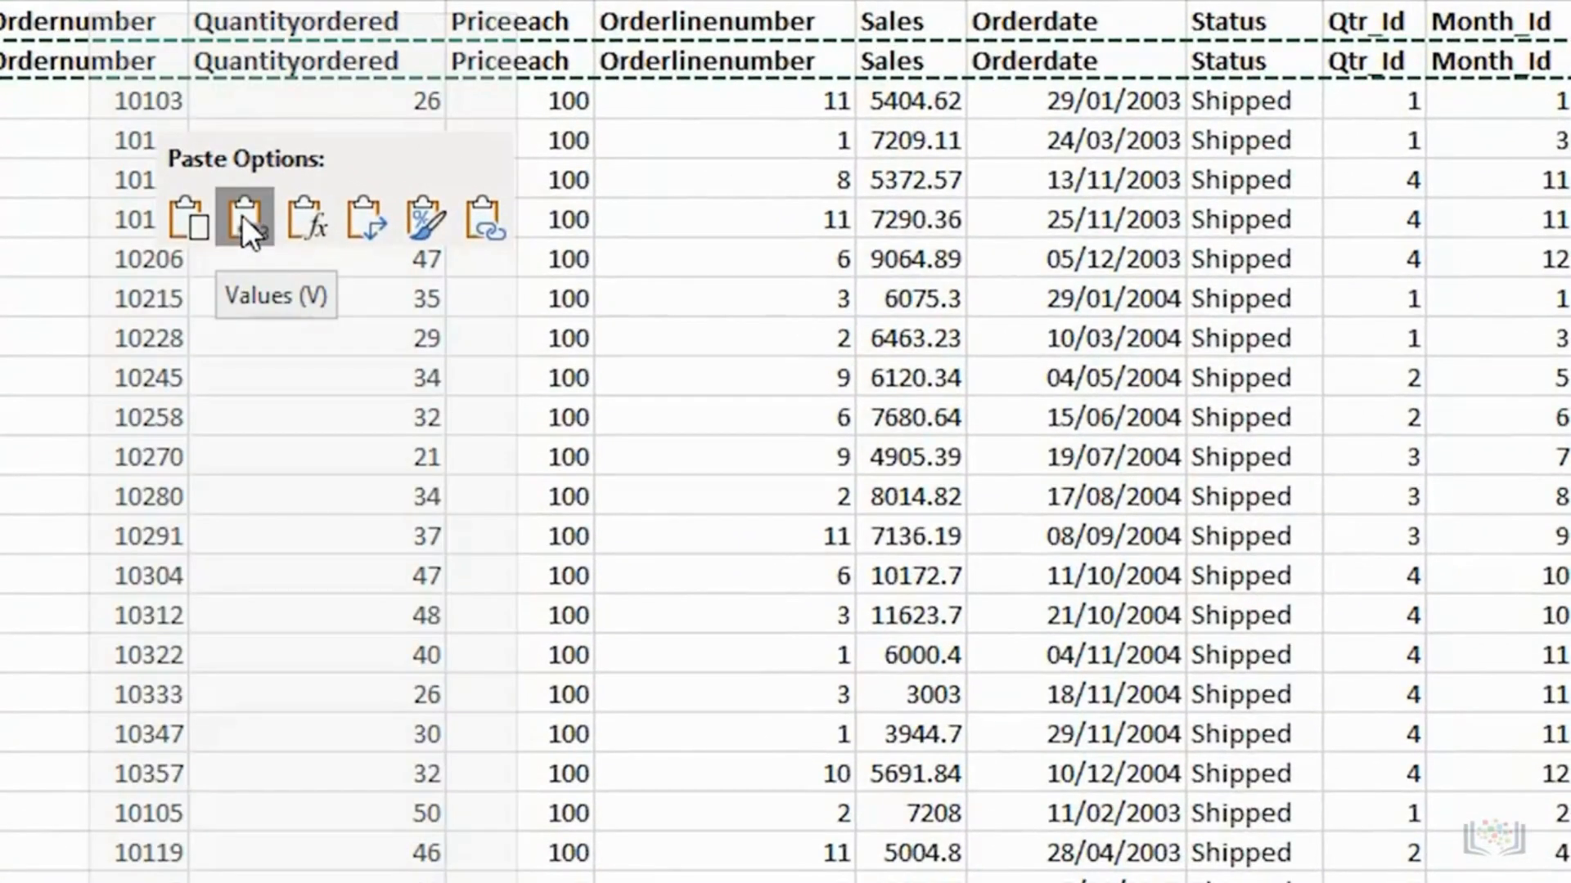
{"action": "left_click", "coordinate": [242, 215]}
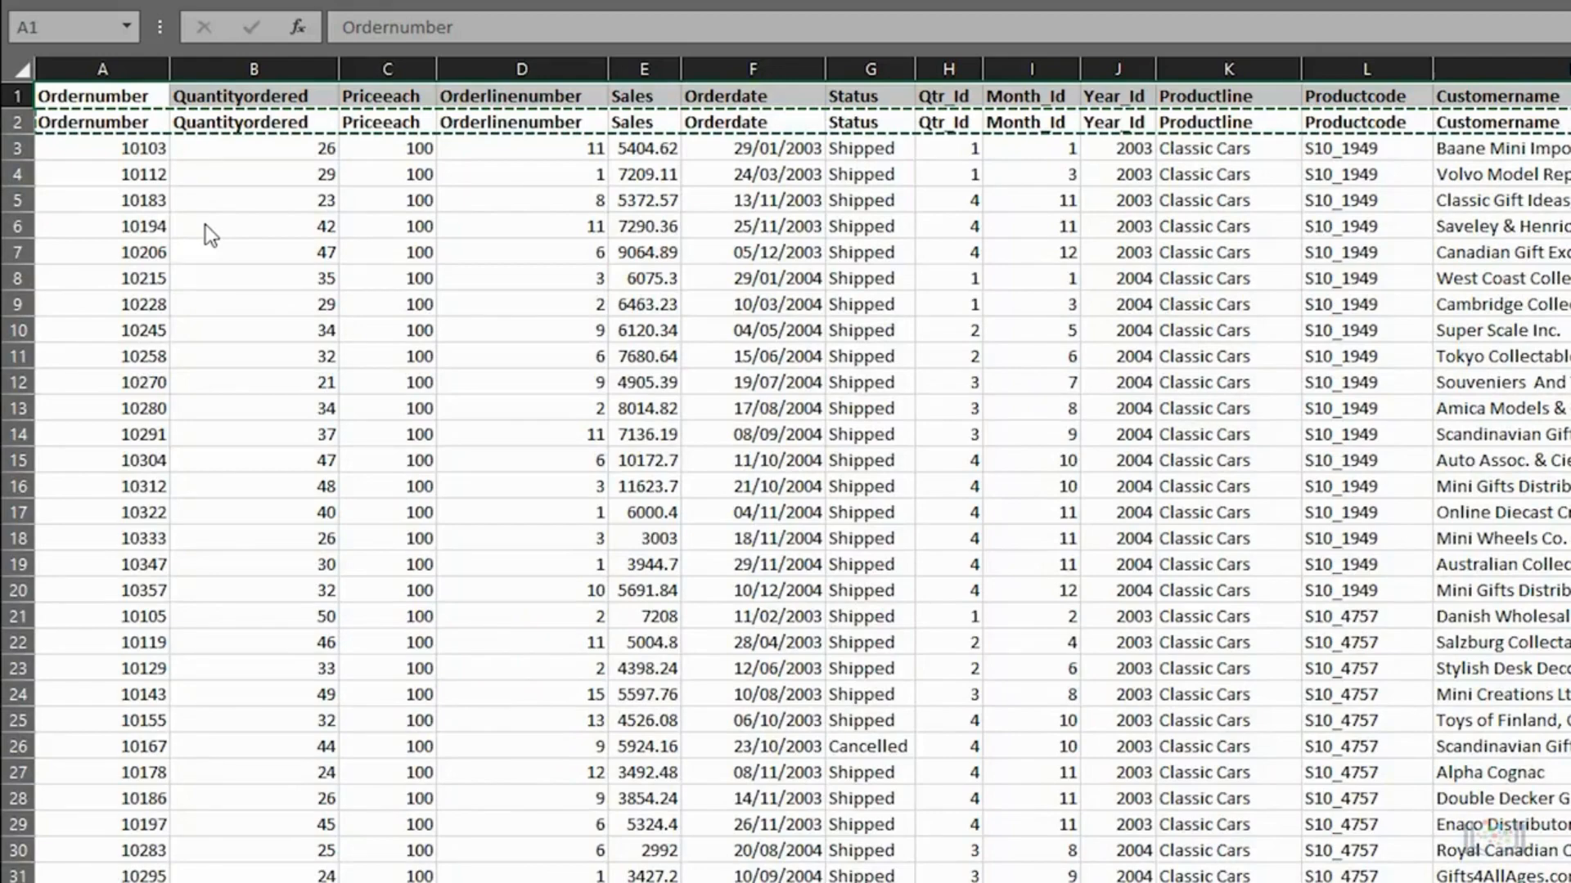
- Delete row 2 containing the PROPER formulas
{"action": "left_click", "coordinate": [12, 124]}
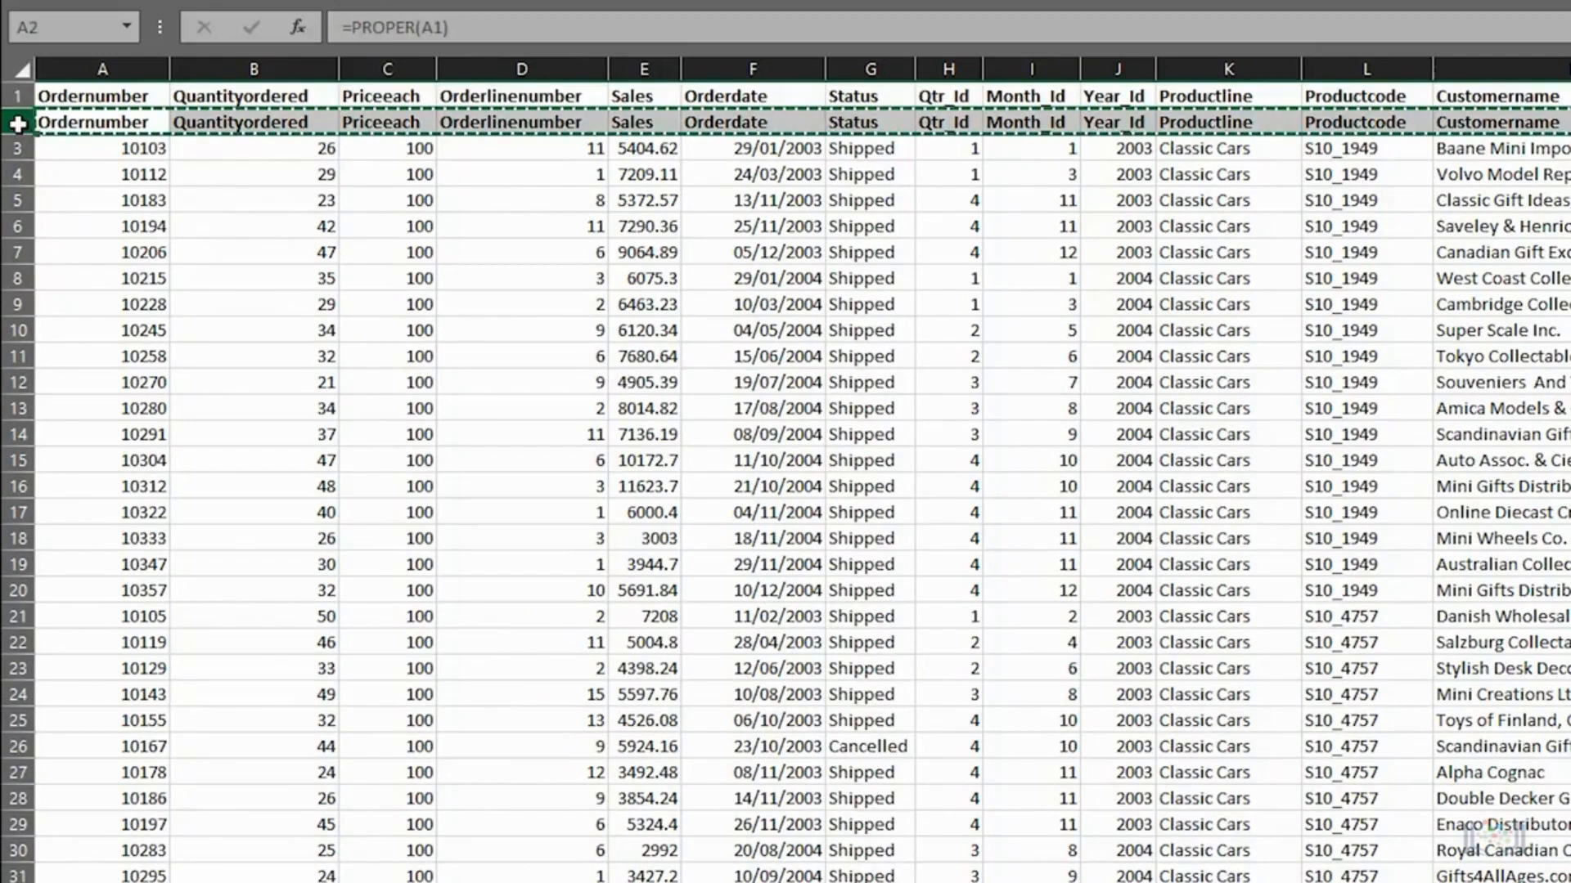
{"action": "right_click", "coordinate": [18, 123]}
{"action": "left_click", "coordinate": [90, 375]}
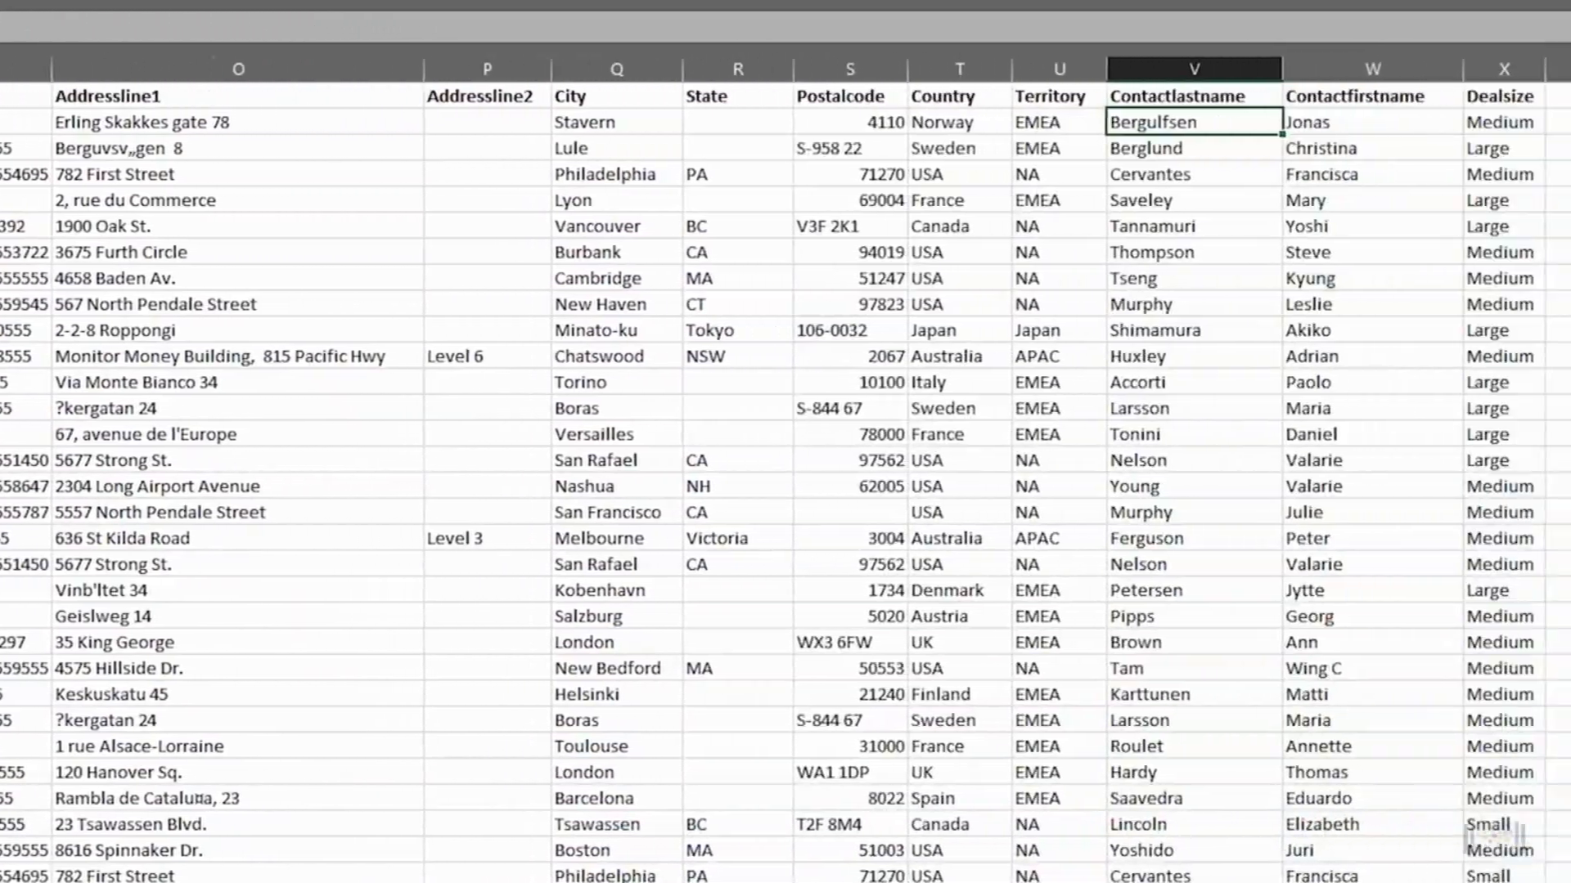
- Insert a blank column U between the Country and Territory columns
{"action": "left_click", "coordinate": [1014, 69]}
{"action": "right_click", "coordinate": [1015, 68]}
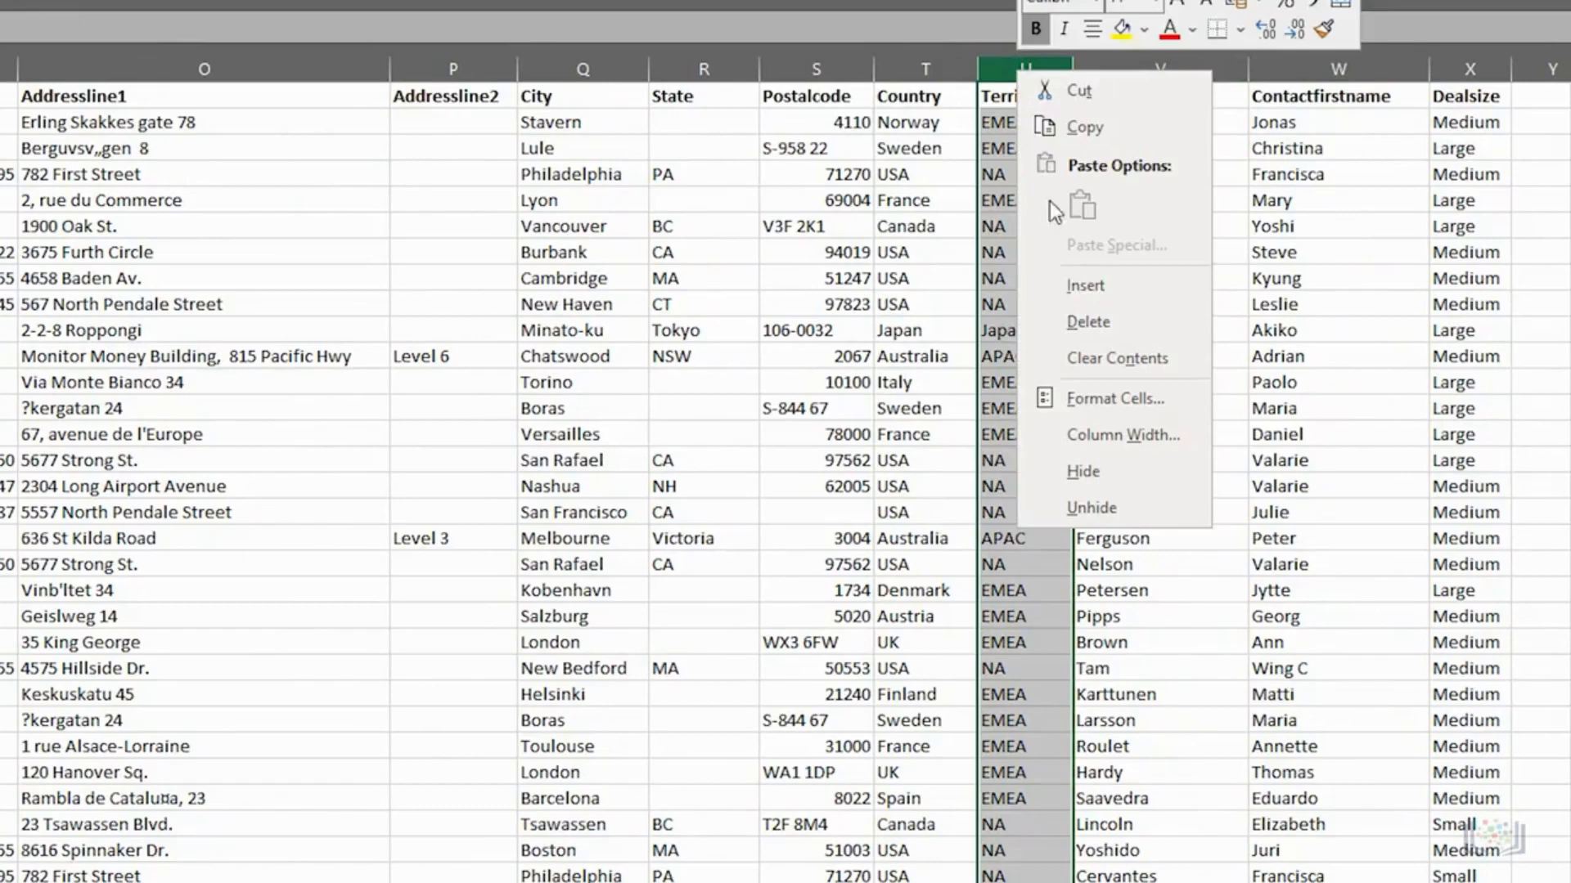
{"action": "left_click", "coordinate": [1071, 287]}
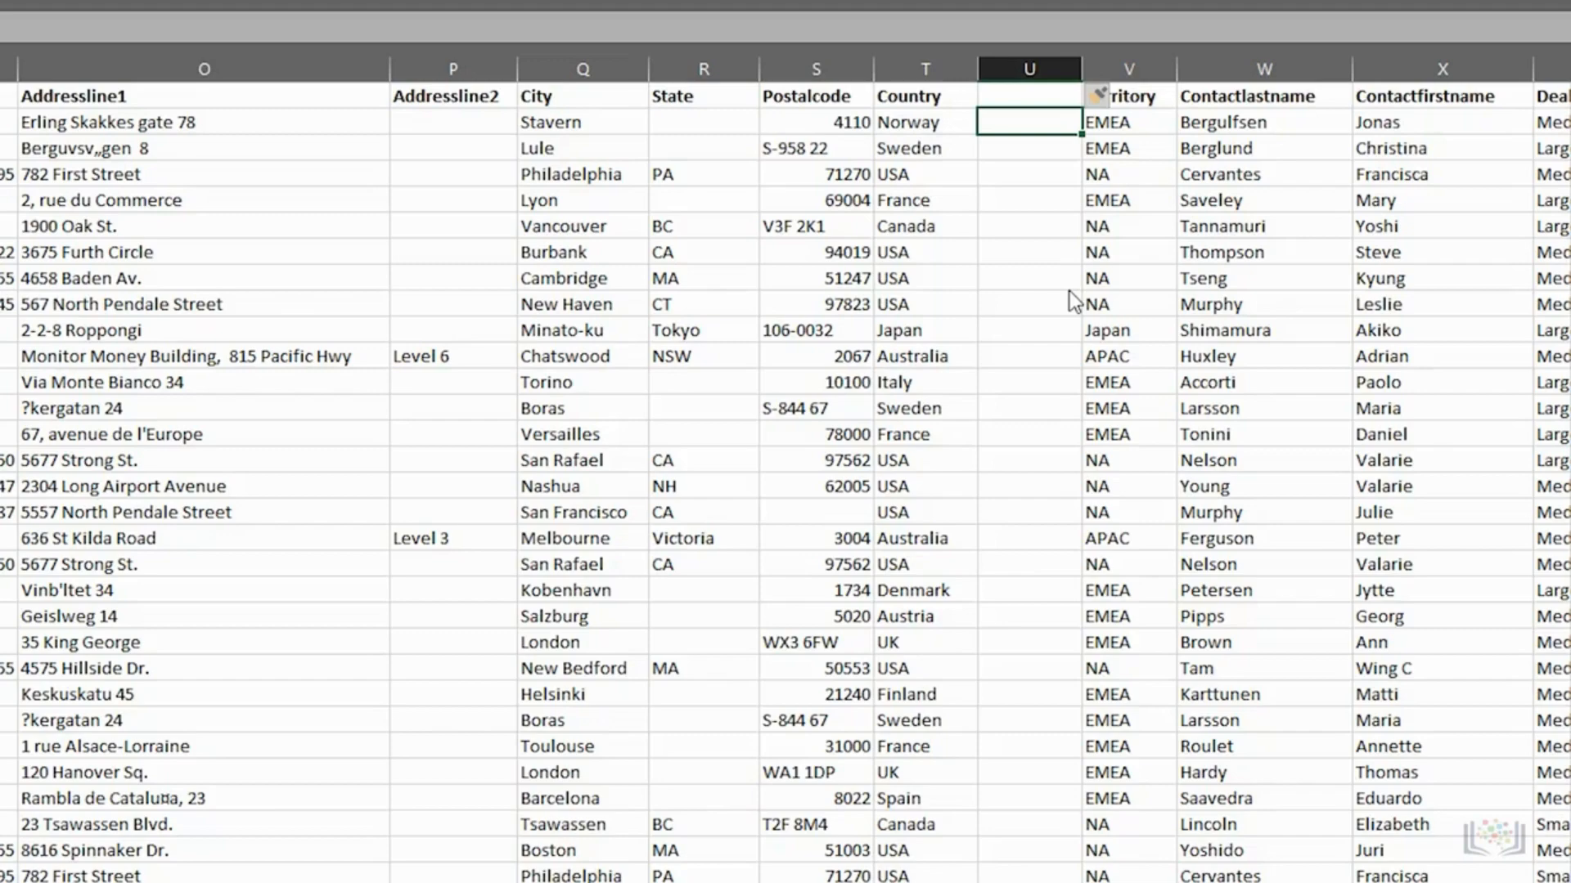
- Enter =UPPER(T2) in cell U2 and fill the formula down column U for all data rows
{"action": "type", "text": "=UPP"}
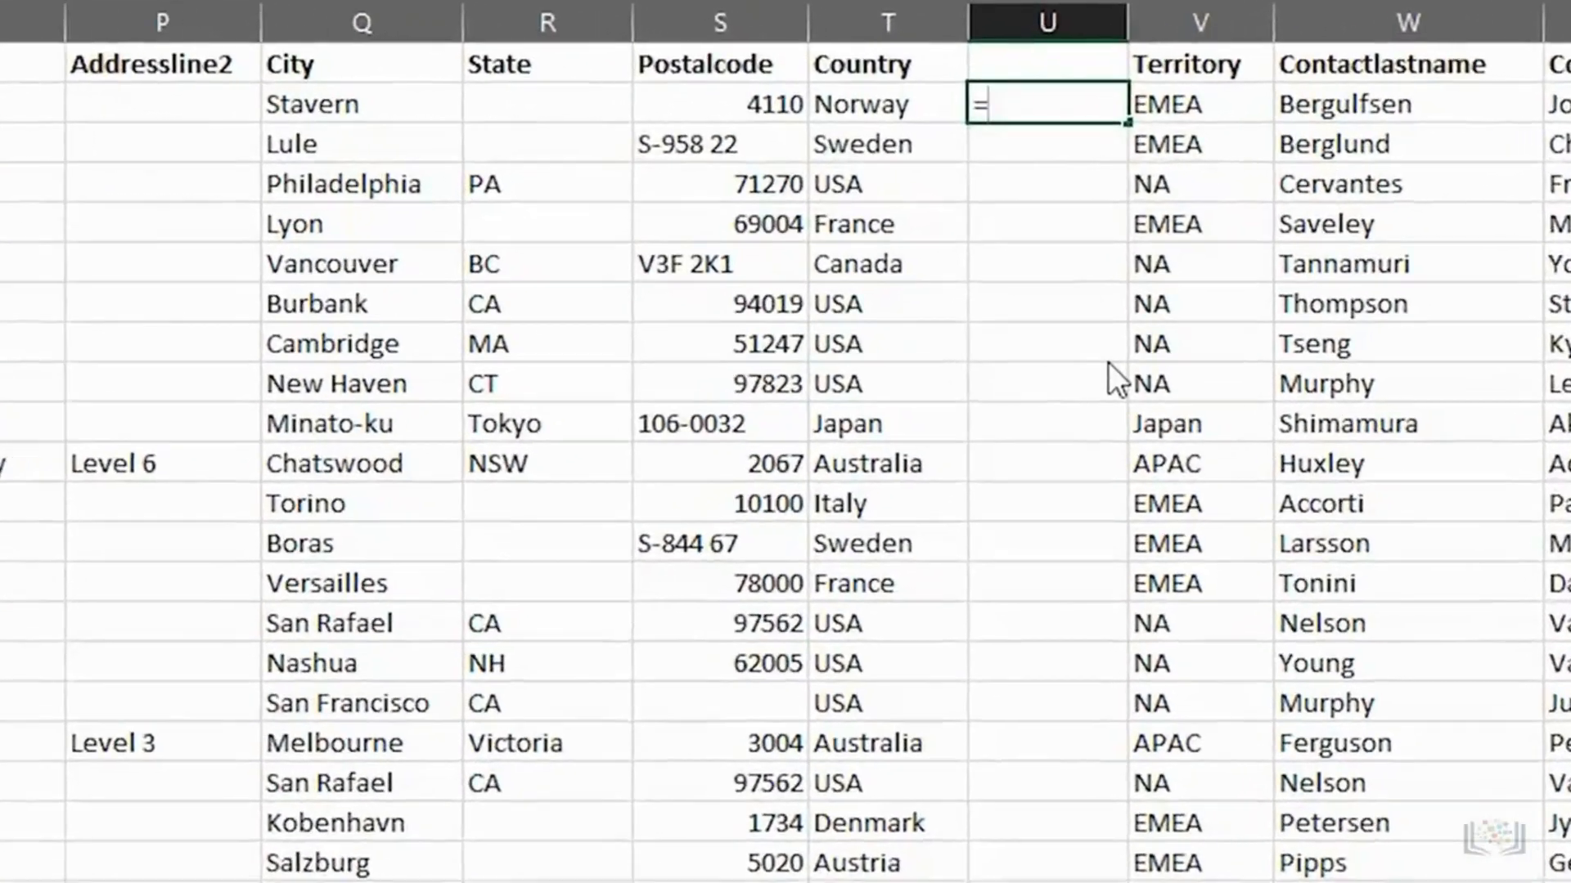
{"action": "type", "text": "ER"}
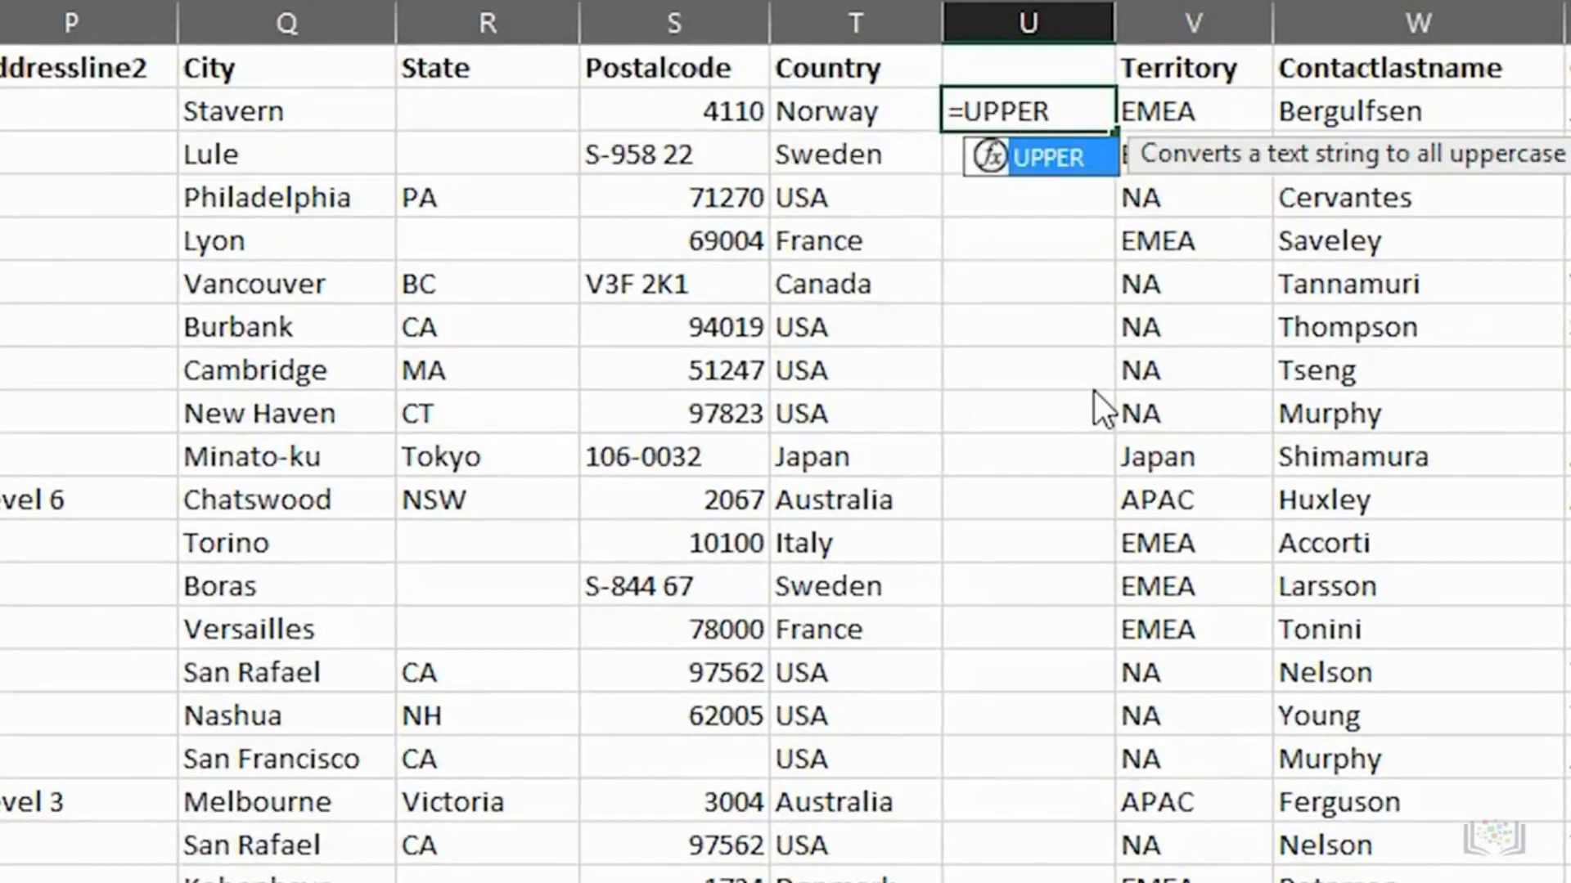
{"action": "type", "text": "("}
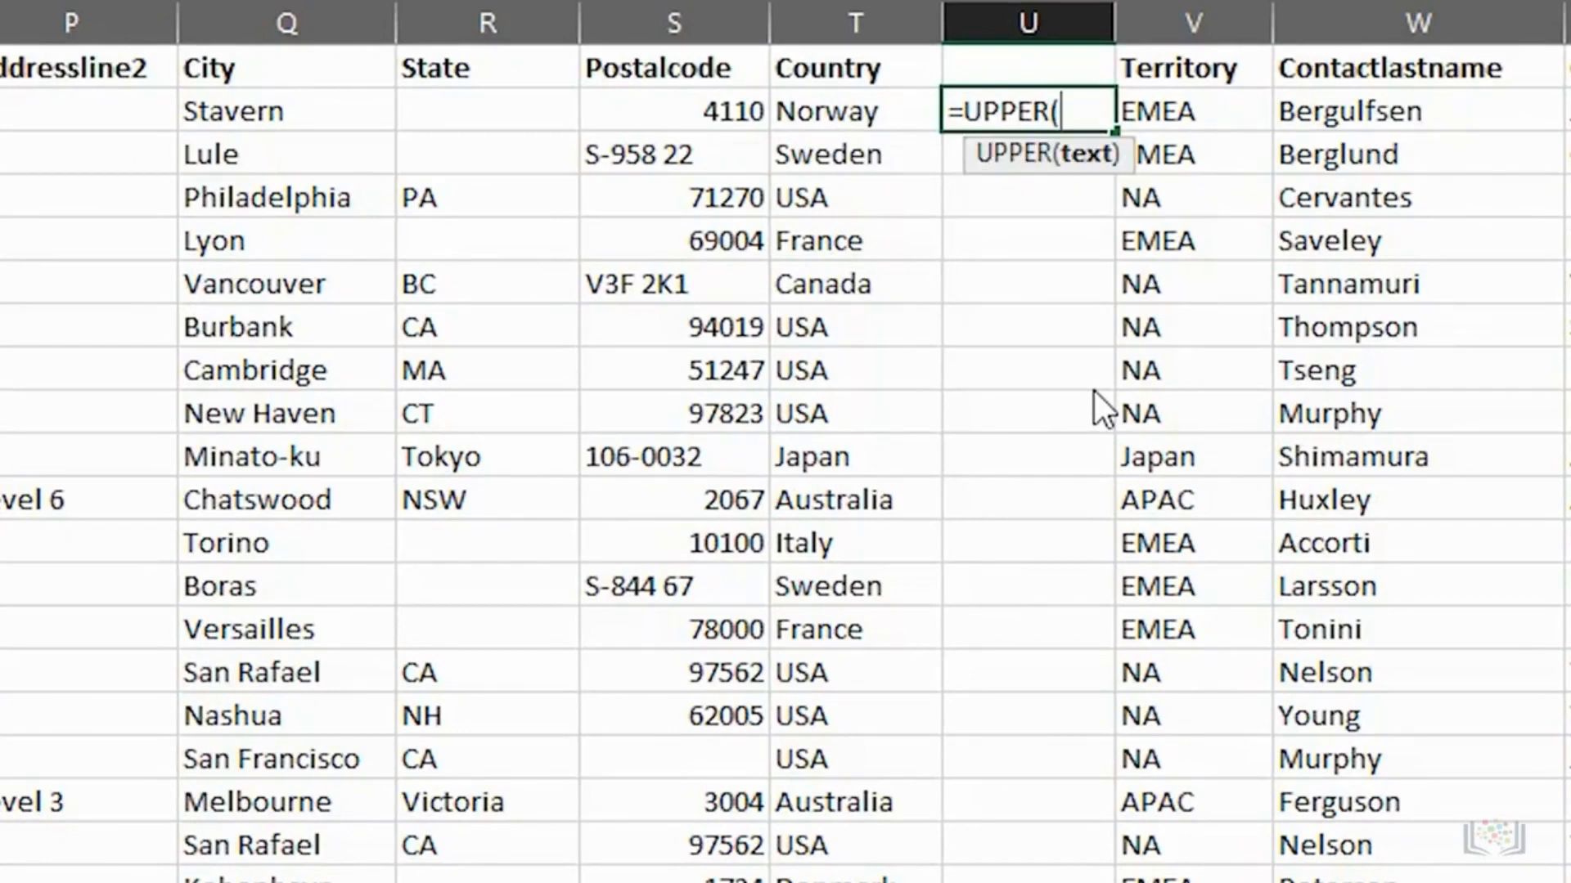
{"action": "type", "text": "T2"}
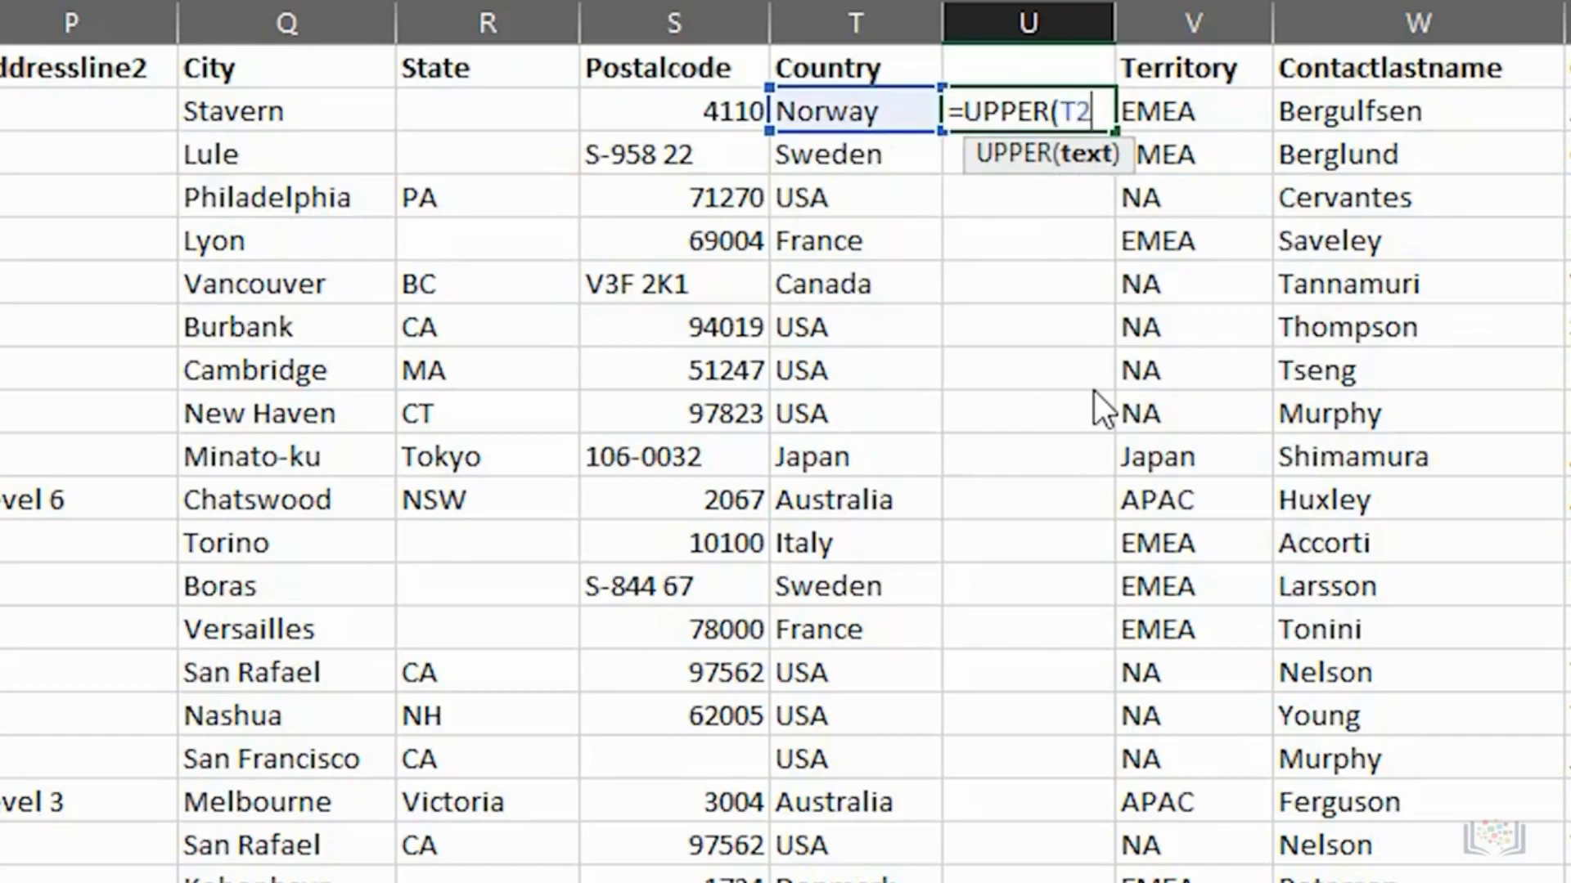
{"action": "type", "text": ")"}
{"action": "key", "text": "Return"}
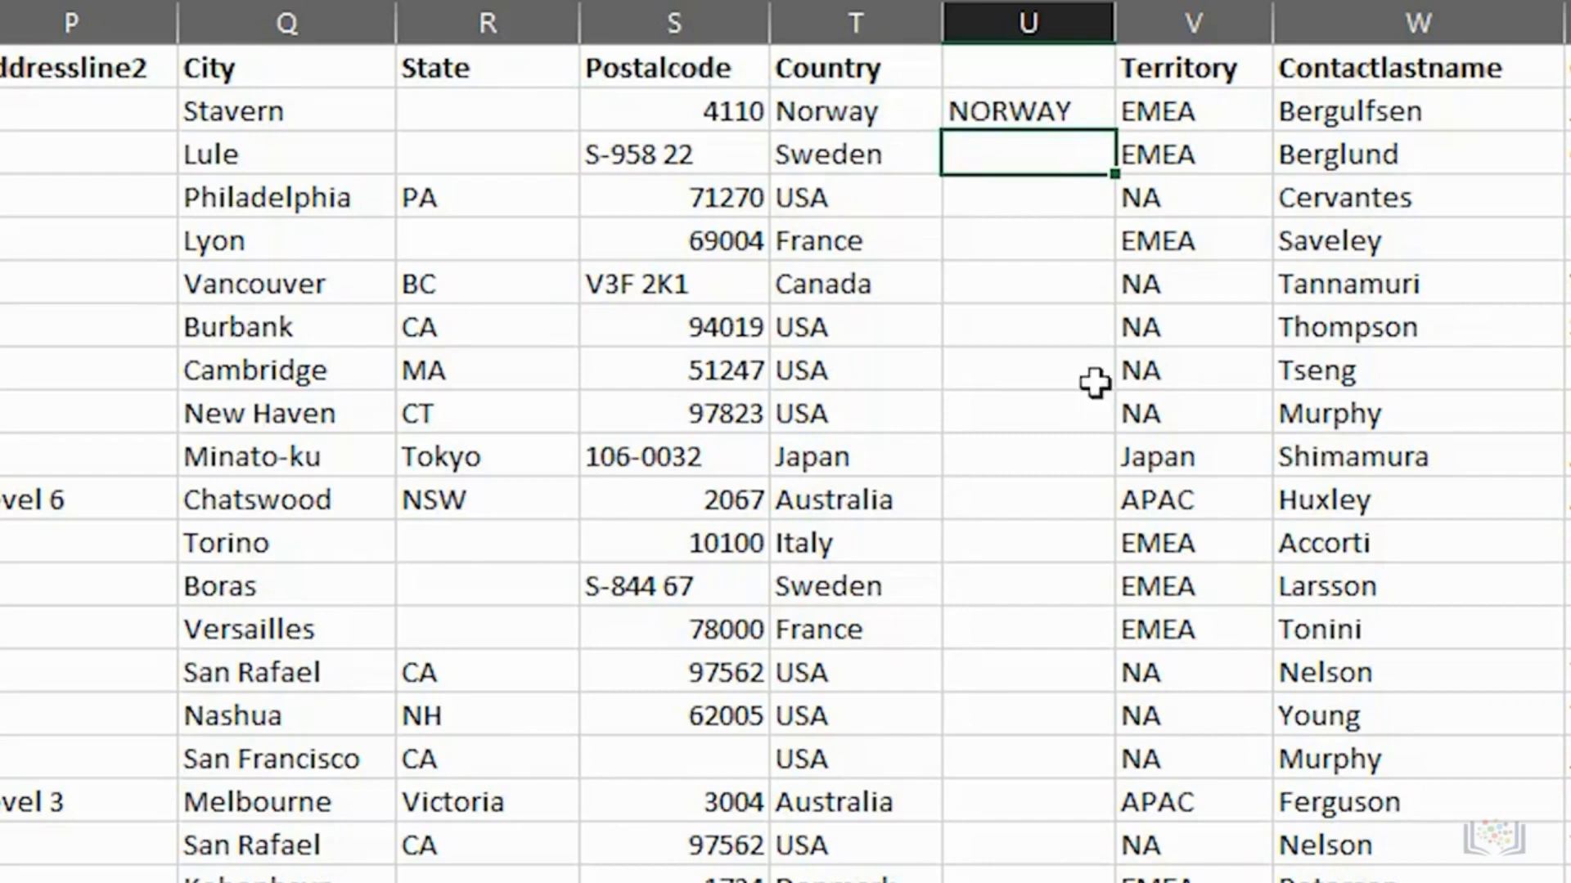
{"action": "left_click", "coordinate": [1049, 116]}
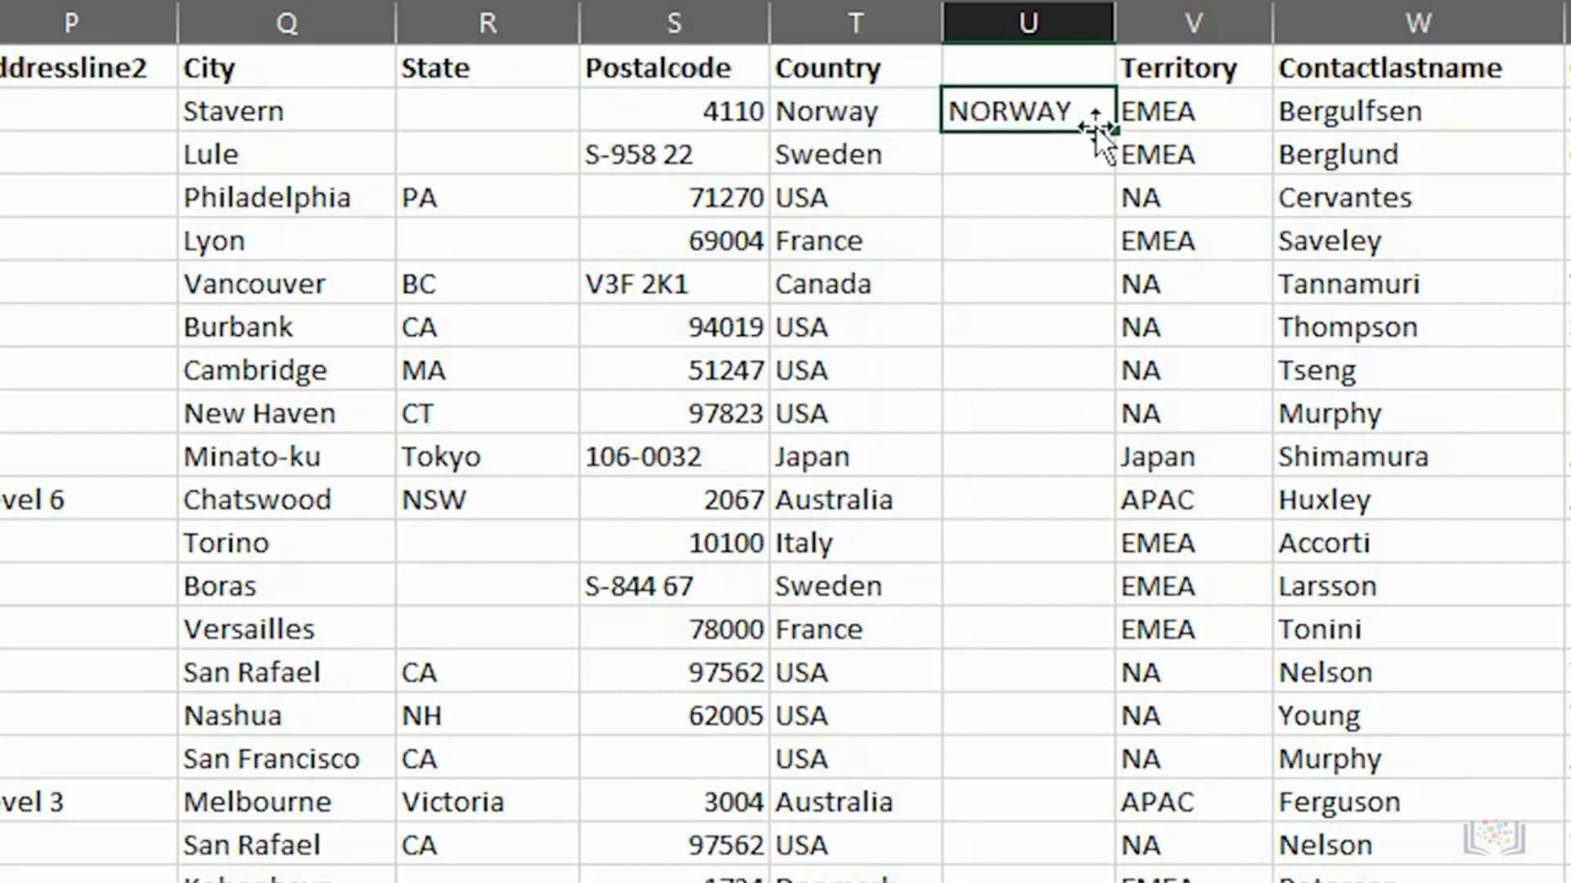
{"action": "double_click", "coordinate": [1111, 130]}
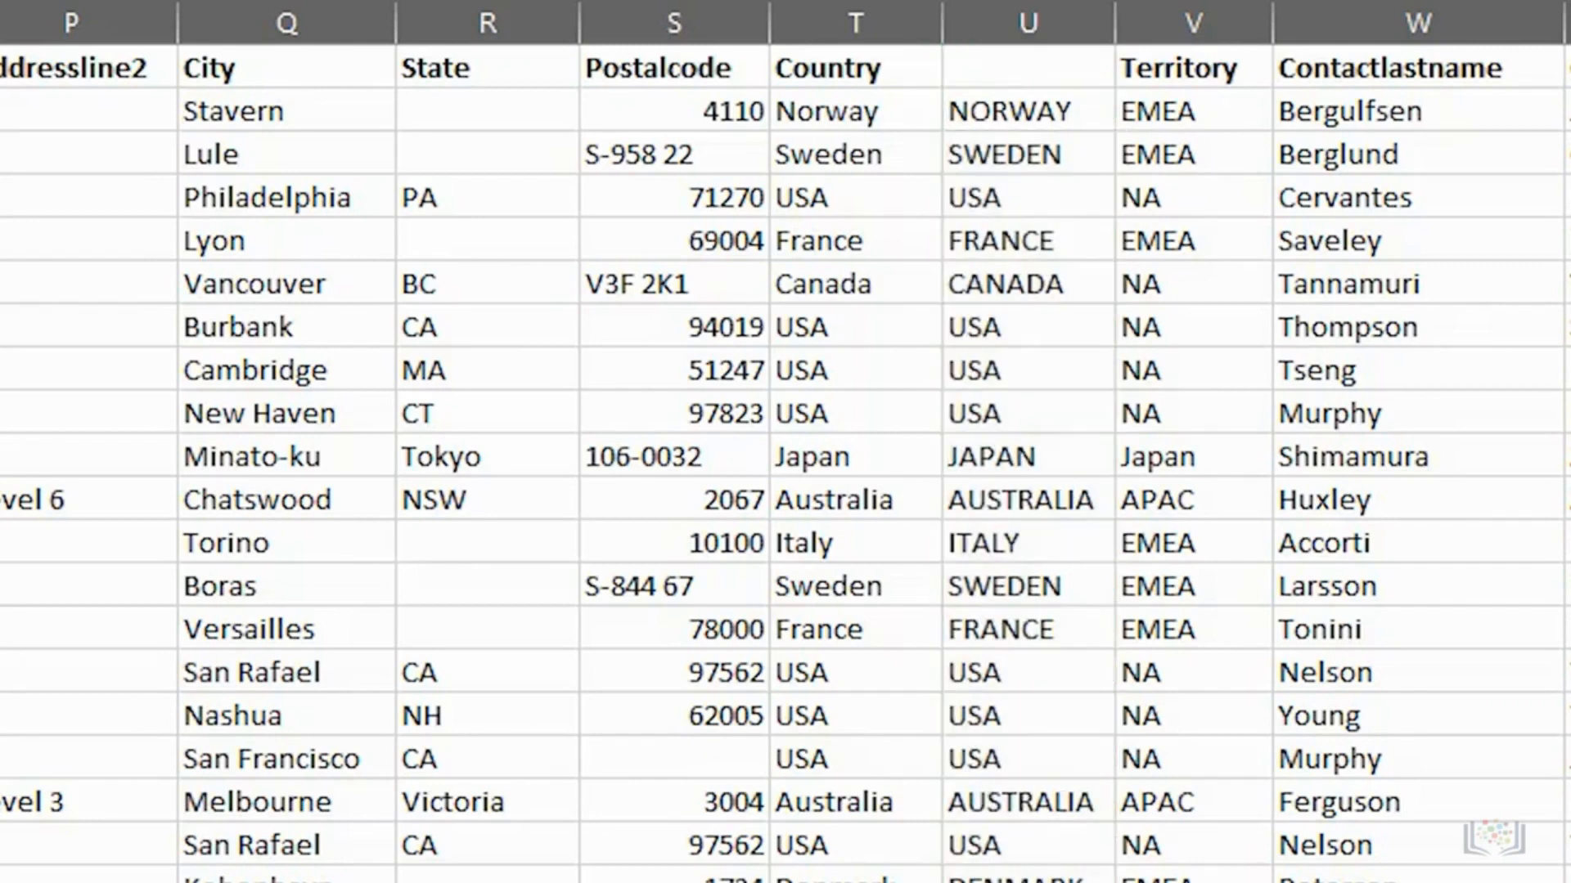
- Copy the uppercase country names from column U and paste them as values over the Country column starting at T2
{"action": "key", "text": "ctrl+shift+Down"}
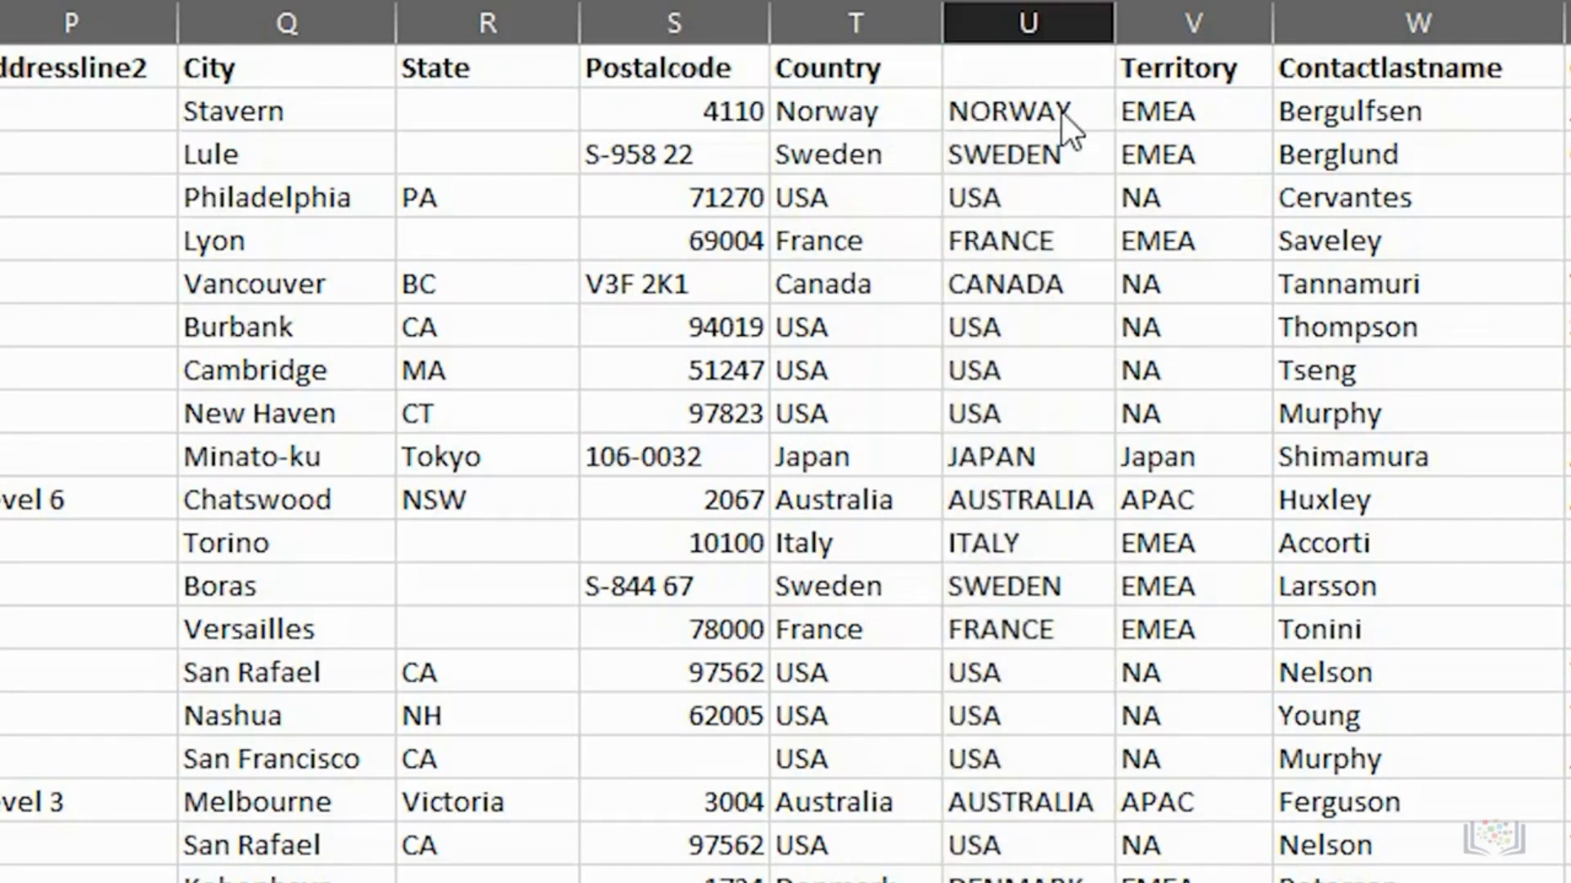
{"action": "key", "text": "ctrl+c"}
{"action": "left_click", "coordinate": [847, 115]}
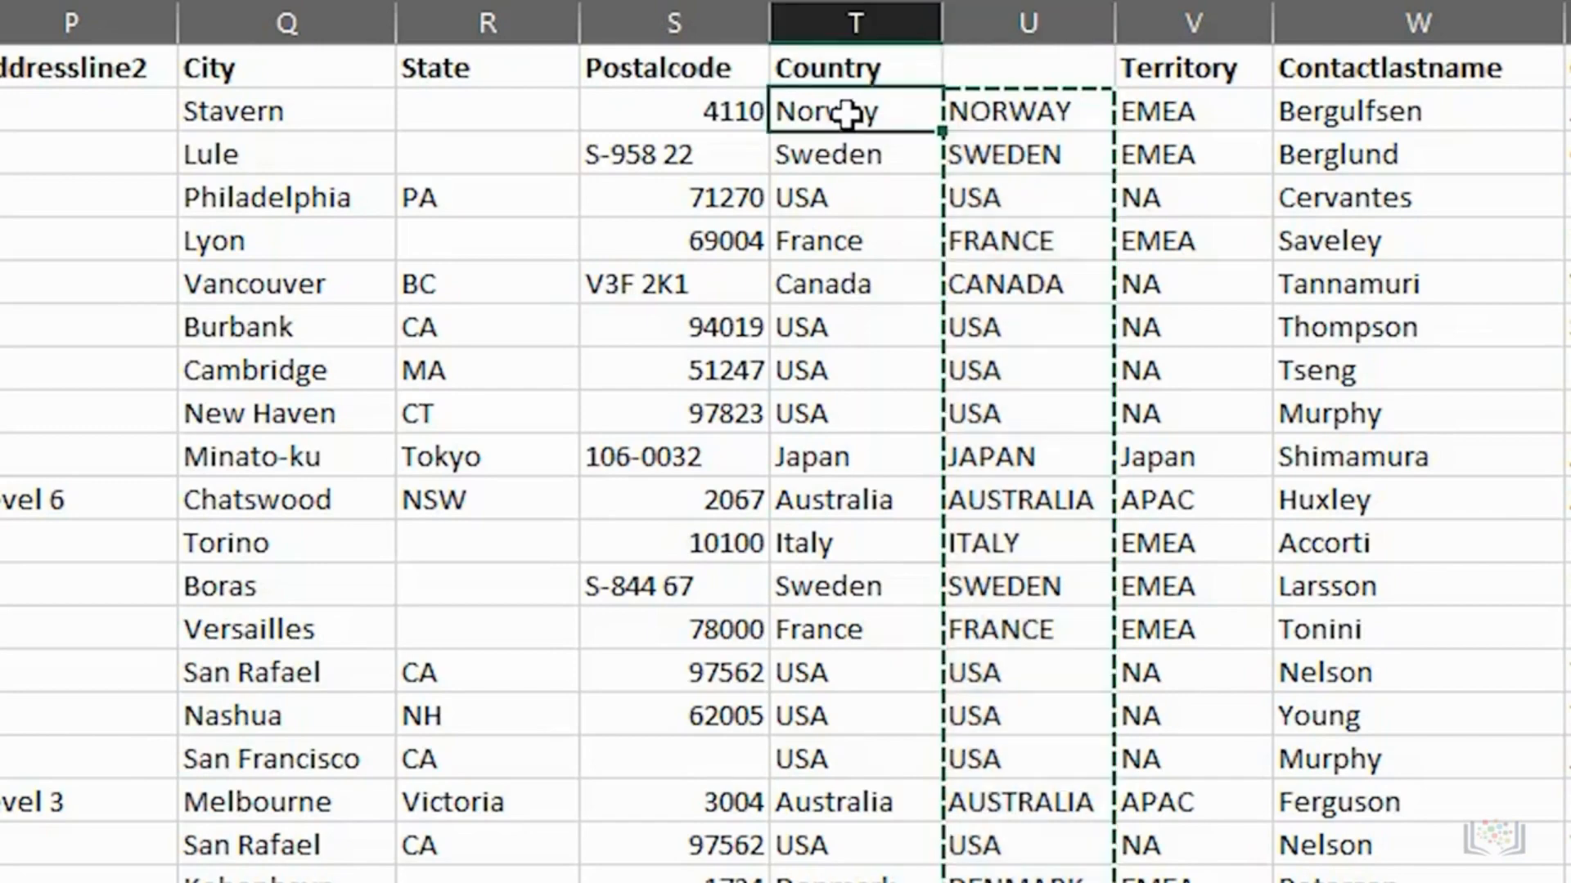
{"action": "right_click", "coordinate": [846, 114]}
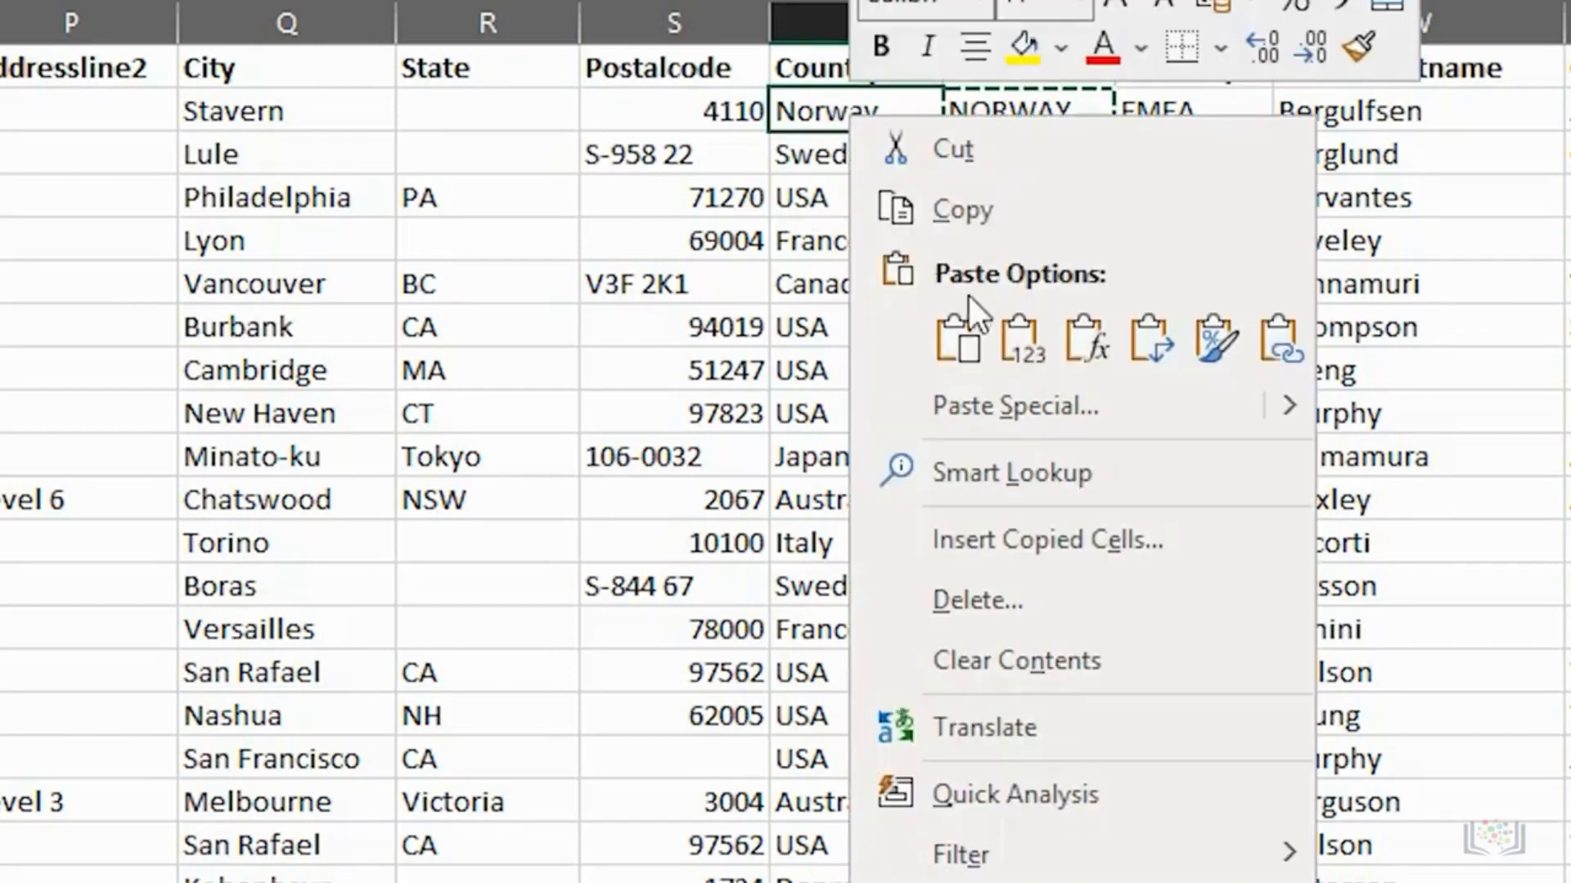
{"action": "left_click", "coordinate": [1023, 333]}
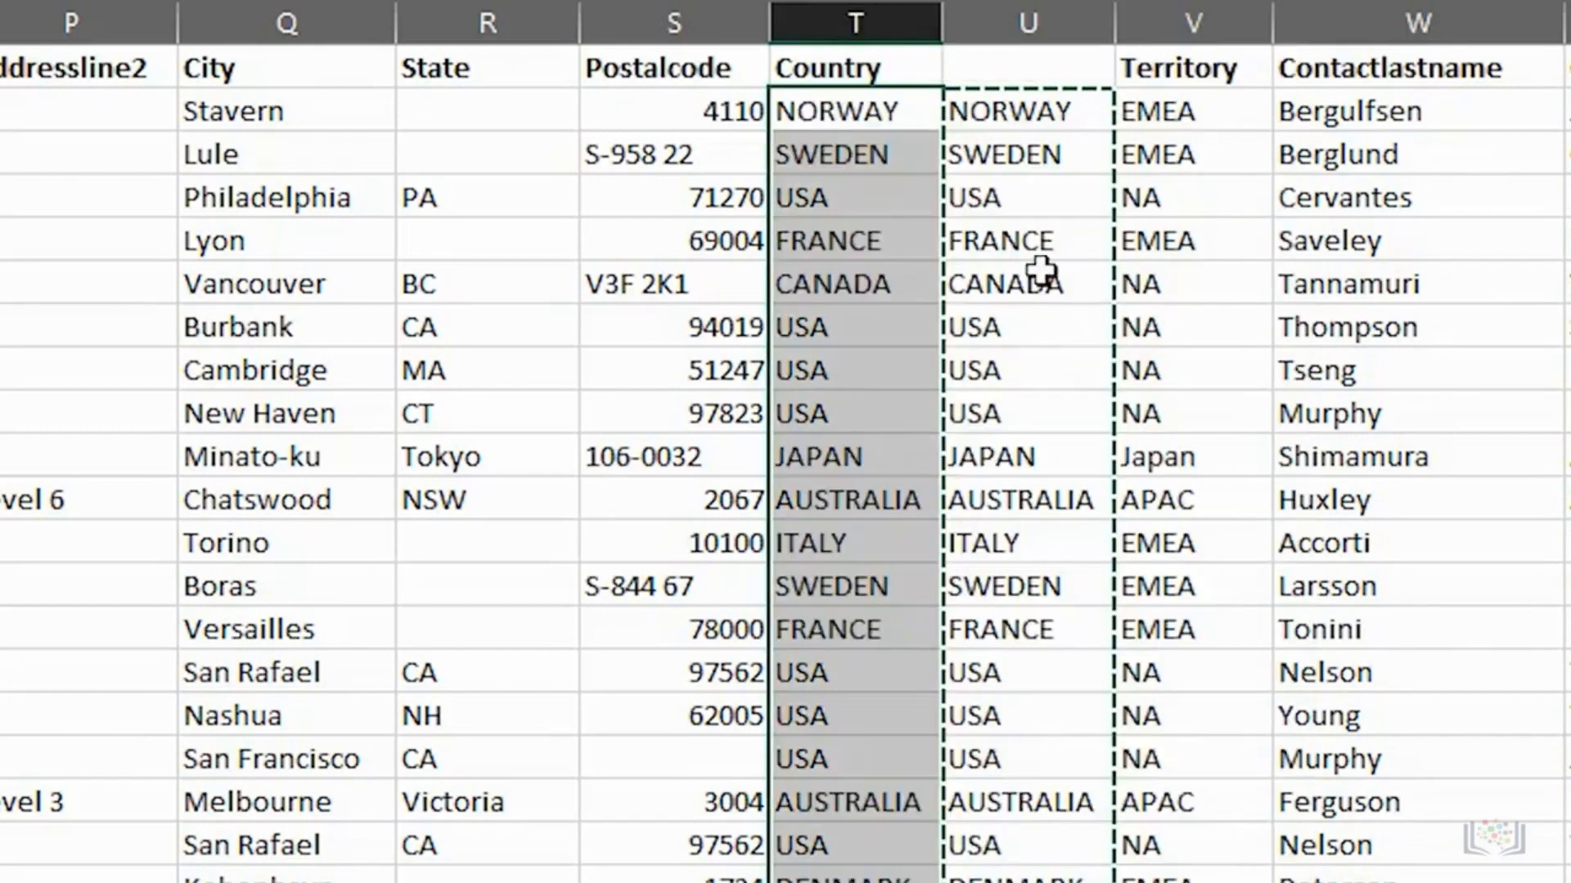
- Delete the helper column U containing the UPPER formulas
{"action": "left_click", "coordinate": [1032, 17]}
{"action": "right_click", "coordinate": [1032, 16]}
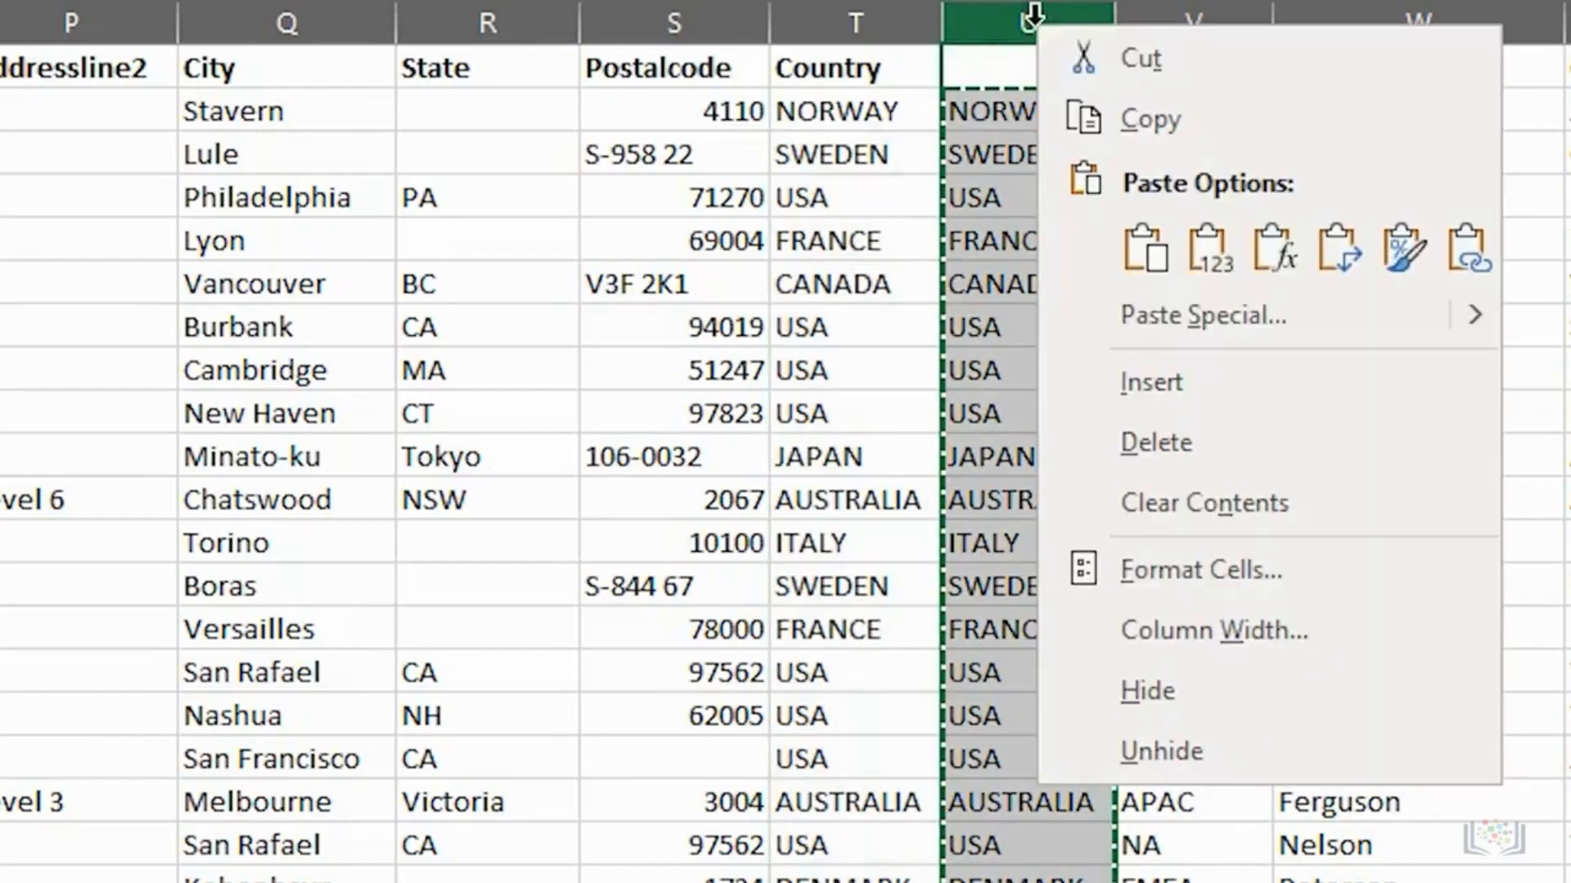
{"action": "left_click", "coordinate": [1146, 436]}
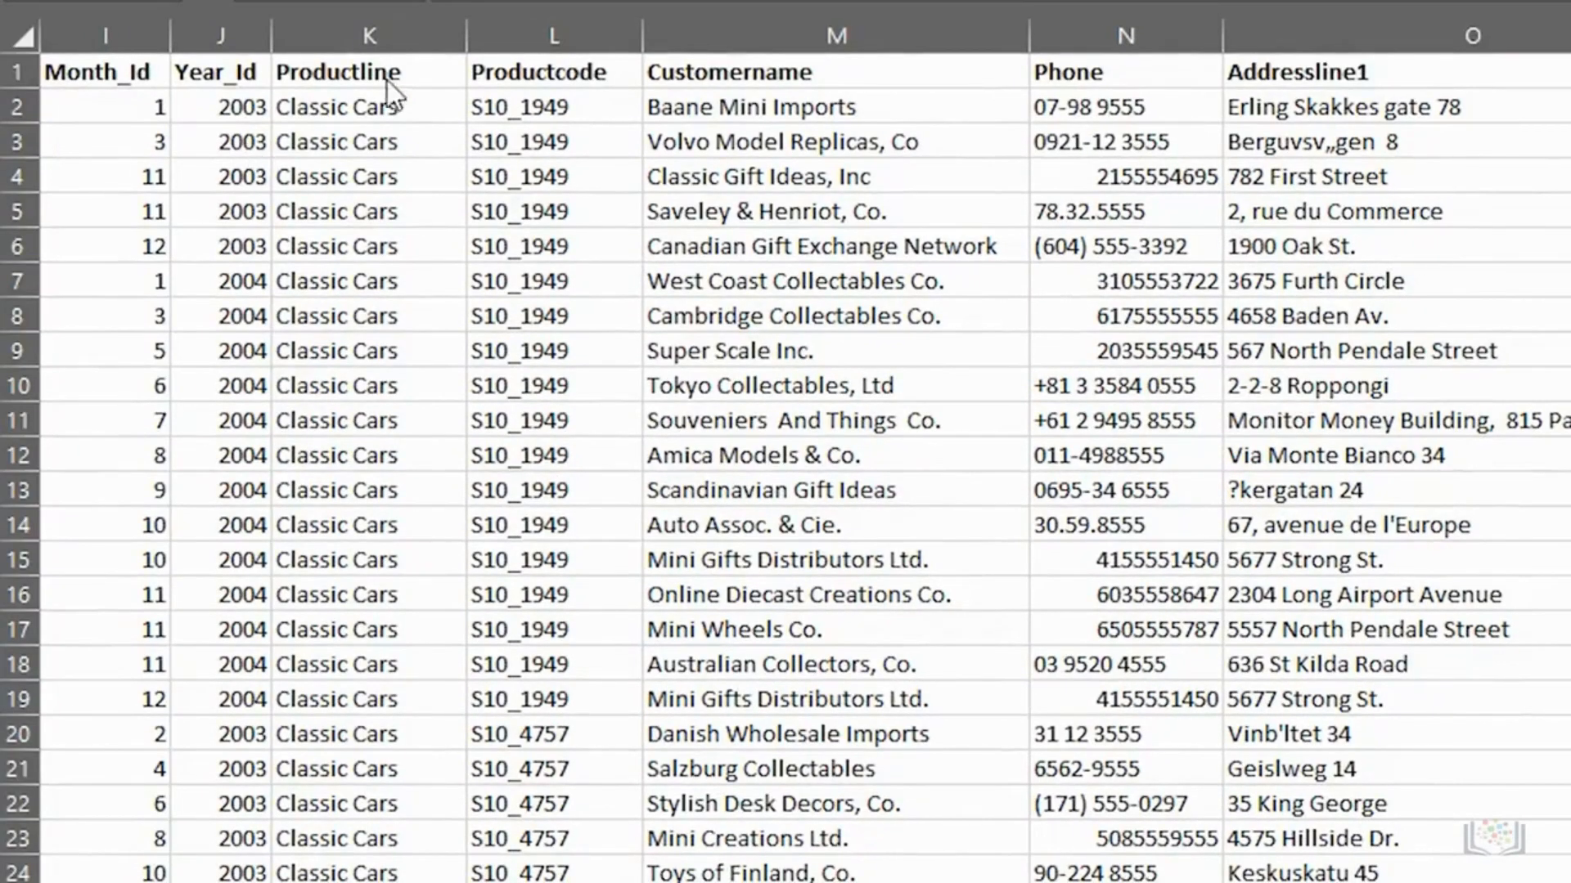
- Insert a blank column L between the Productline and Productcode columns
{"action": "left_click", "coordinate": [540, 33]}
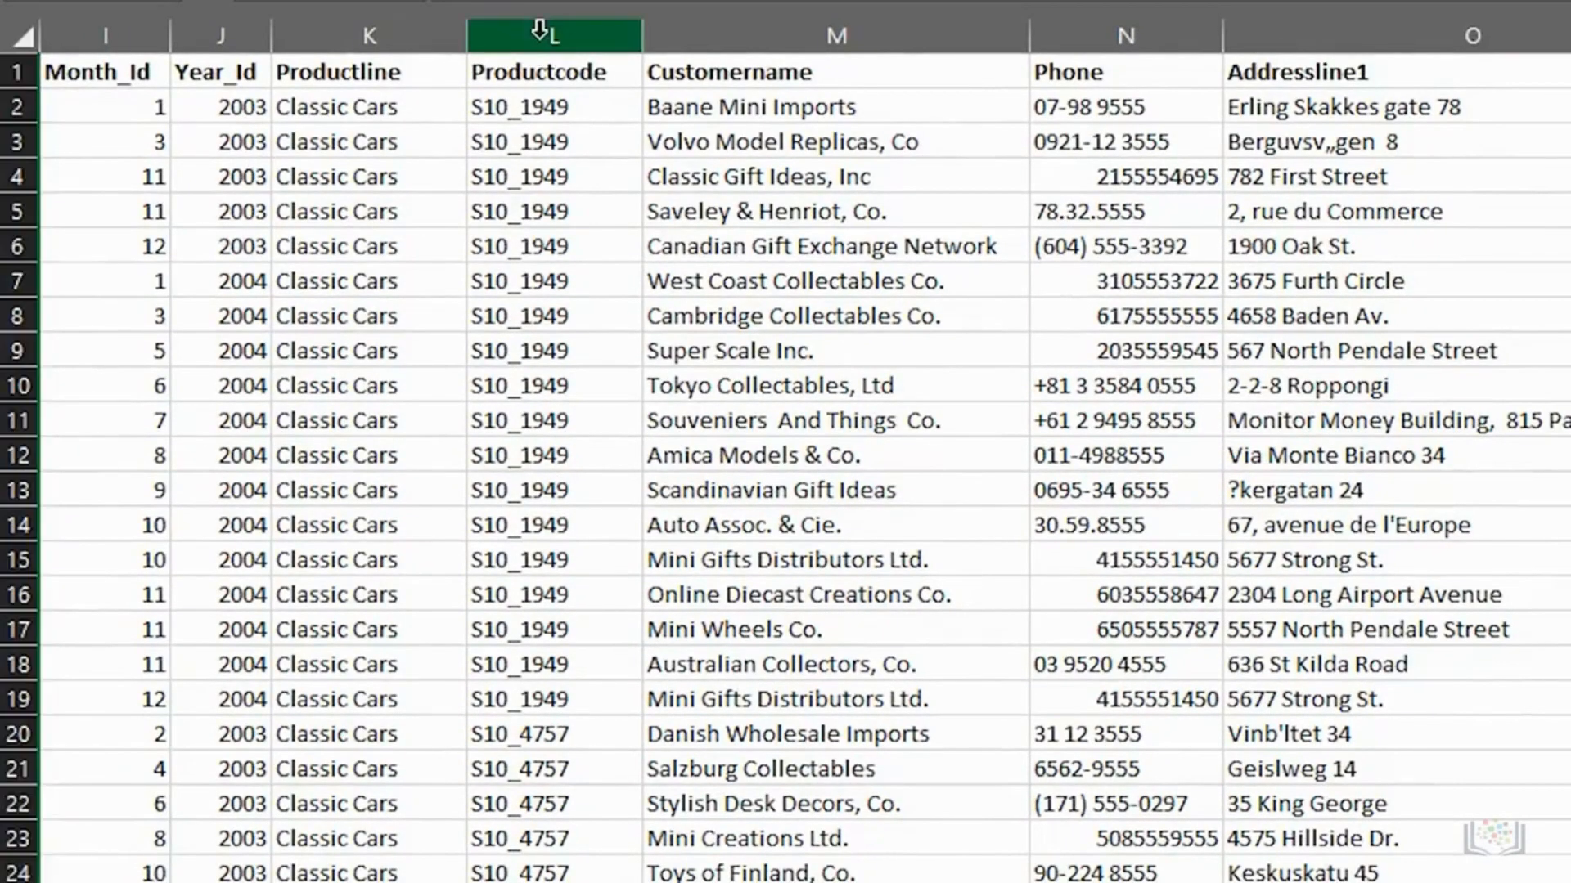
{"action": "right_click", "coordinate": [540, 33]}
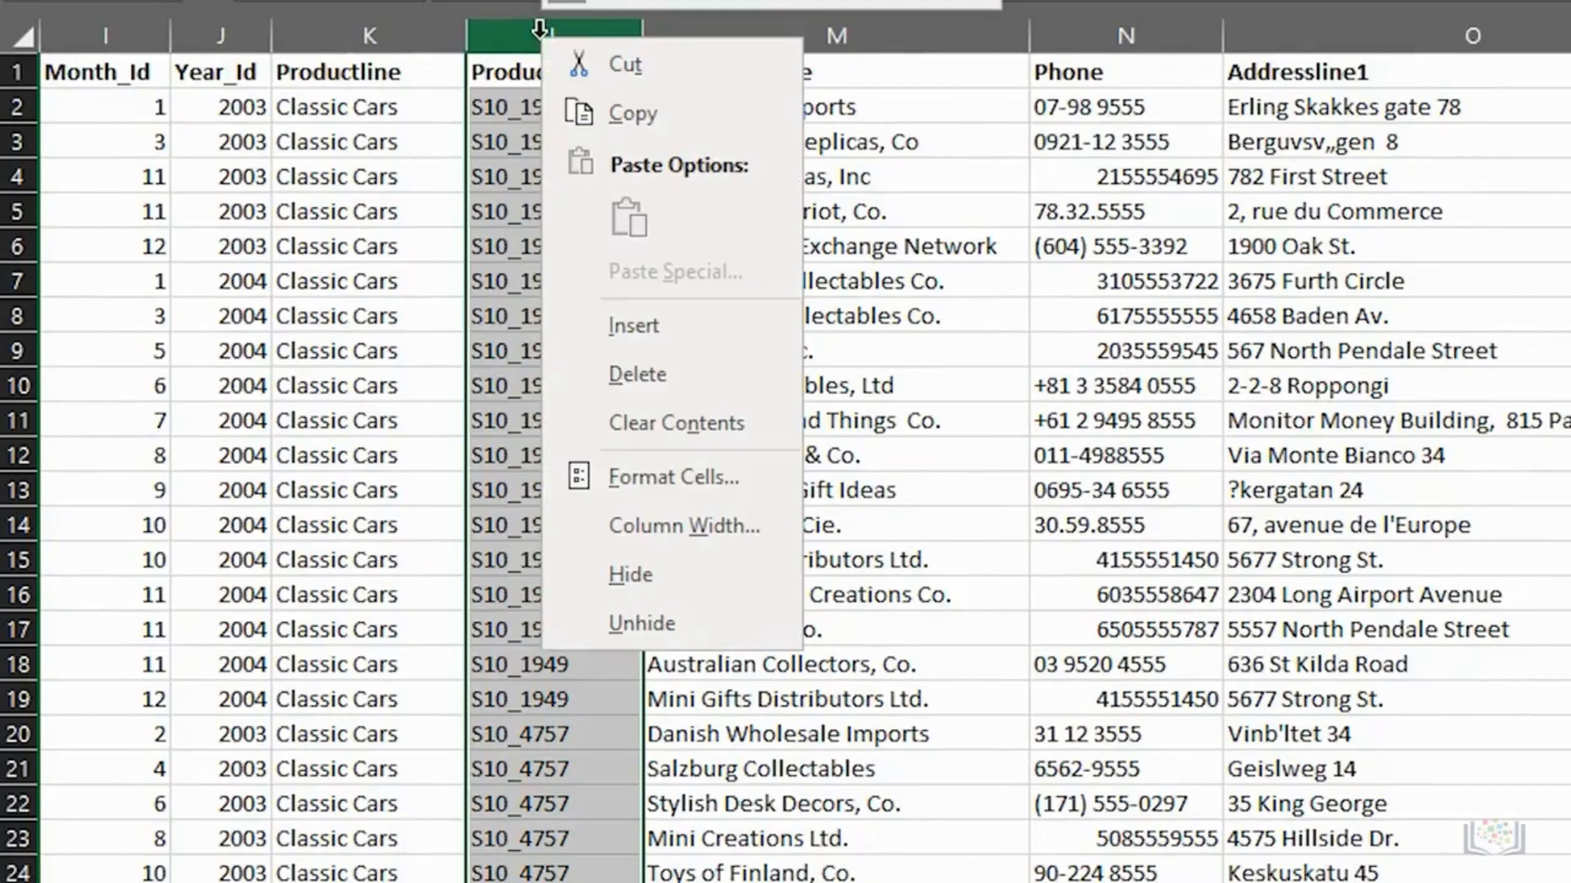
{"action": "left_click", "coordinate": [610, 337]}
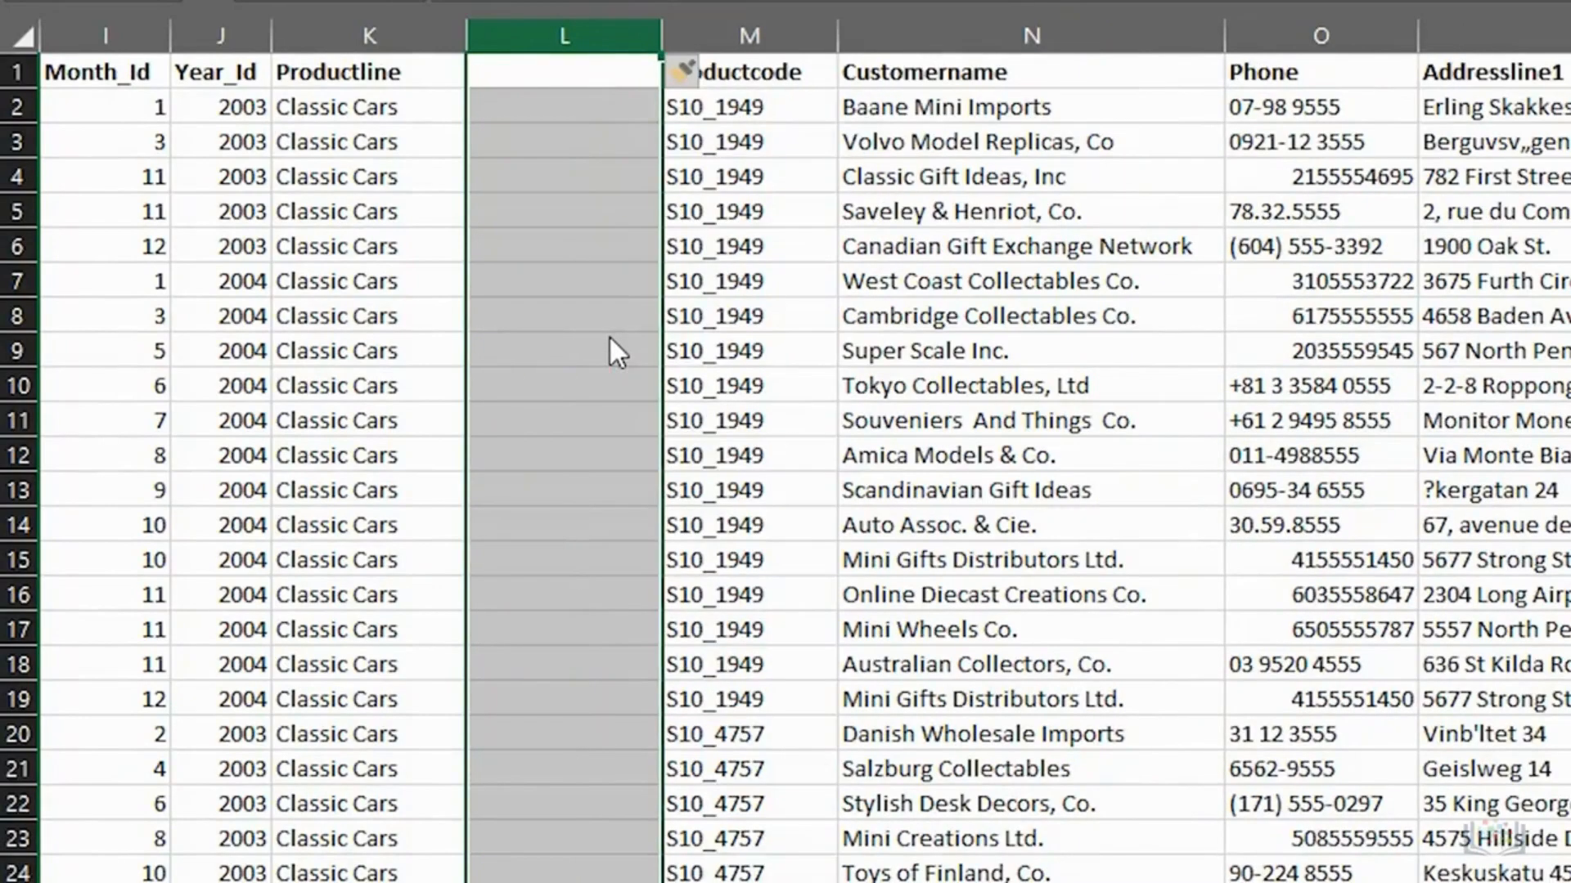
- Enter =LOWER(K2) in cell L2 and fill the formula down column L for all data rows
{"action": "key", "text": "Down"}
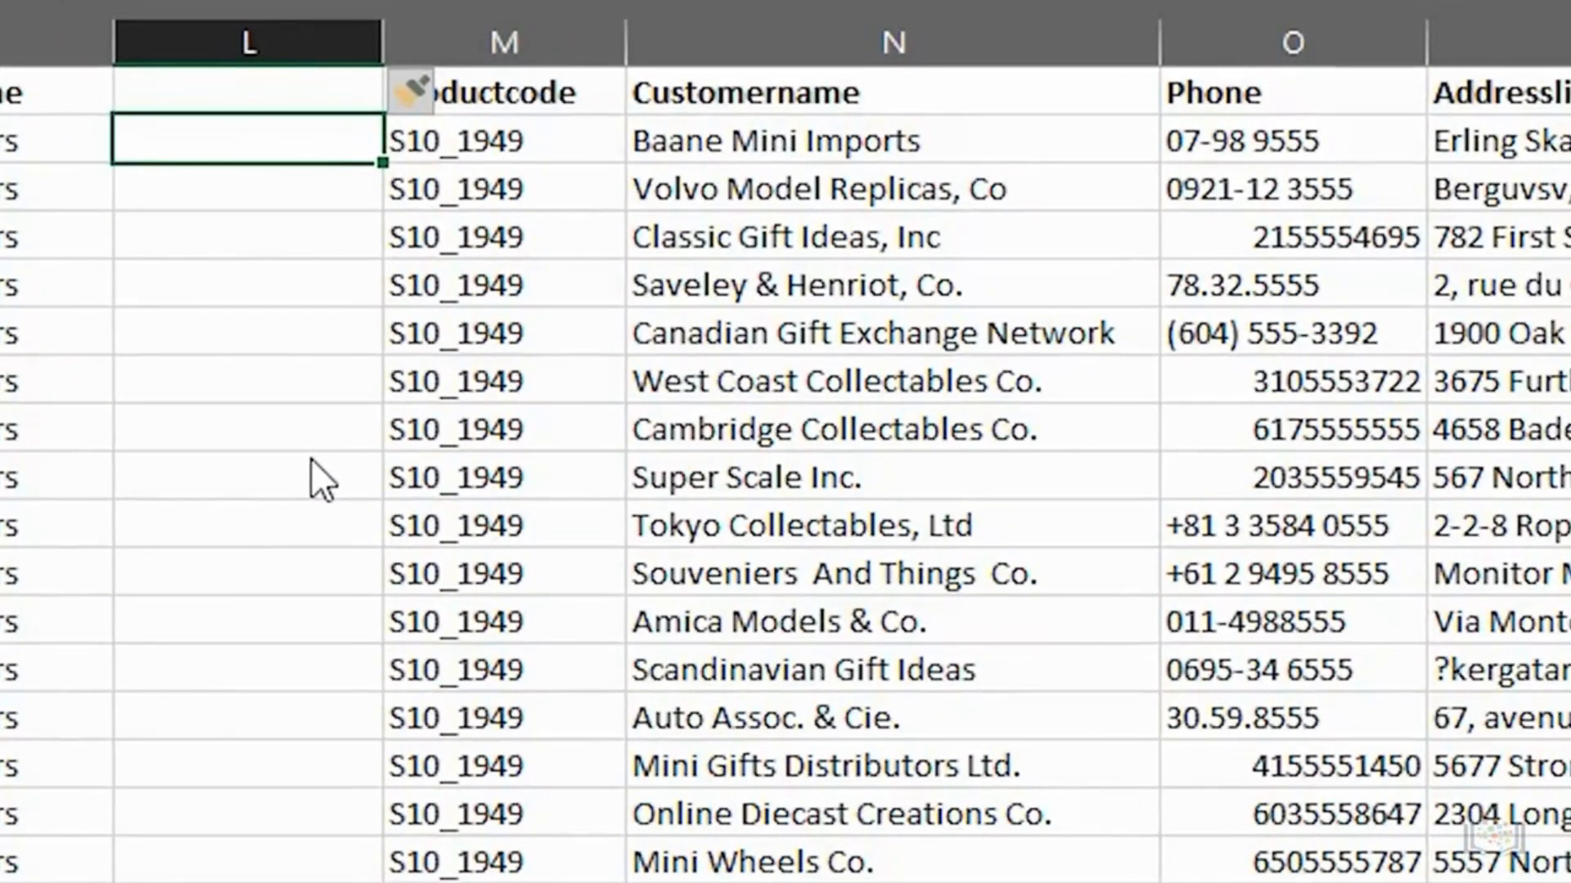
{"action": "type", "text": "="}
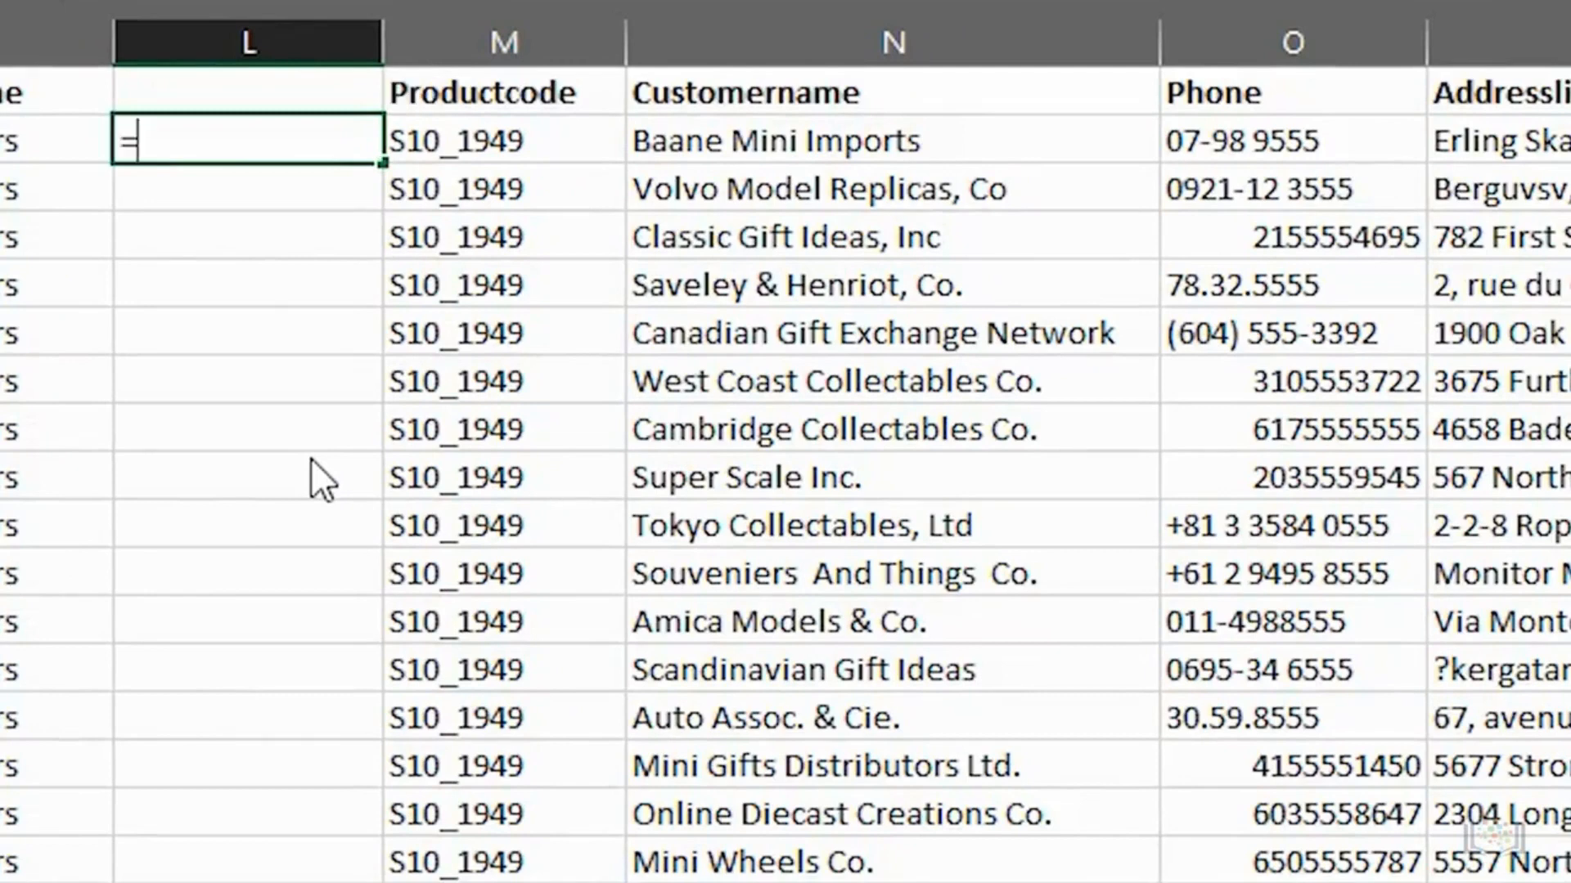
{"action": "type", "text": "LOWER("}
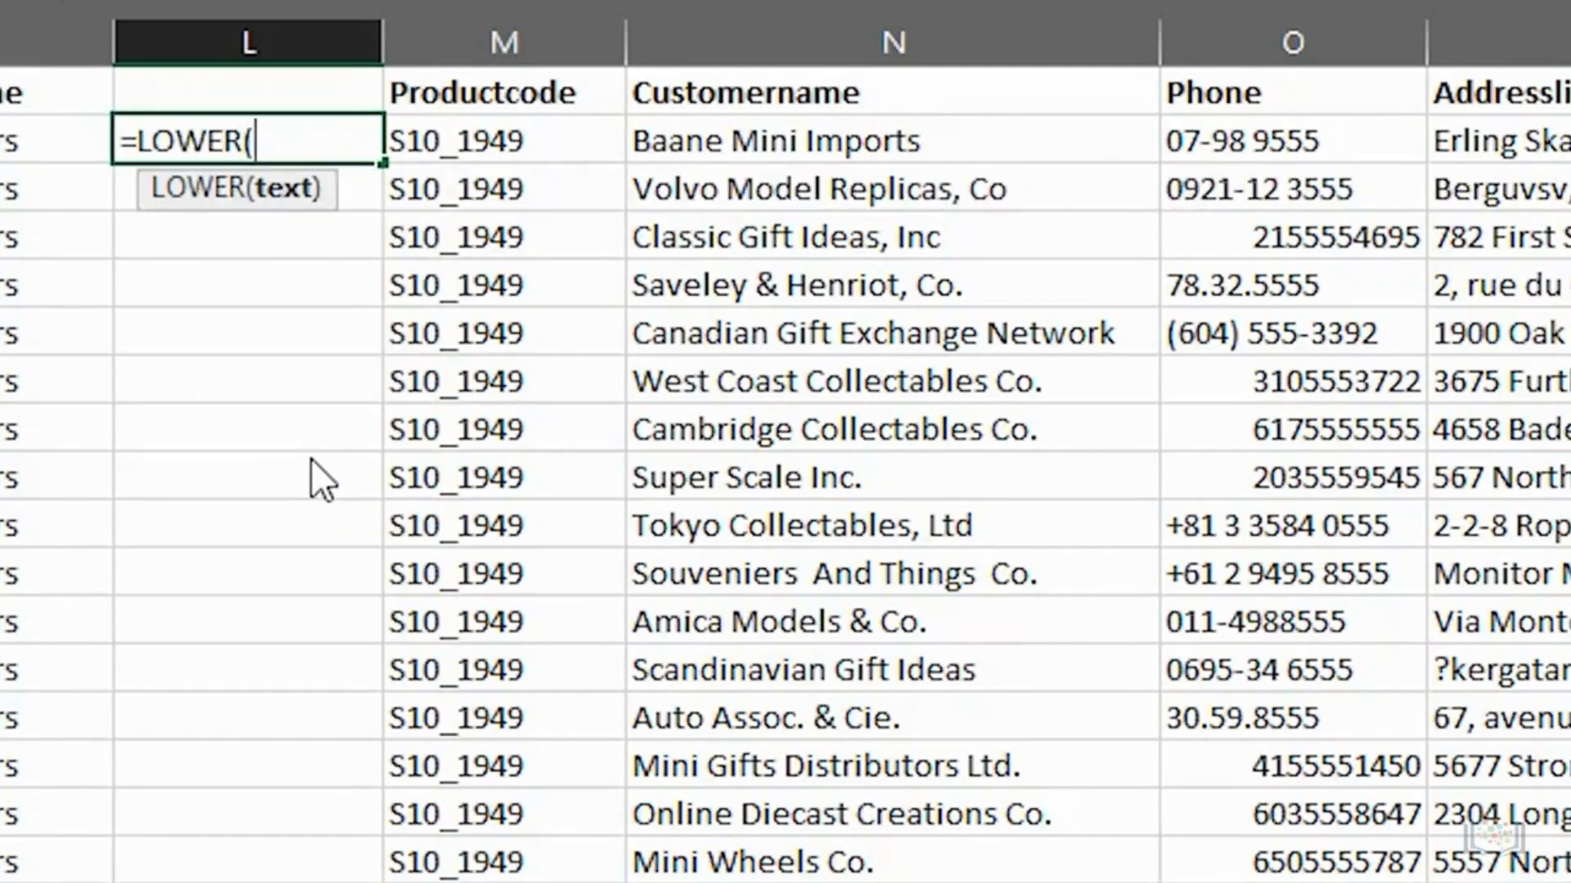
{"action": "type", "text": "K2)"}
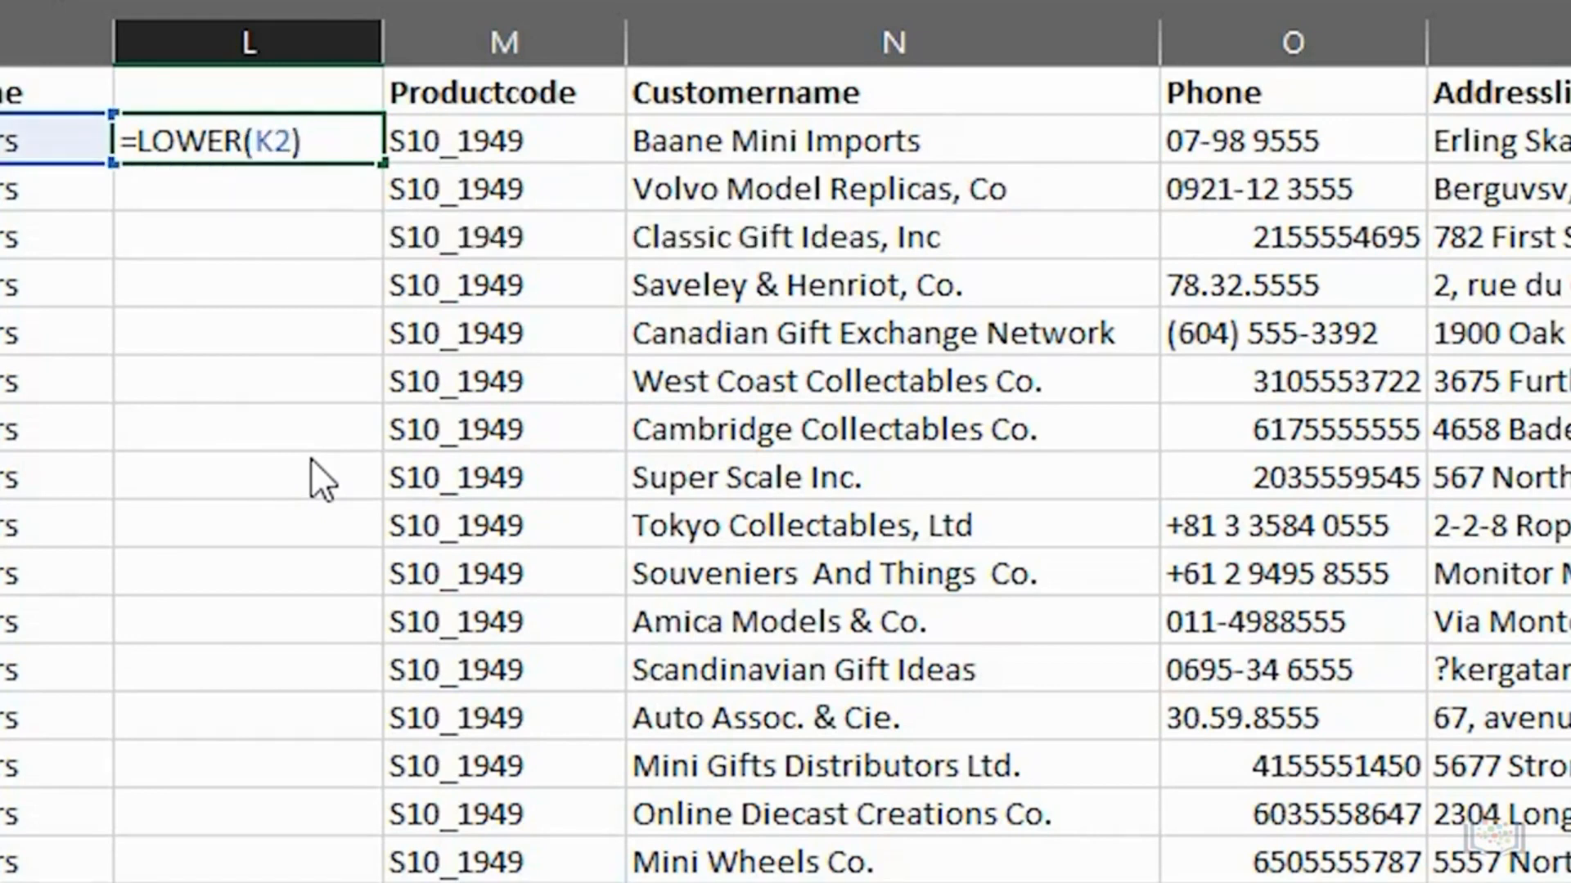
{"action": "key", "text": "Return"}
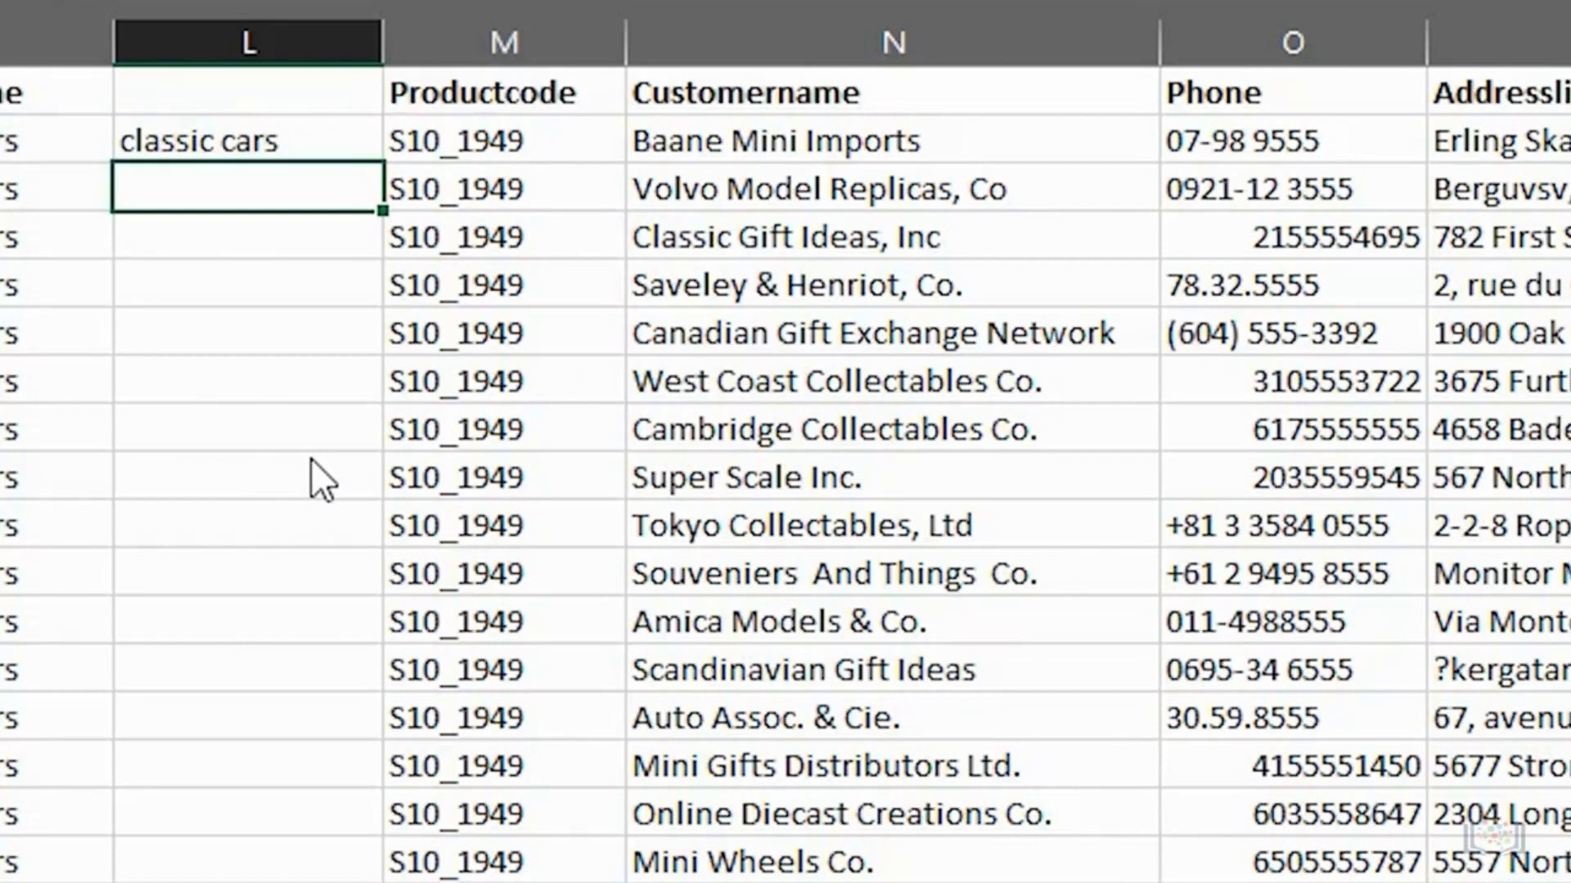
{"action": "key", "text": "Up"}
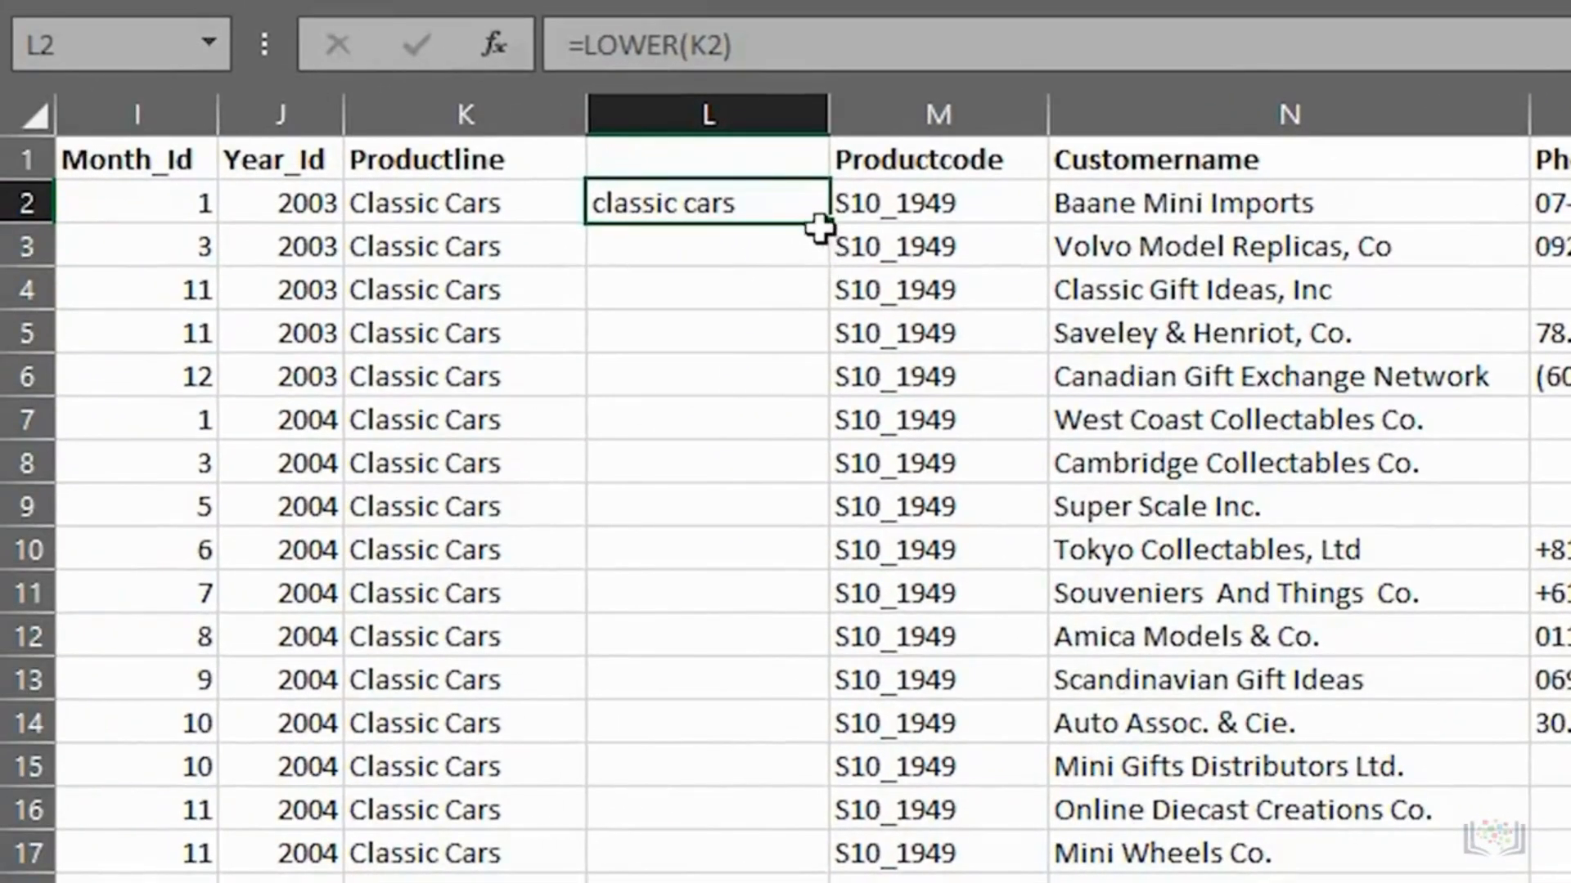
{"action": "double_click", "coordinate": [824, 224]}
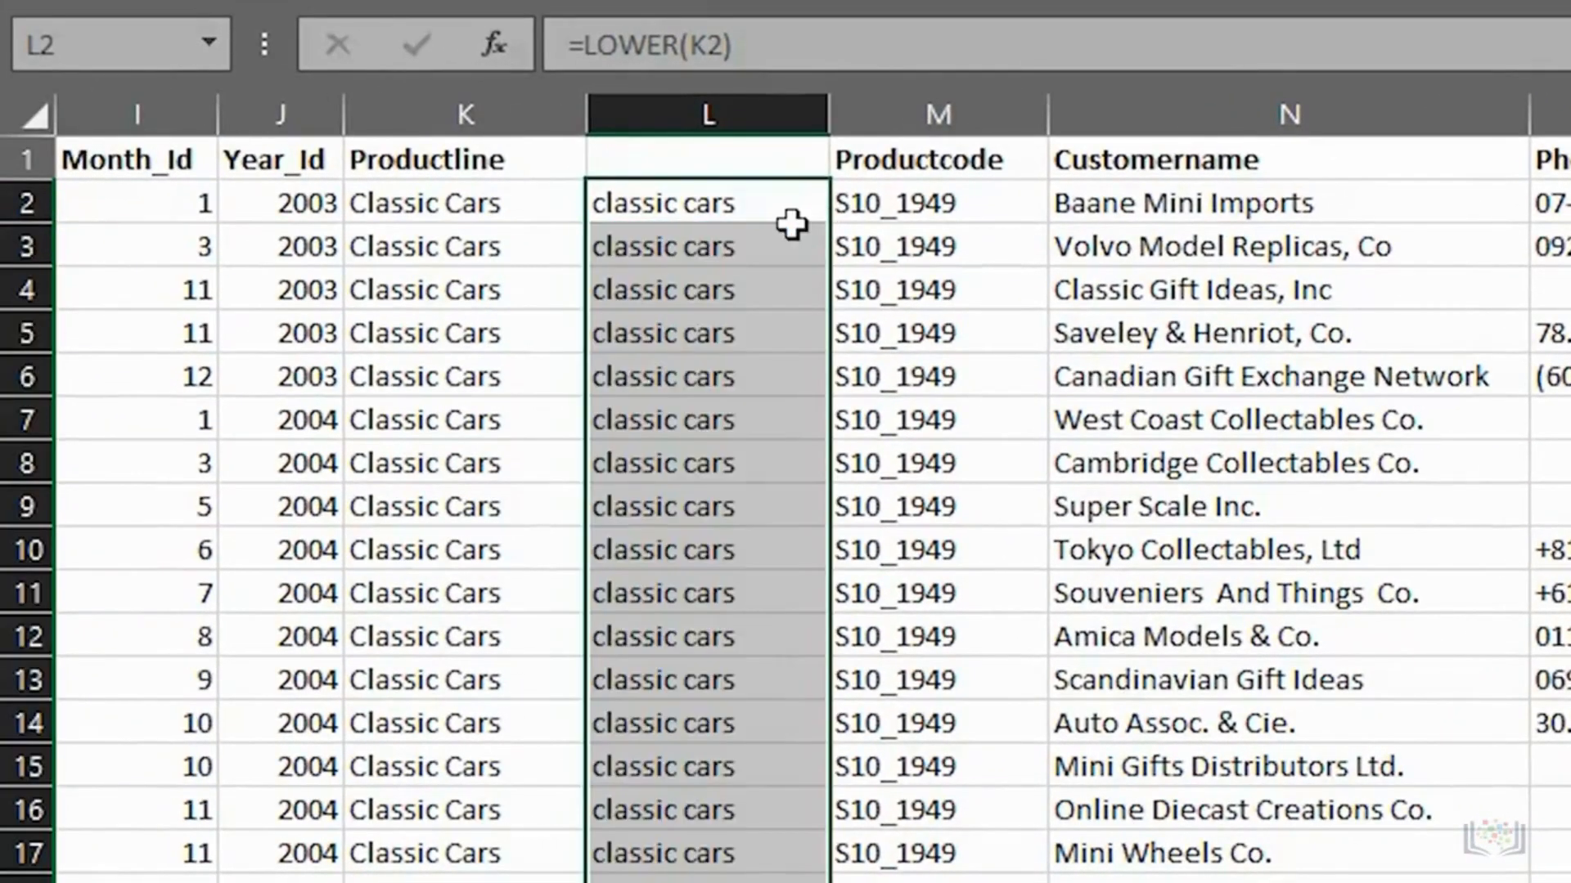
- Copy the lowercase product lines from column L and paste them as values over the Productline column starting at K2
{"action": "right_click", "coordinate": [773, 214]}
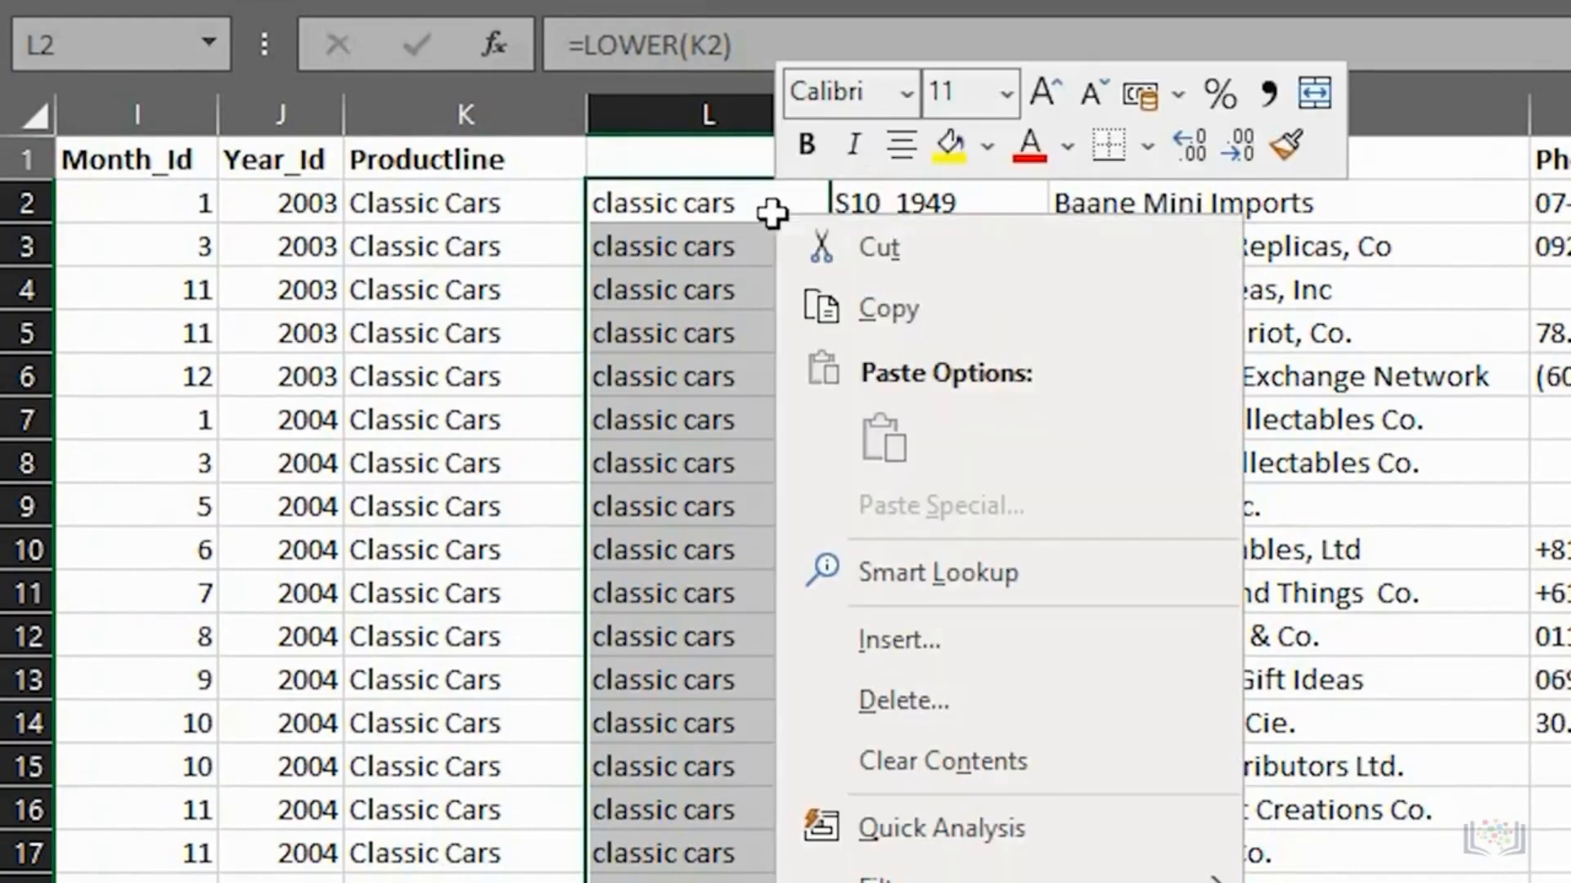
{"action": "left_click", "coordinate": [872, 304]}
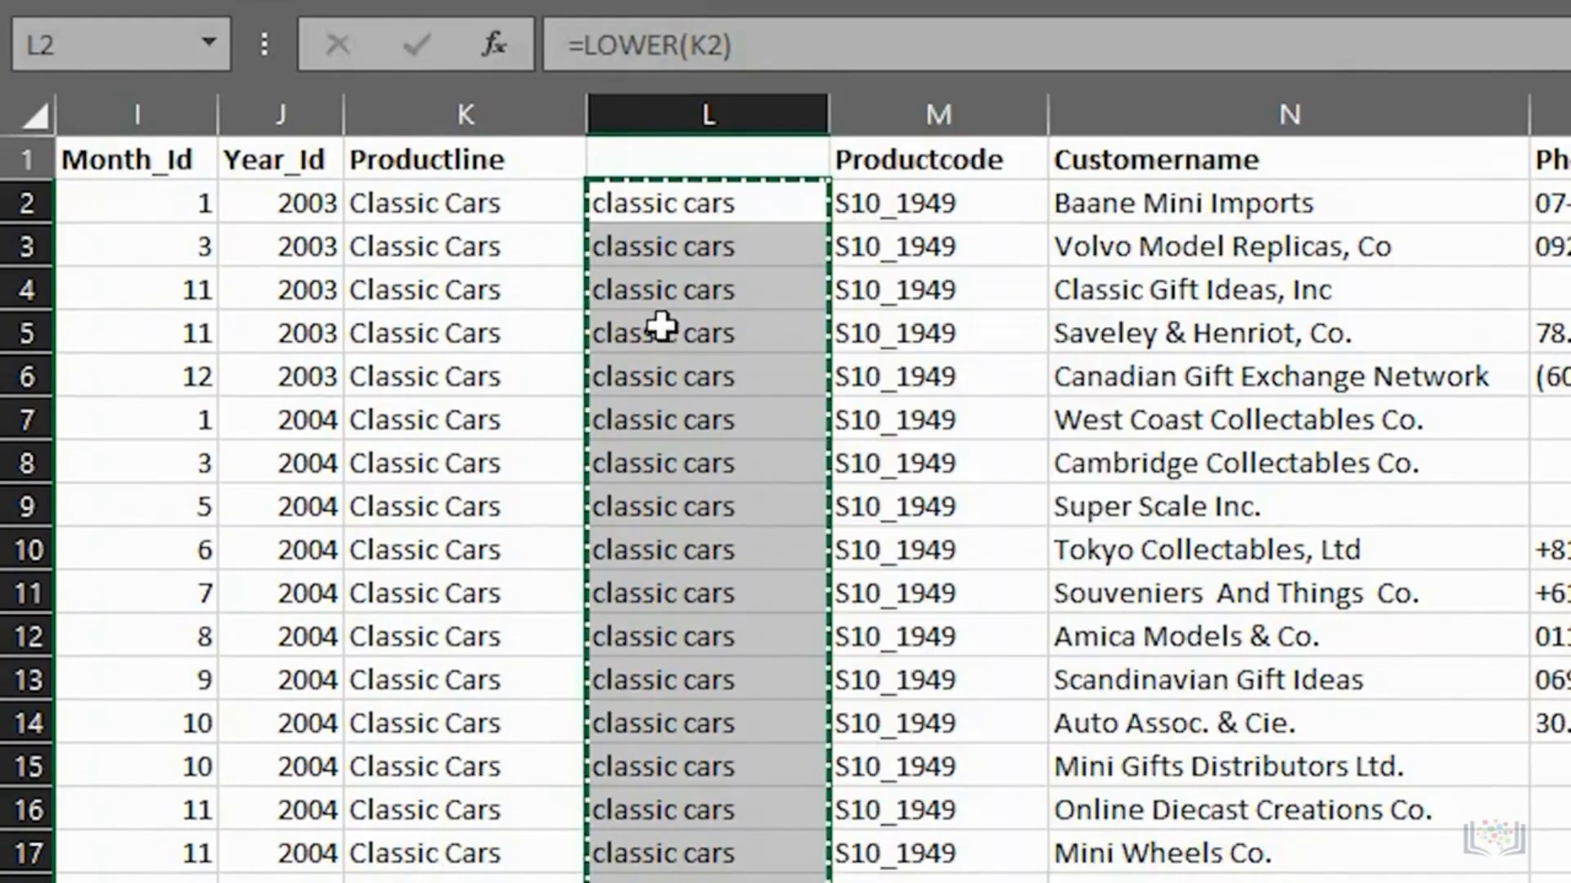
{"action": "left_click", "coordinate": [462, 207]}
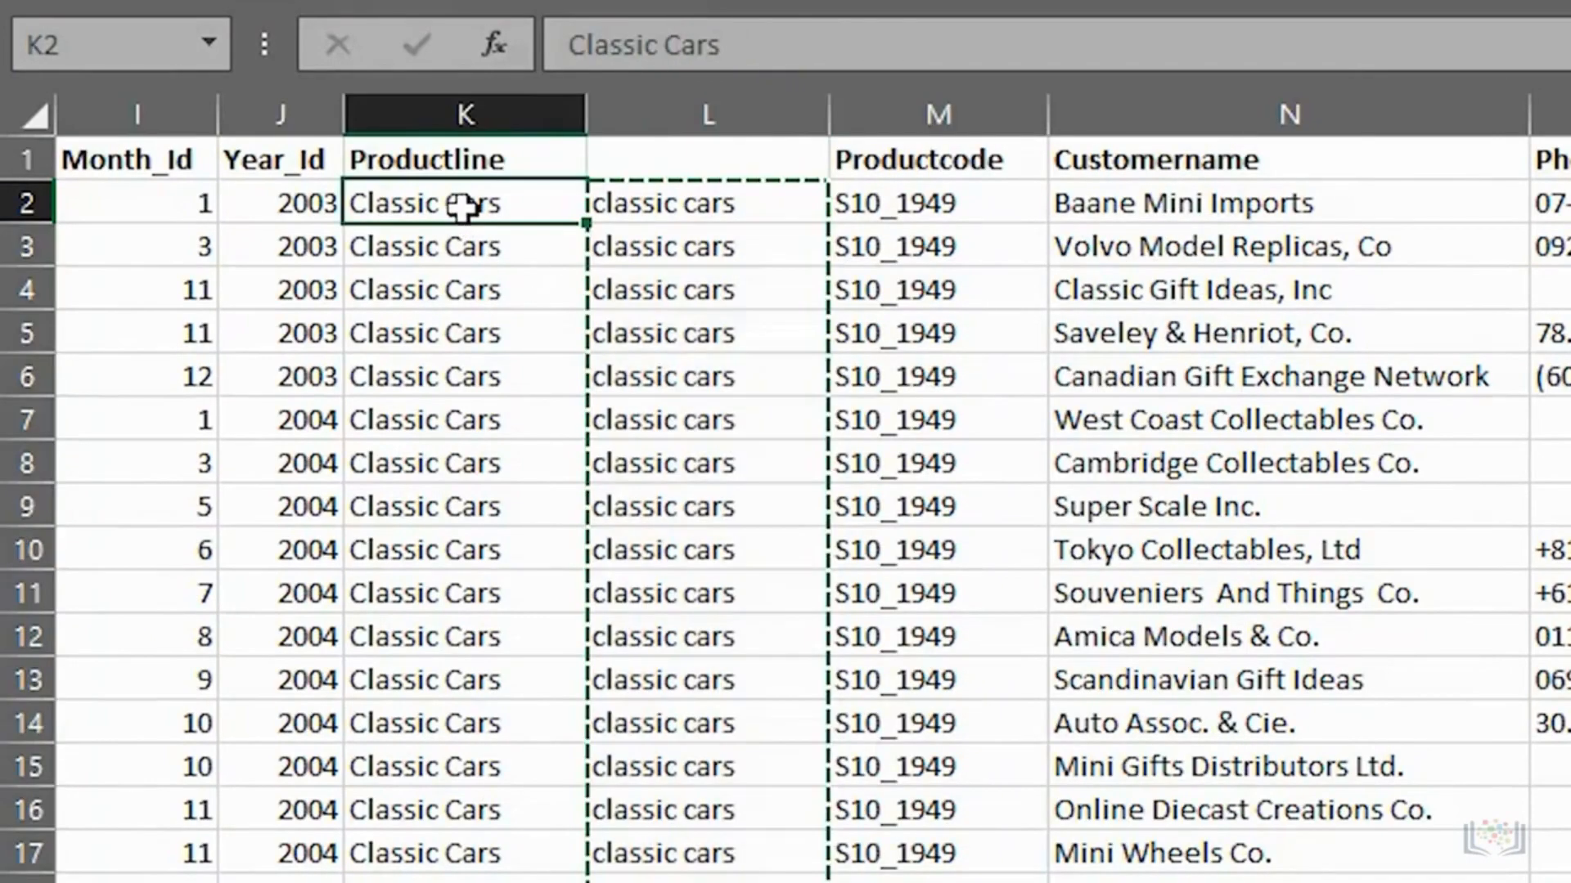
{"action": "right_click", "coordinate": [460, 207]}
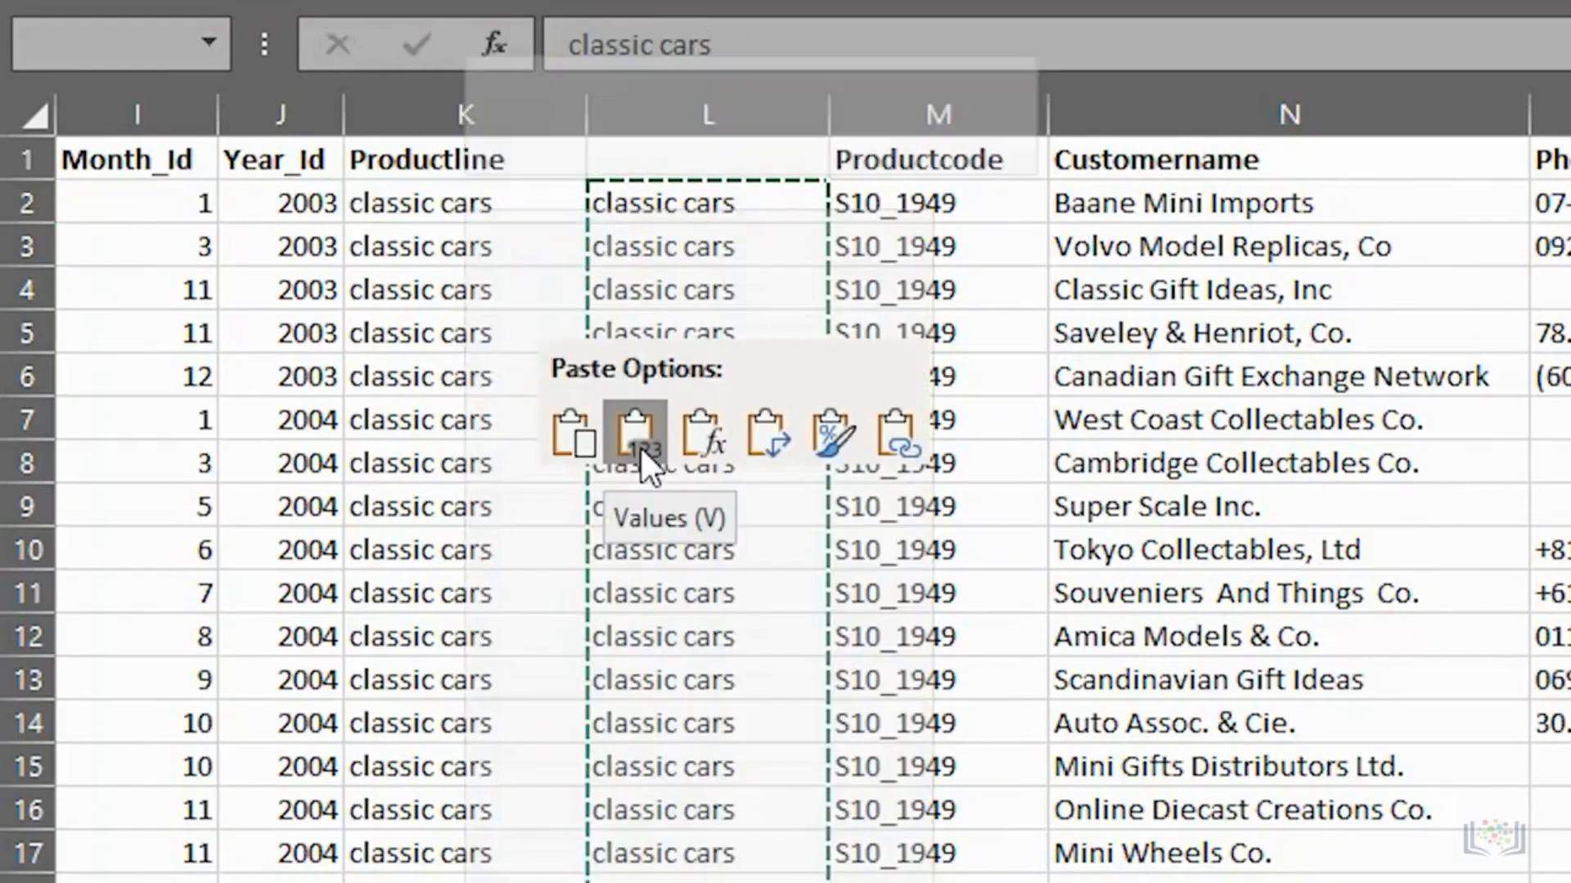
{"action": "left_click", "coordinate": [640, 448]}
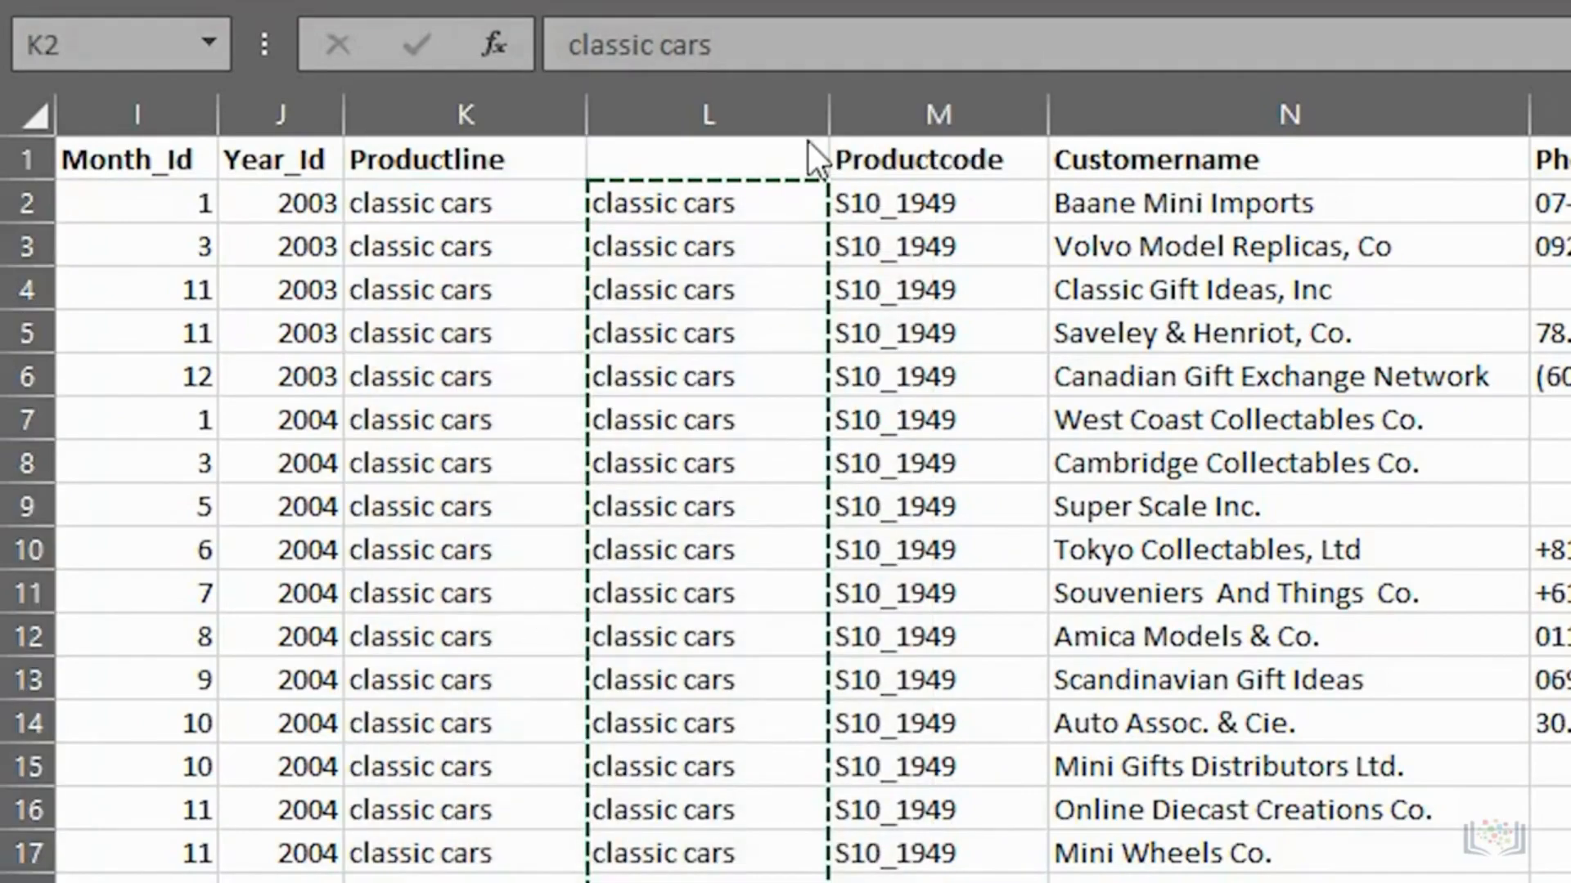
- Delete the helper column L containing the LOWER formulas
{"action": "left_click", "coordinate": [761, 110]}
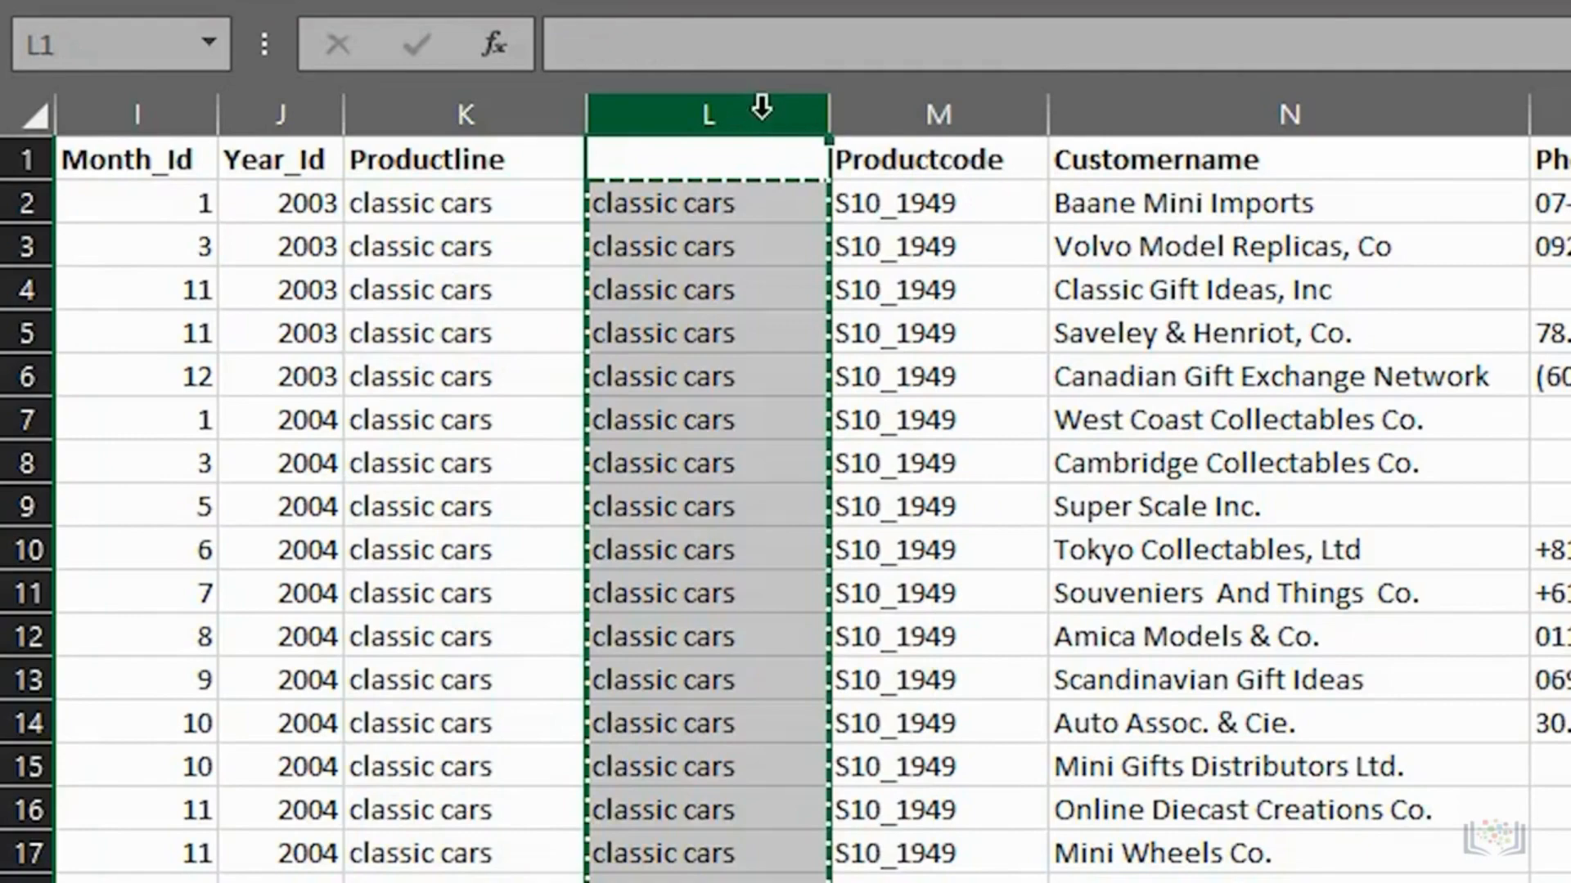
{"action": "right_click", "coordinate": [763, 114]}
{"action": "left_click", "coordinate": [889, 547]}
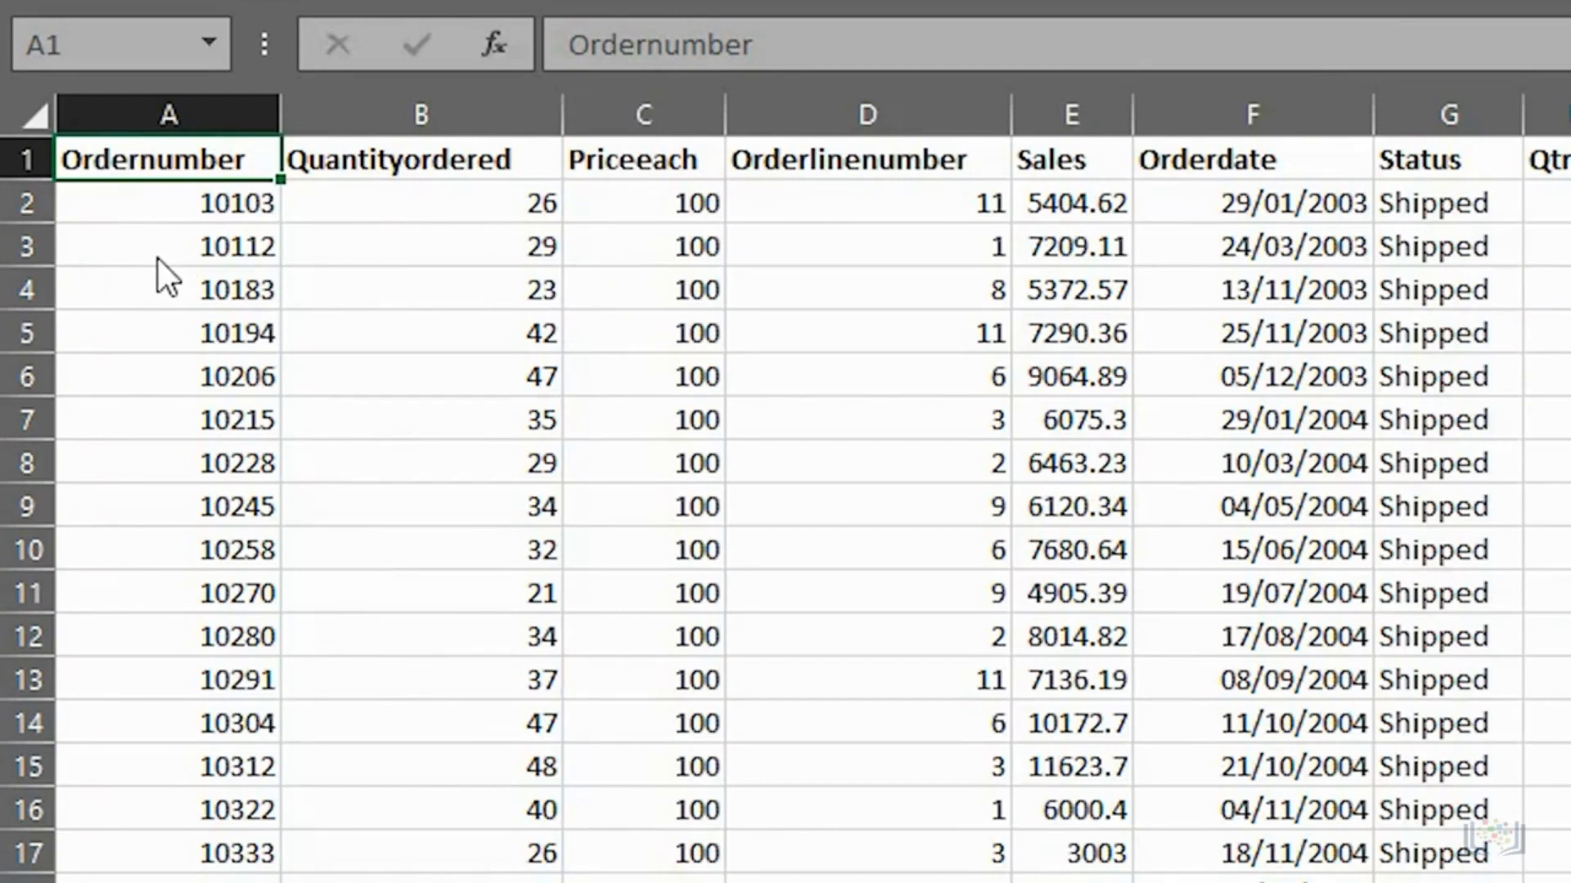
- Format the order date in cell F2 as a date with the English (United States) locale and the March 14, 2012 type
{"action": "left_click", "coordinate": [1261, 204]}
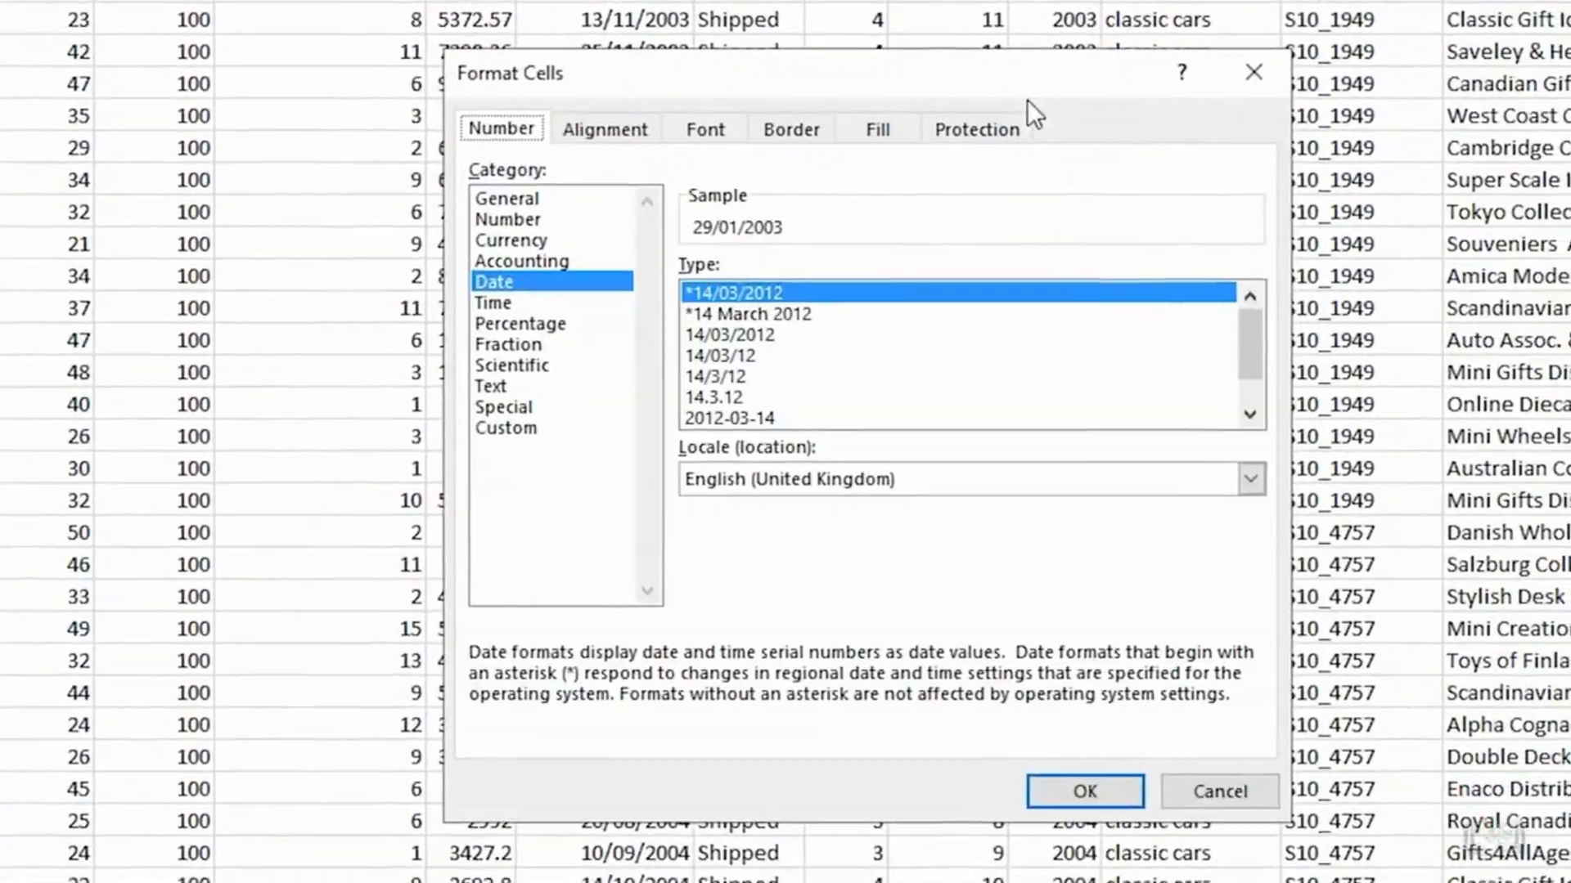
{"action": "left_click", "coordinate": [926, 479]}
{"action": "left_click", "coordinate": [926, 479]}
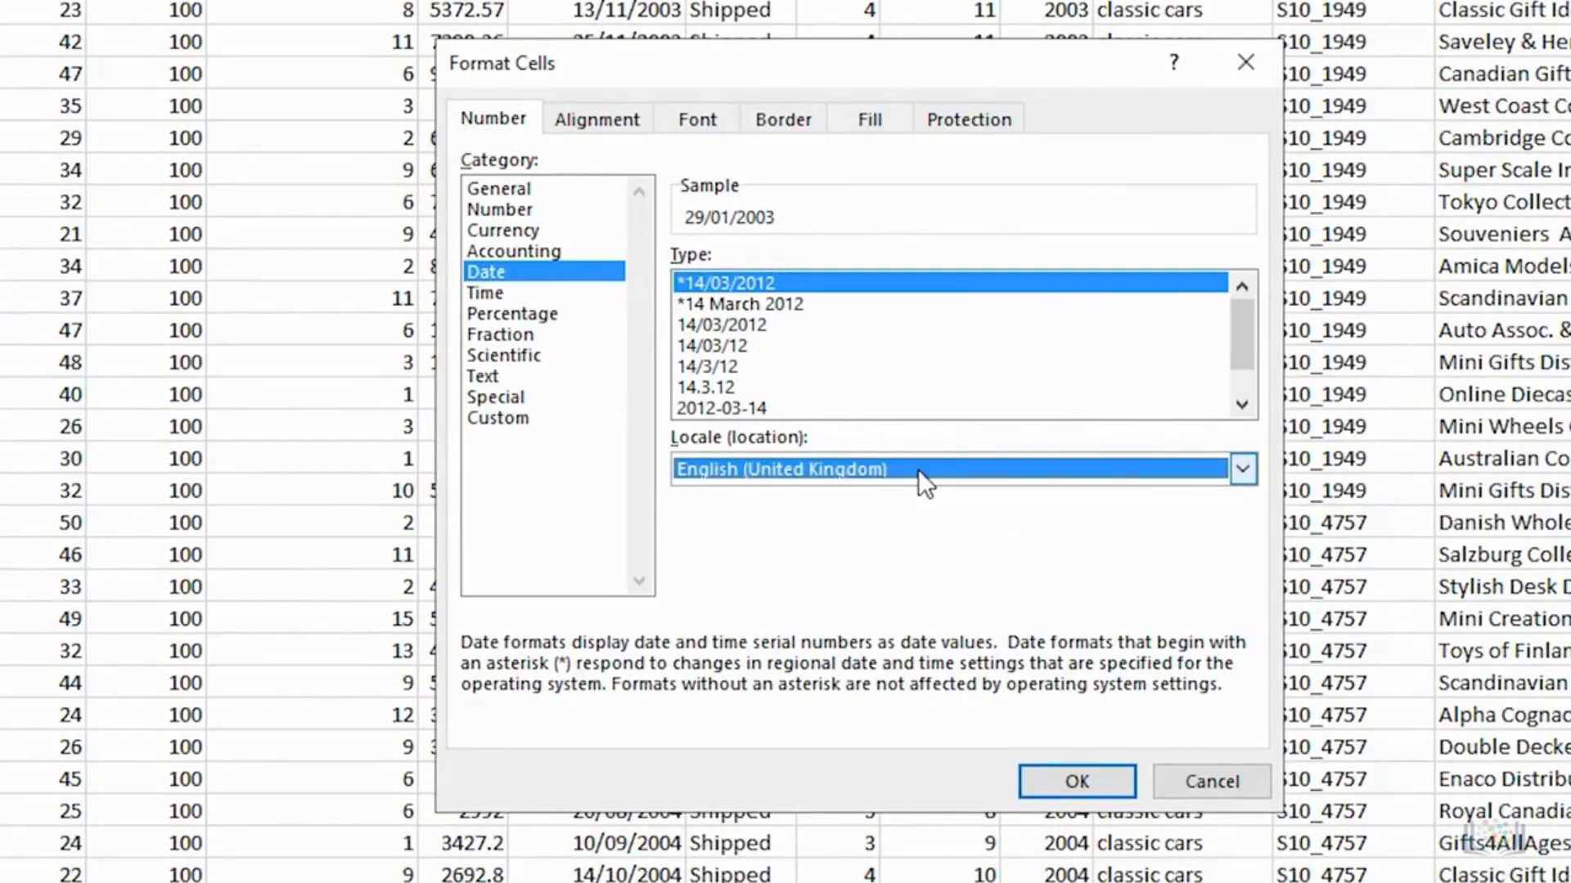
{"action": "left_click", "coordinate": [918, 471]}
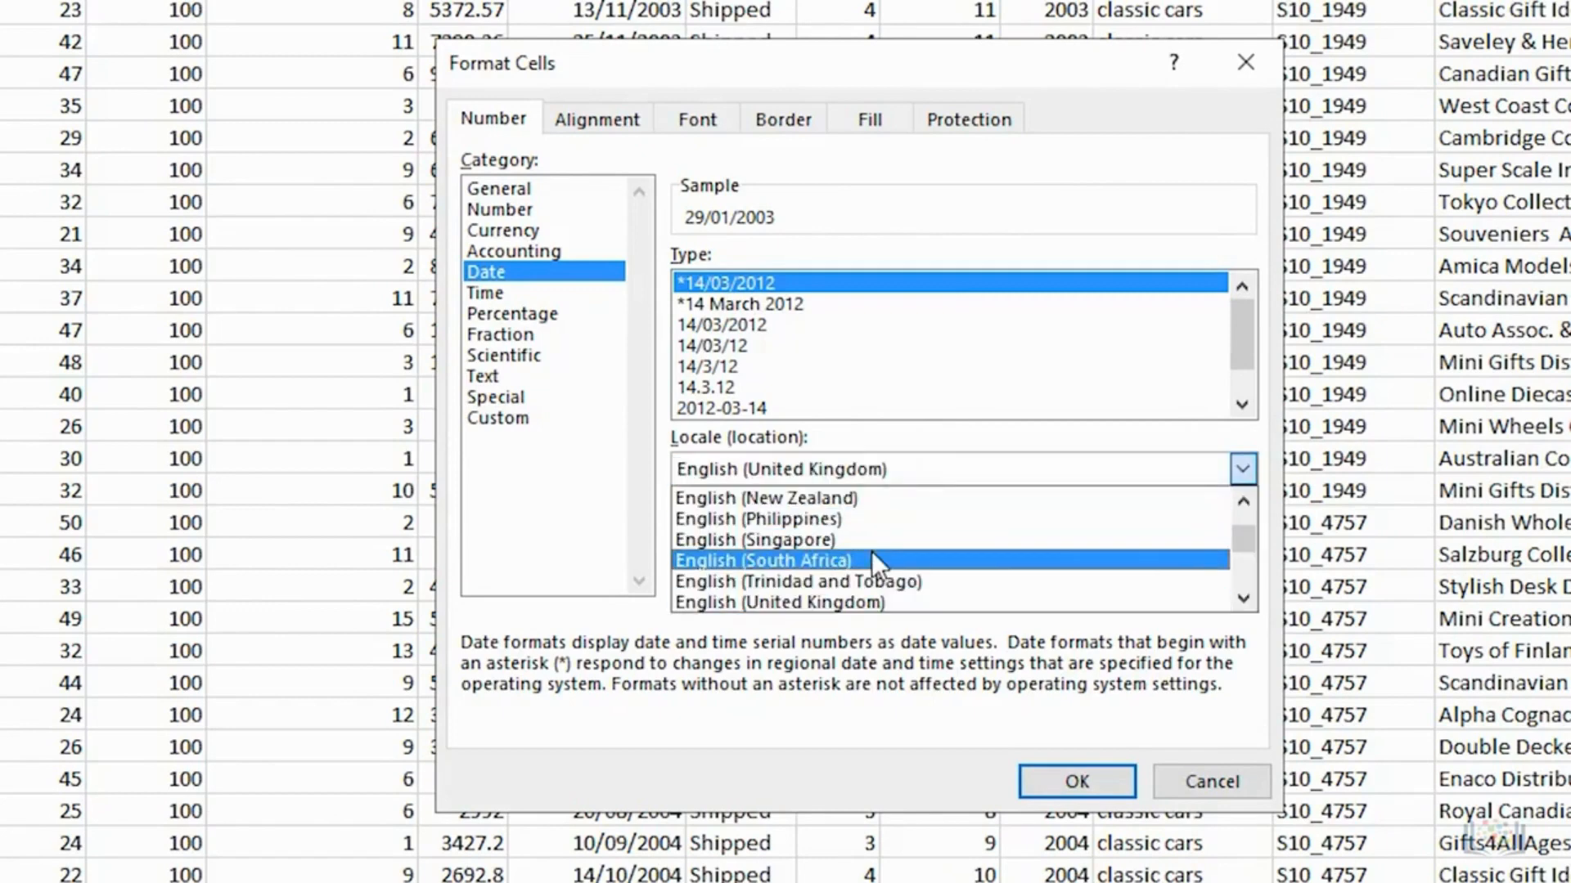
{"action": "left_click", "coordinate": [840, 602]}
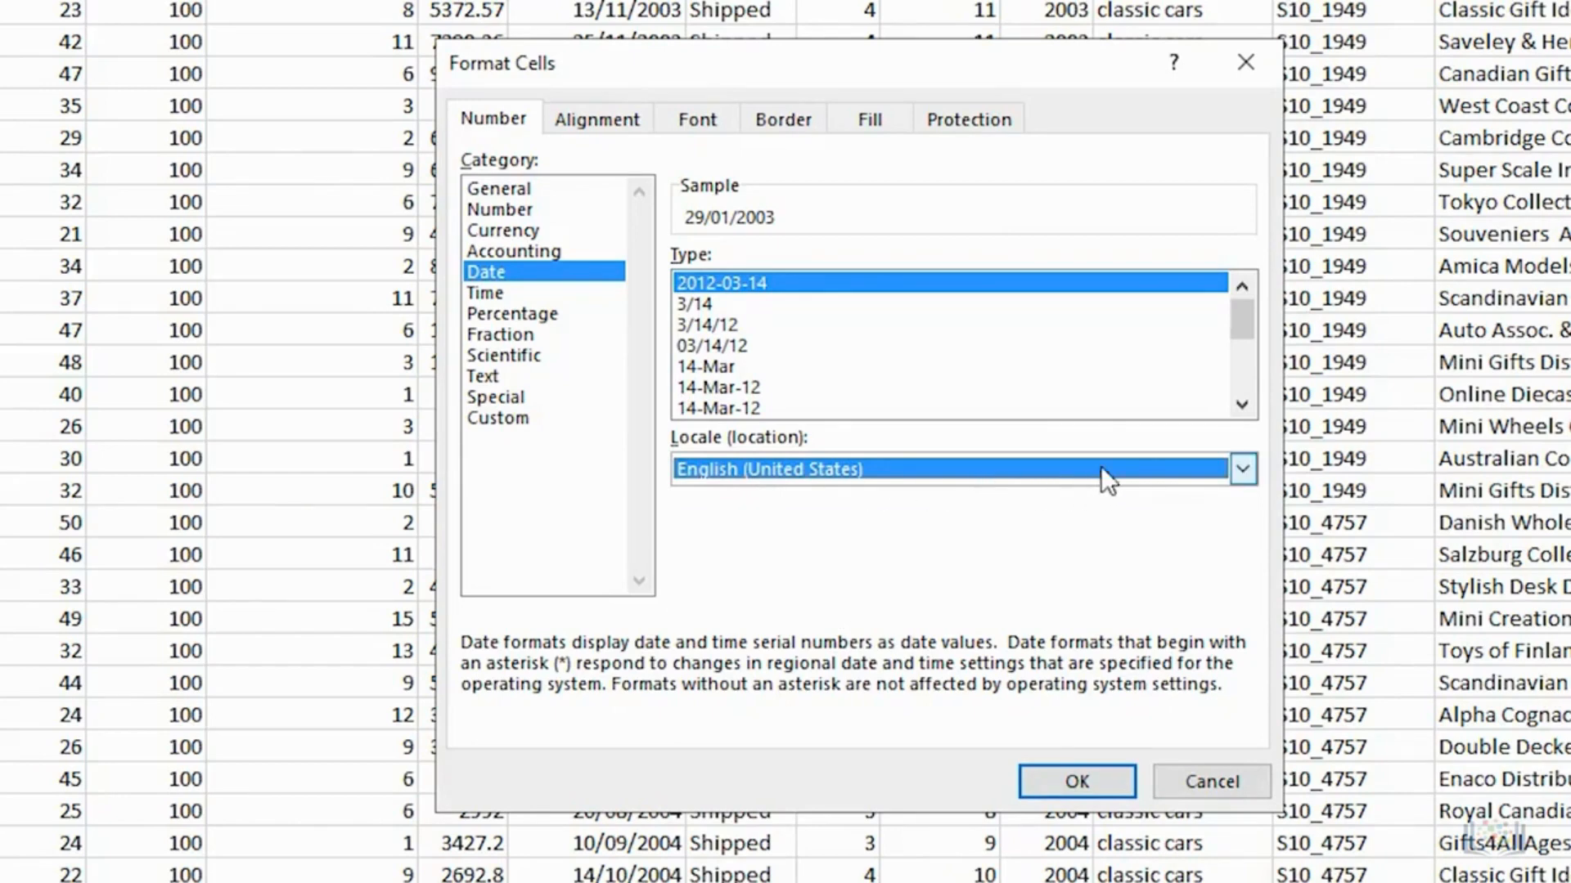
{"action": "left_click", "coordinate": [1240, 404]}
{"action": "left_click", "coordinate": [1240, 404]}
{"action": "left_click", "coordinate": [1240, 404]}
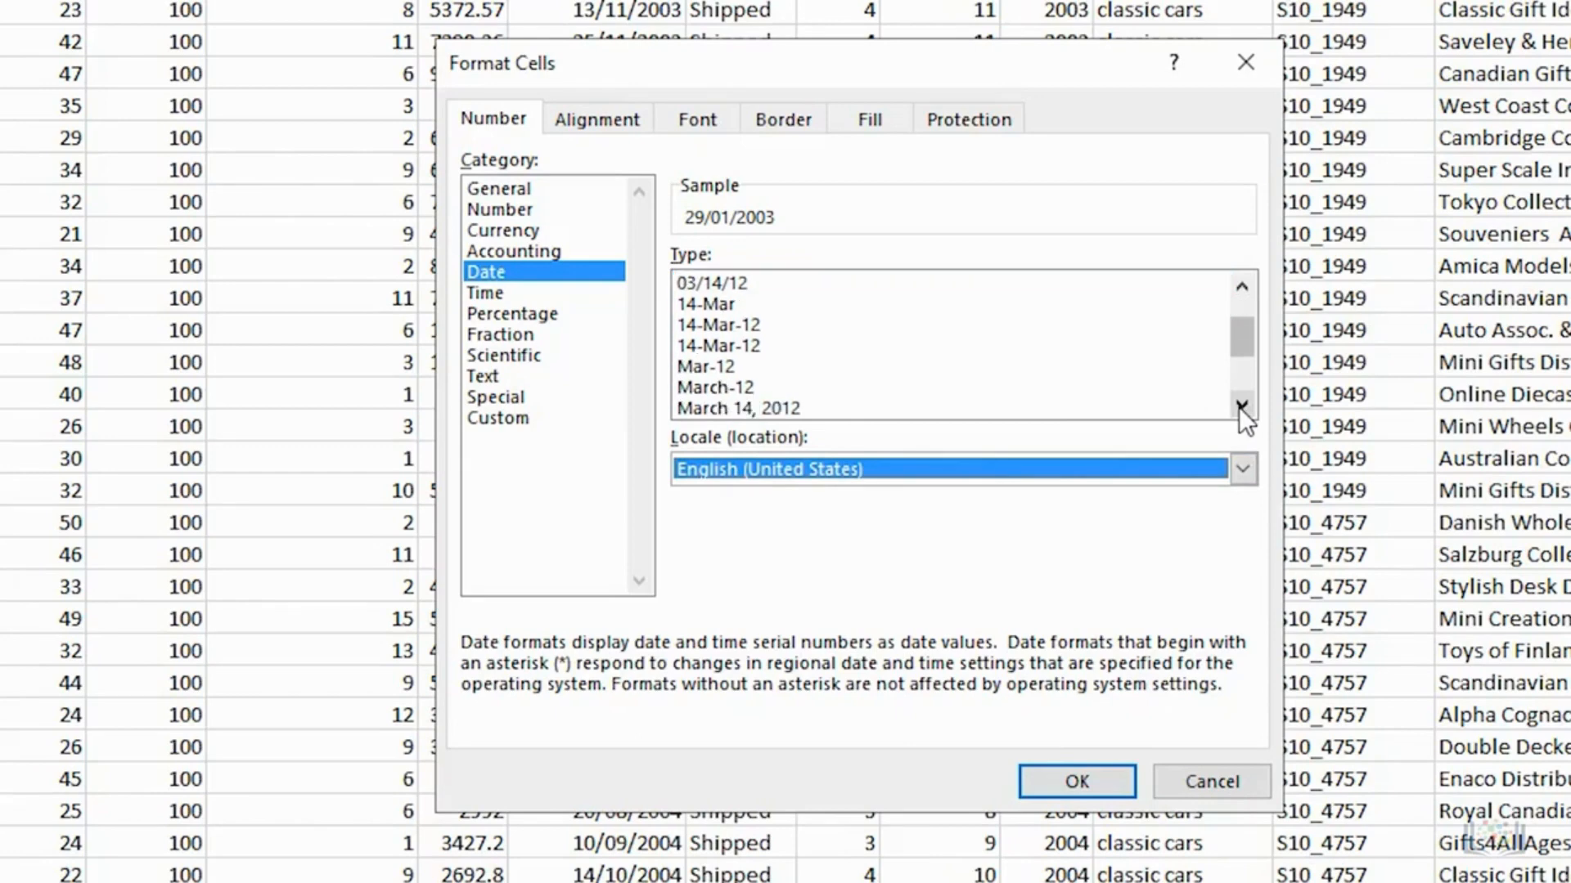
{"action": "left_click", "coordinate": [1219, 409]}
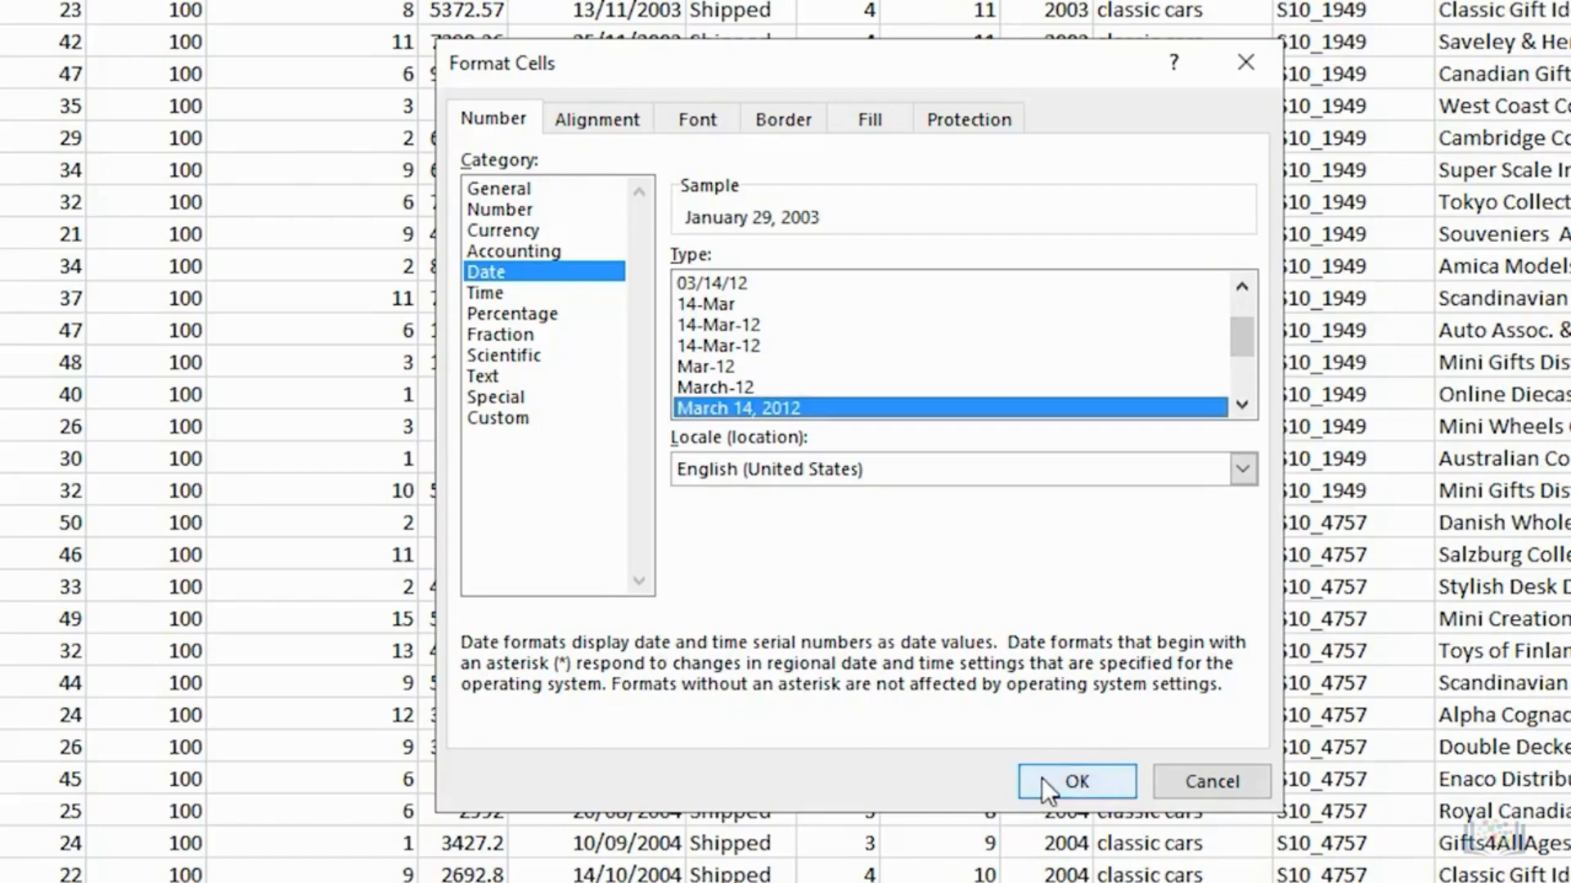
{"action": "left_click", "coordinate": [1043, 779]}
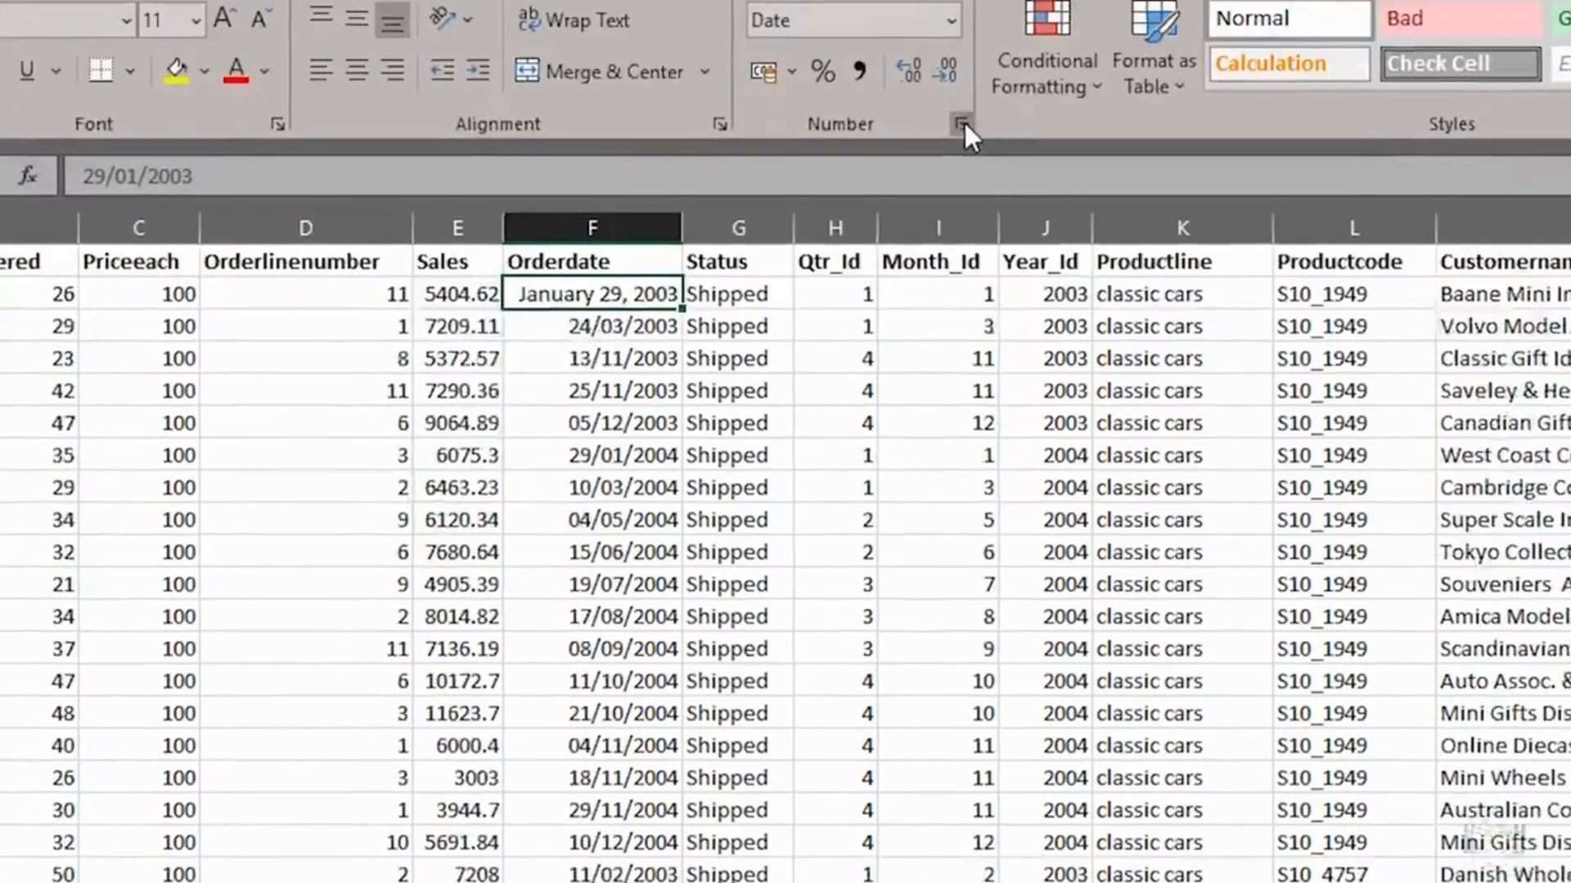
- Start a custom number format for cell F2 from the existing code [$-en-GB]dd mmmm yyyy
{"action": "left_click", "coordinate": [964, 188]}
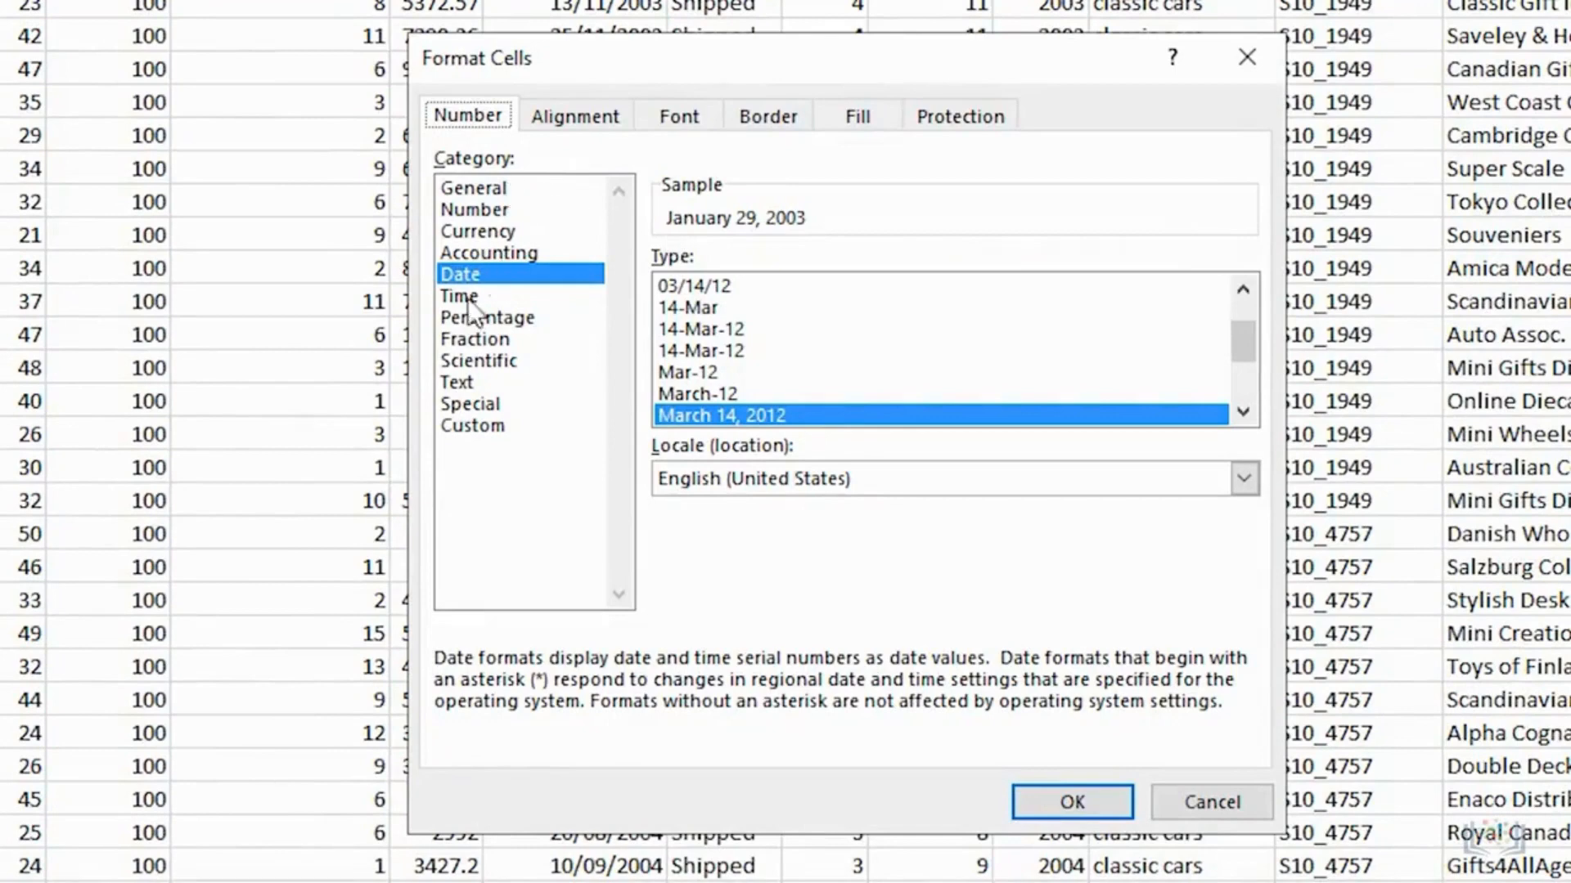
{"action": "left_click", "coordinate": [464, 425]}
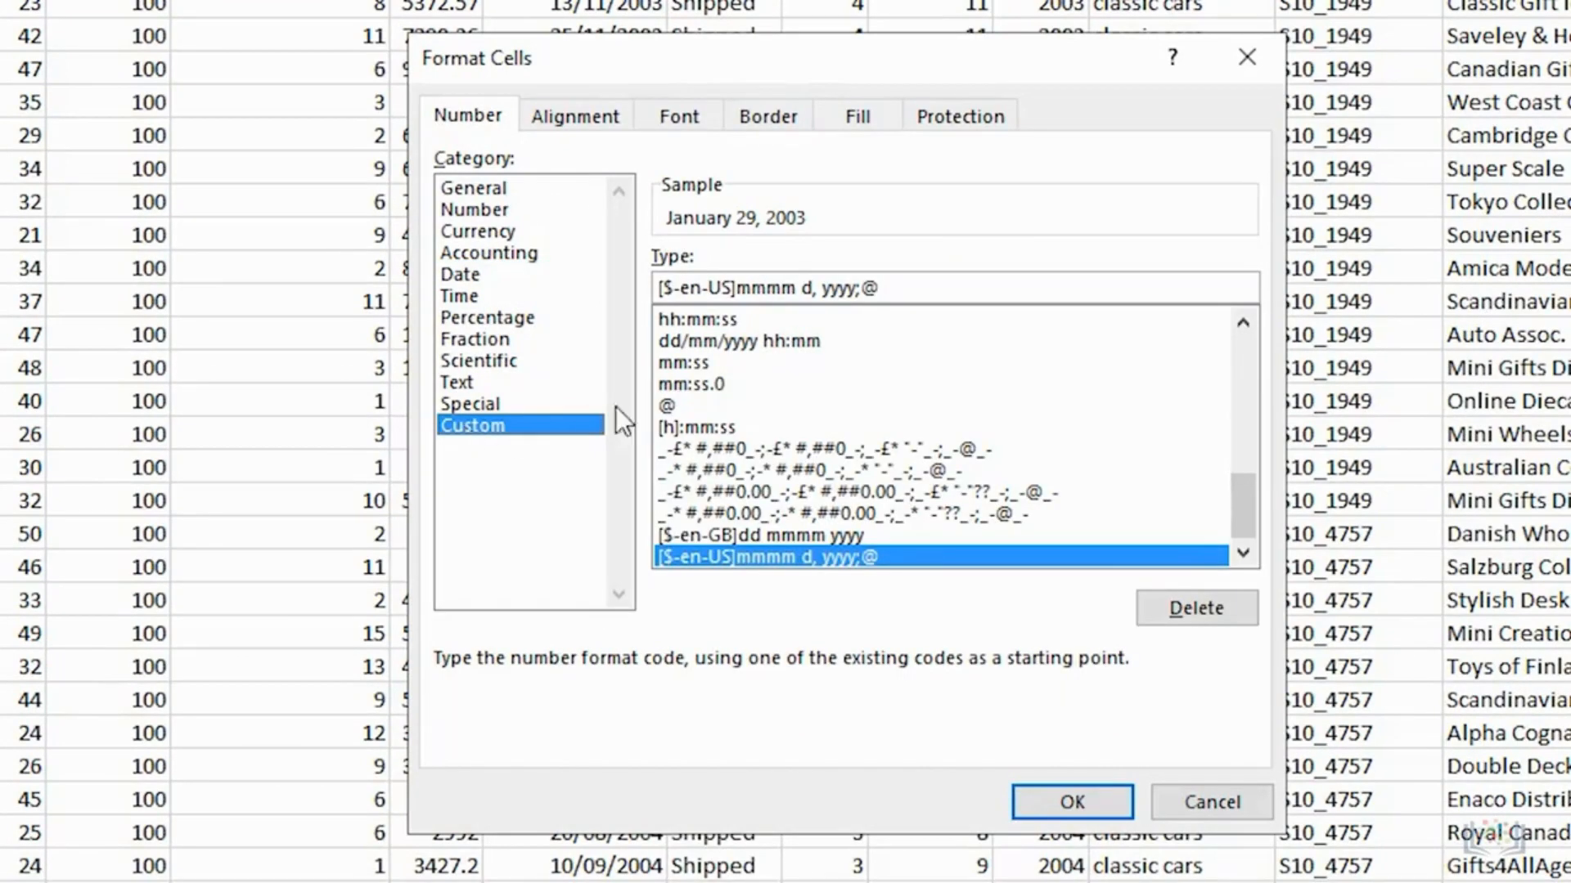
{"action": "left_click", "coordinate": [763, 536]}
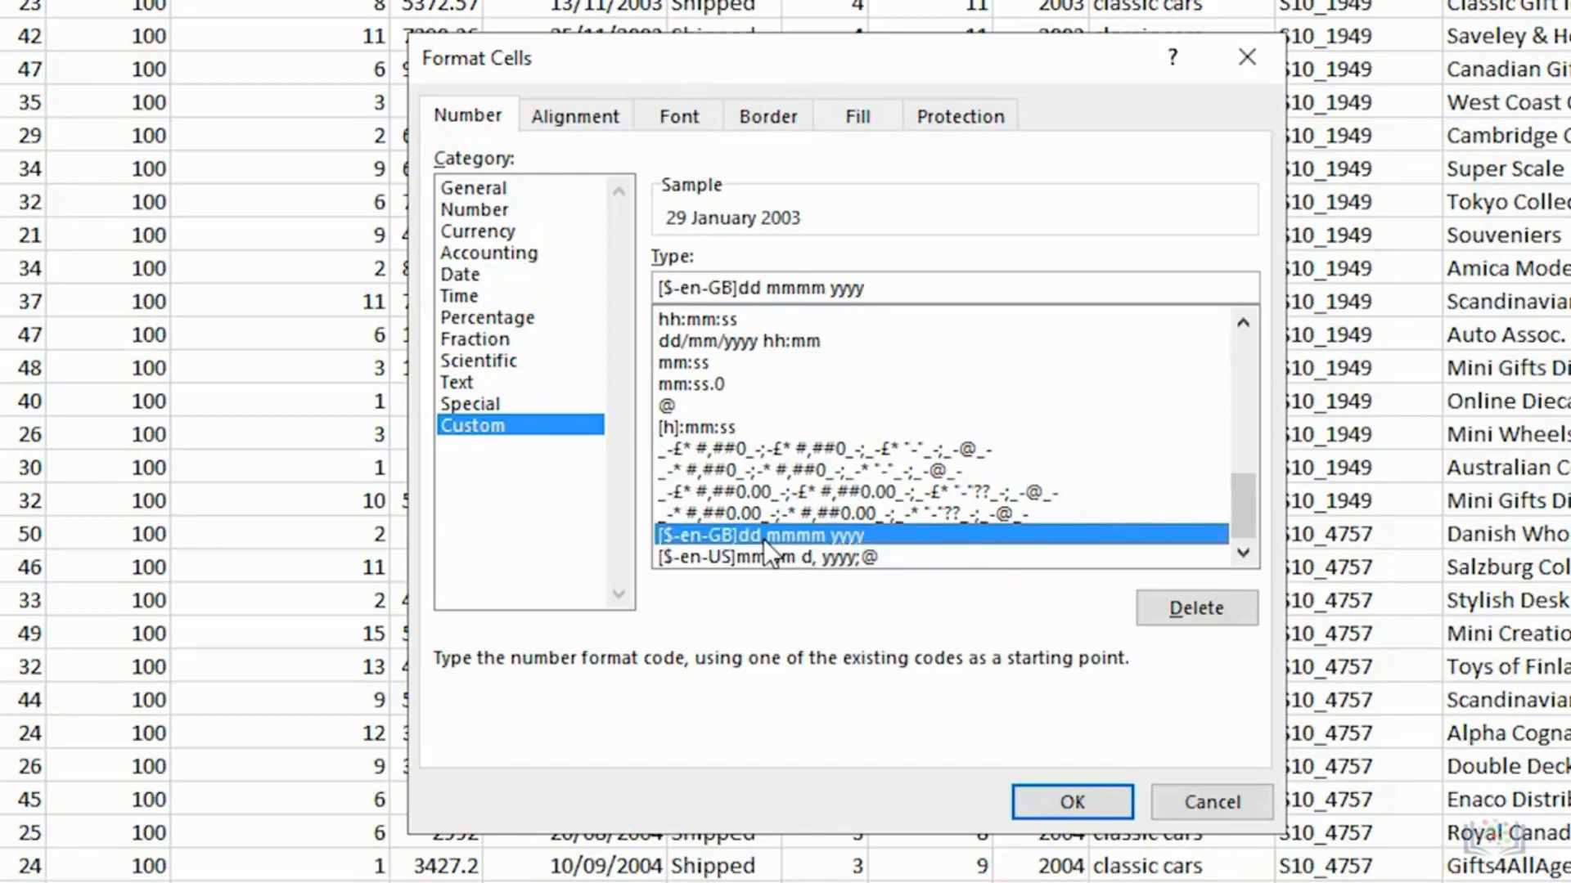
- Edit the date pattern in the custom format code to d-mmm-yyyy, keeping the locale prefix
{"action": "left_click", "coordinate": [776, 291]}
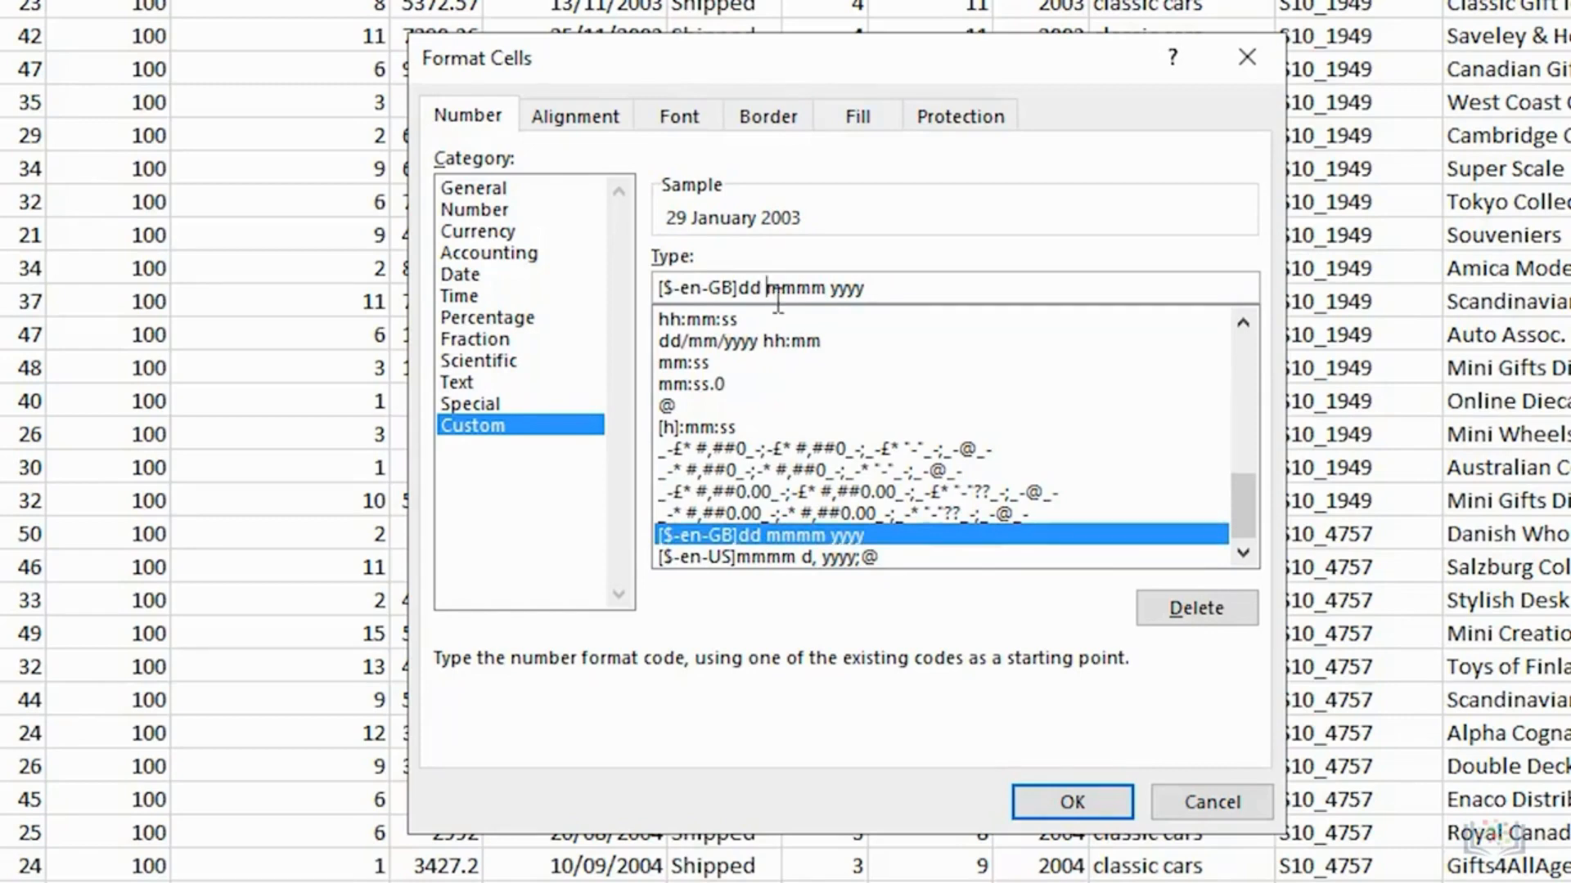
{"action": "key", "text": "Left"}
{"action": "key", "text": "Left"}
{"action": "key", "text": "Delete"}
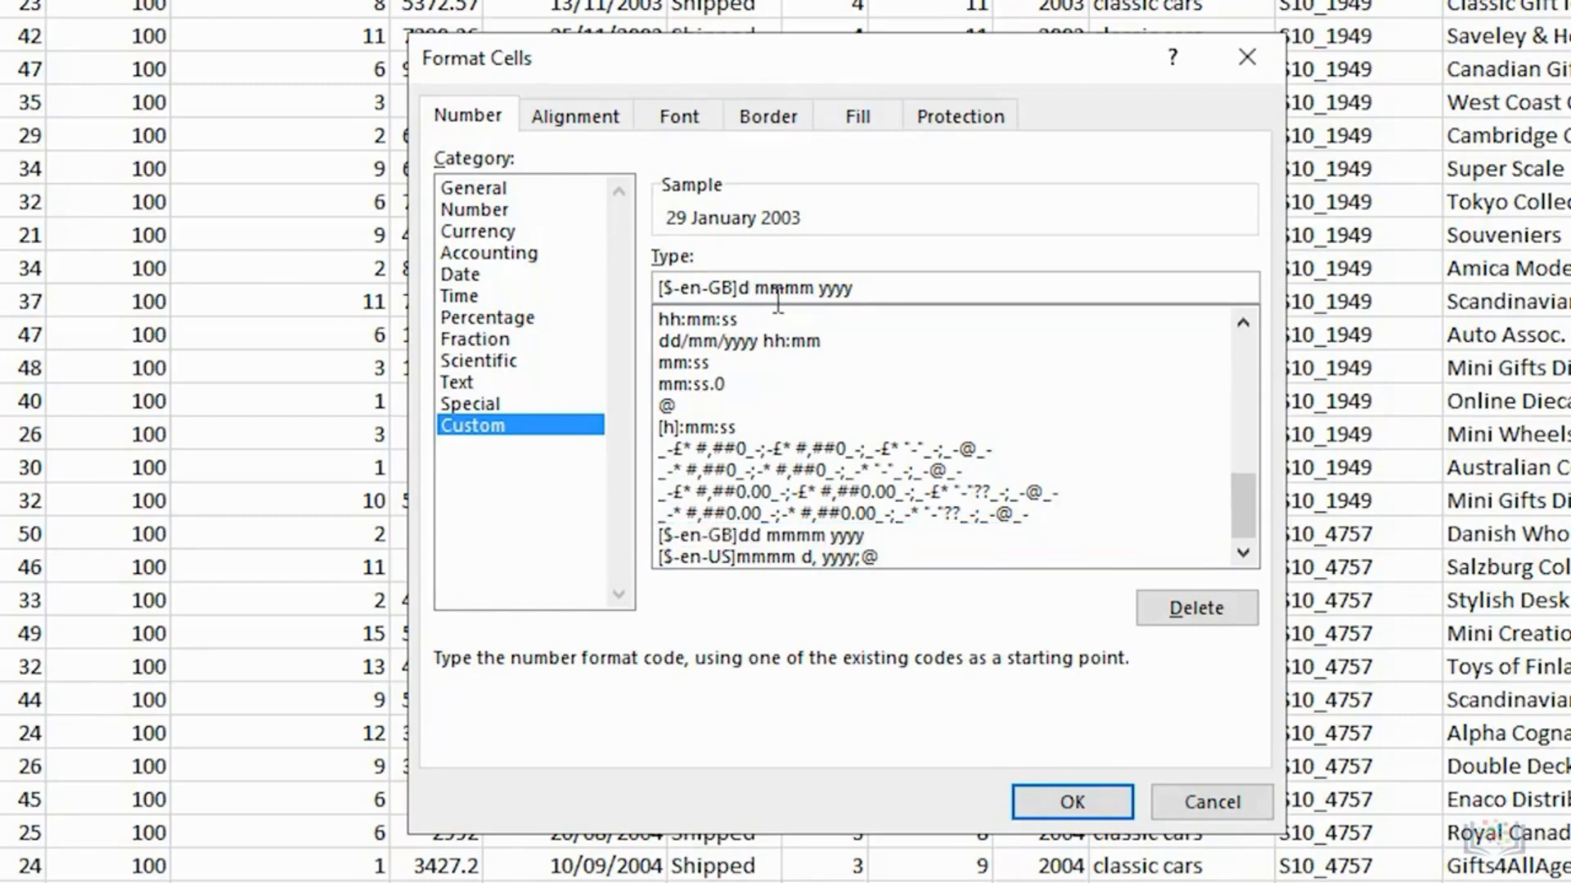
{"action": "key", "text": "Delete"}
{"action": "type", "text": "-"}
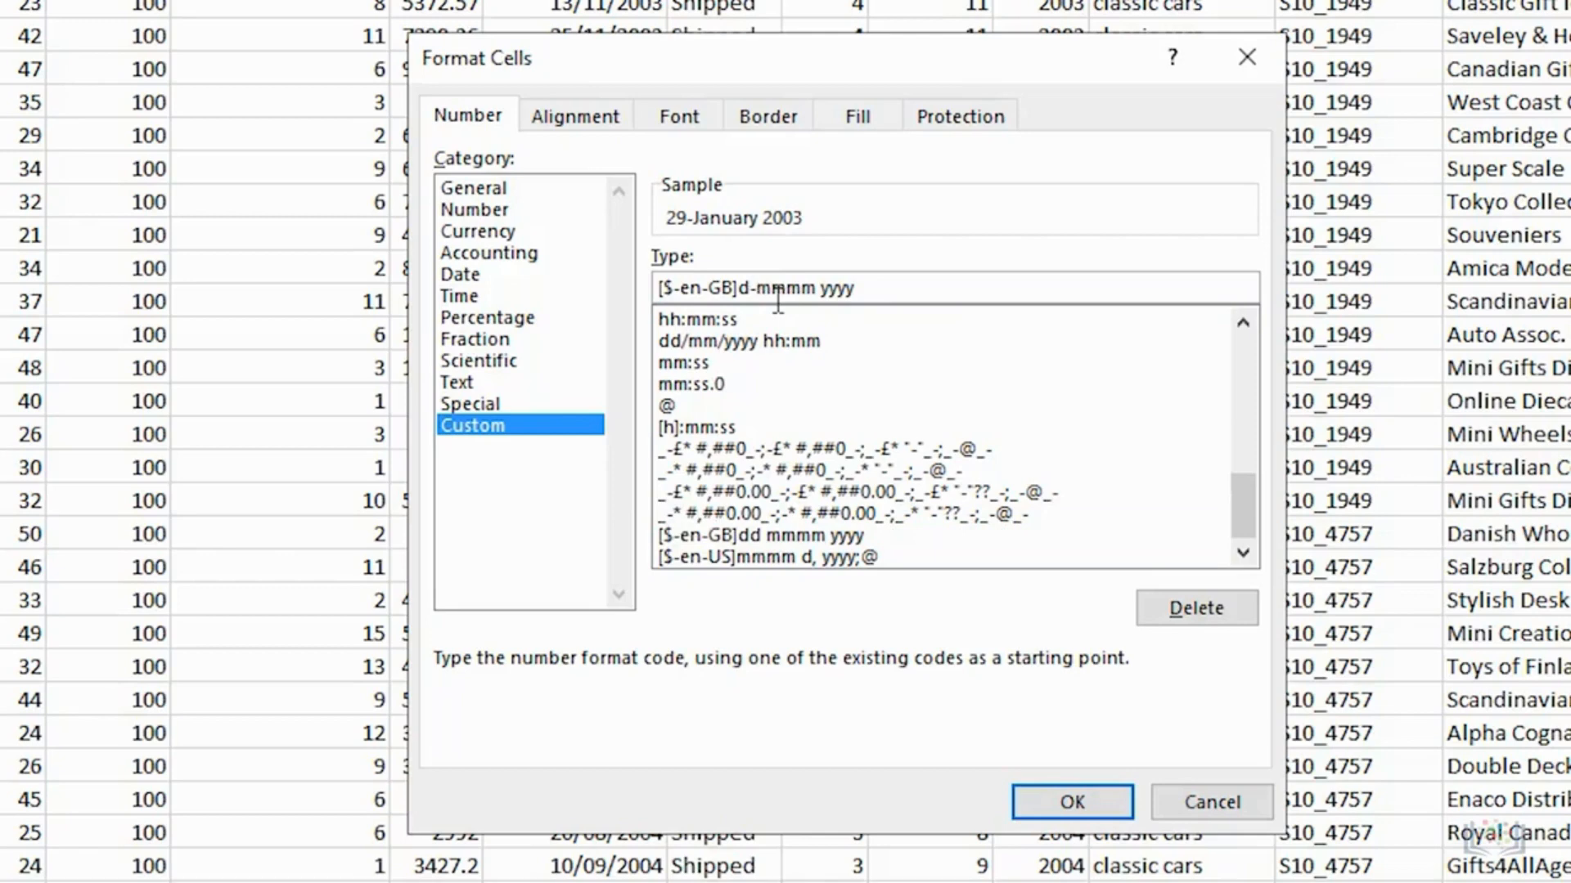
{"action": "key", "text": "Right"}
{"action": "key", "text": "Delete"}
{"action": "key", "text": "Right"}
{"action": "key", "text": "Right"}
{"action": "type", "text": "-"}
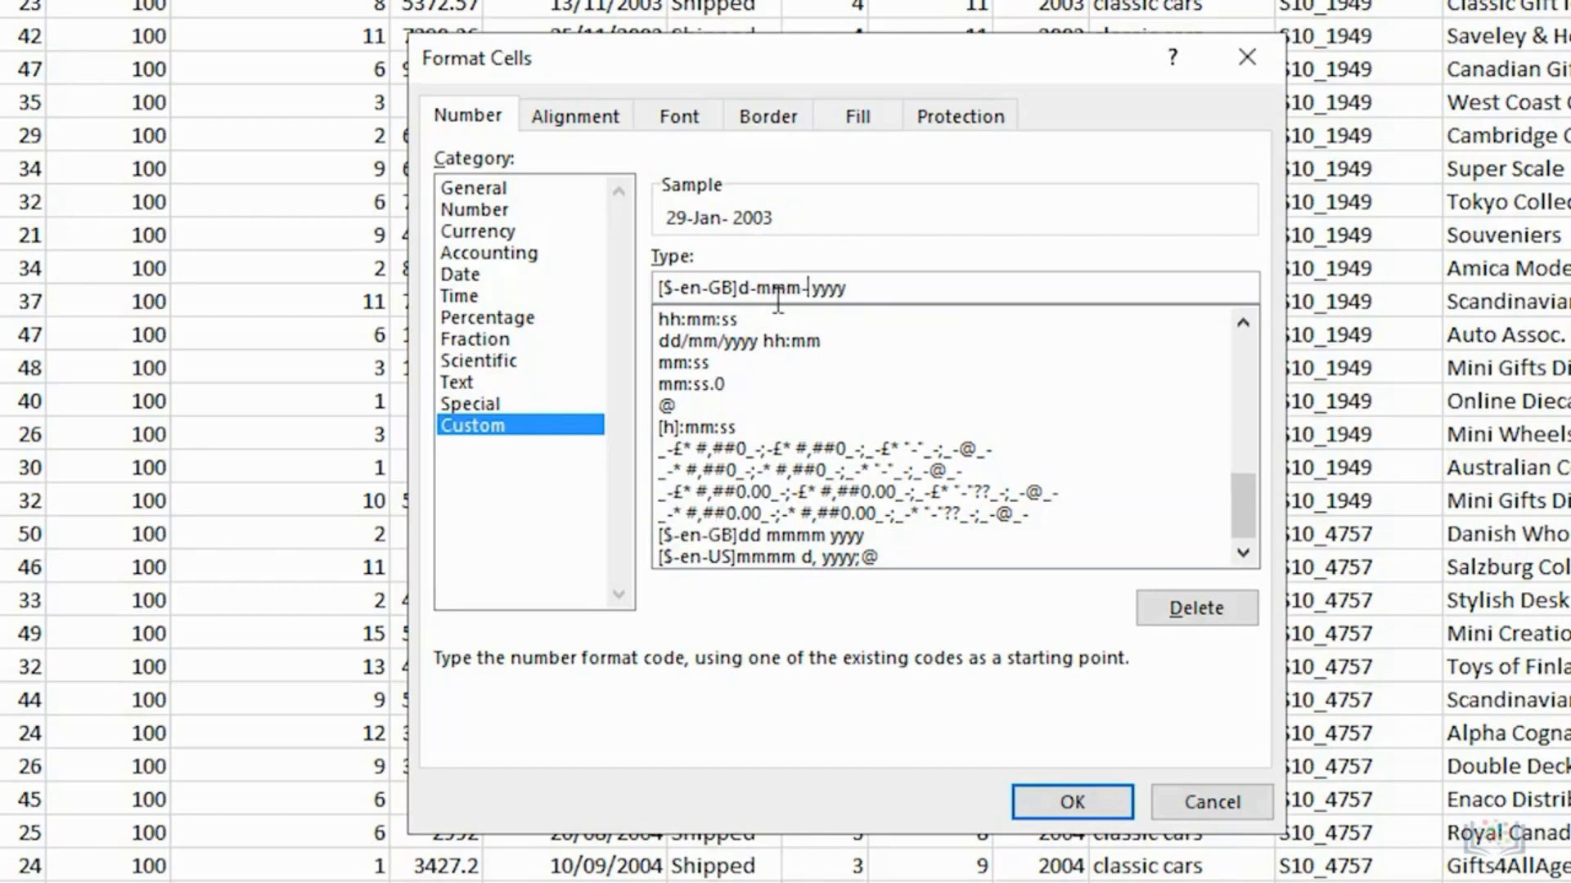
{"action": "key", "text": "Delete"}
- Change the locale in the custom code to en-US, giving [$-en-US]d-mmm-yyyy, and apply the format to cell F2
{"action": "left_click", "coordinate": [709, 288]}
{"action": "type", "text": "US"}
{"action": "key", "text": "Delete"}
{"action": "key", "text": "Delete"}
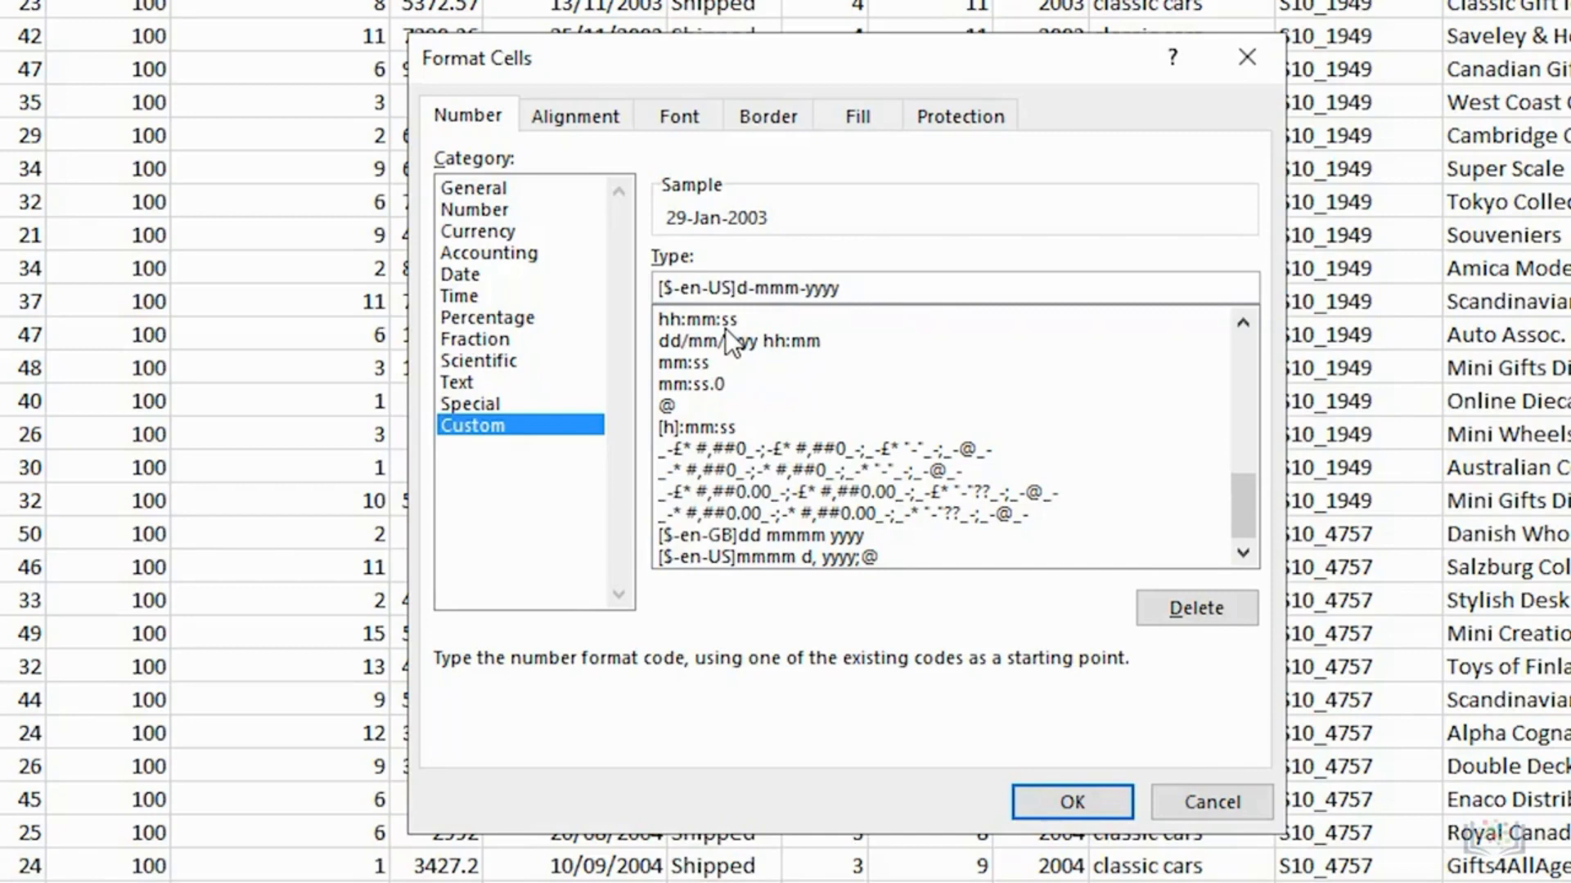
{"action": "left_click", "coordinate": [1046, 800]}
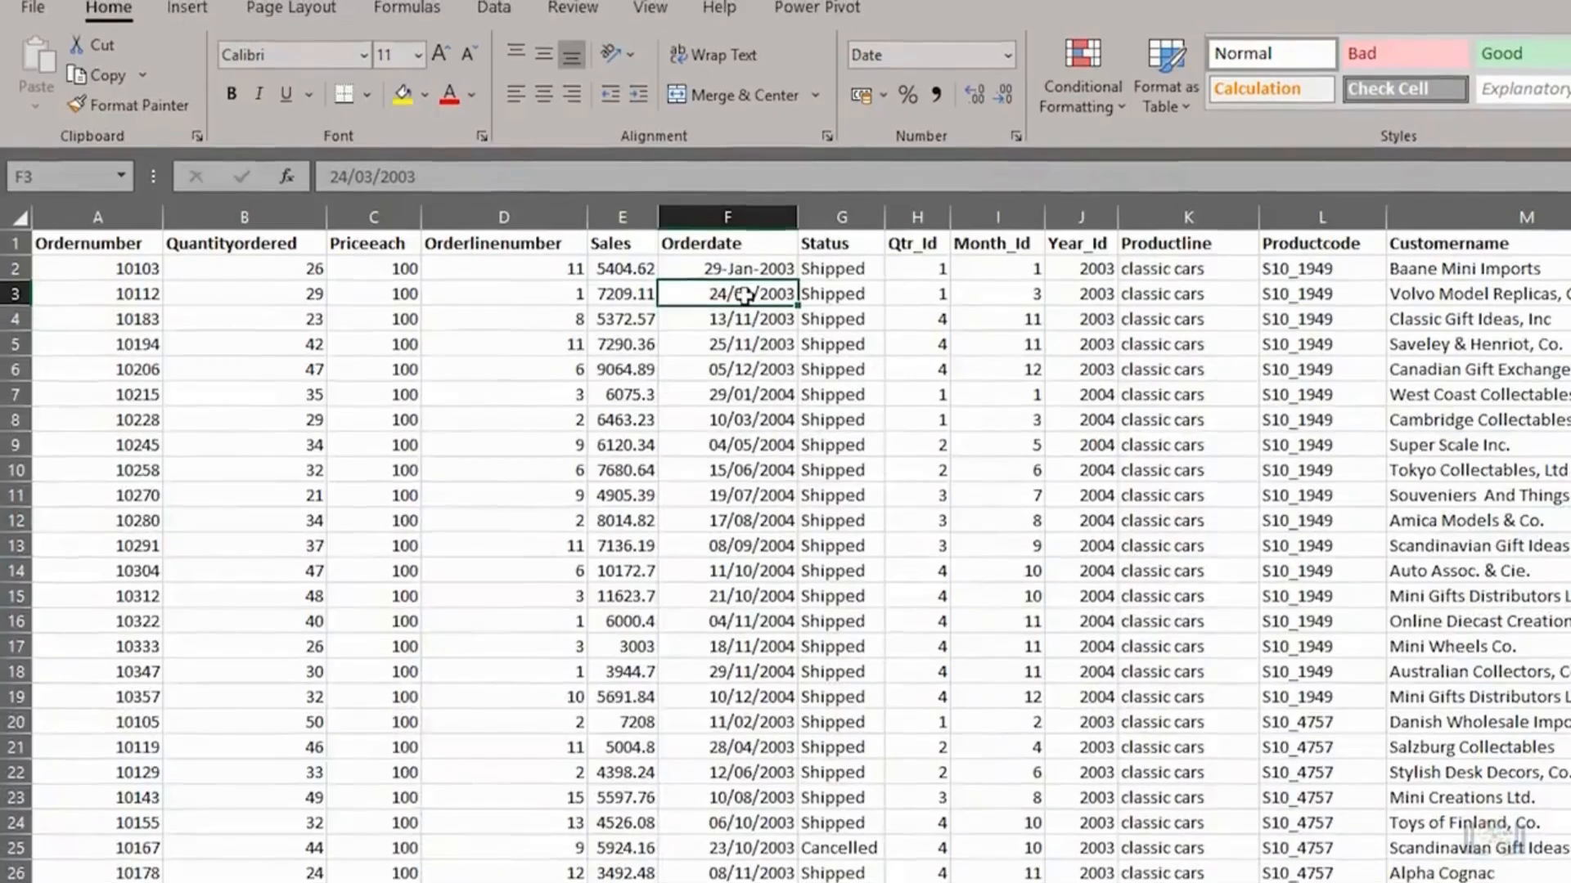
- Apply the existing custom format [$-en-US]d-mmm-yyyy to all remaining order dates from cell F3 down
{"action": "key", "text": "ctrl+shift+Down"}
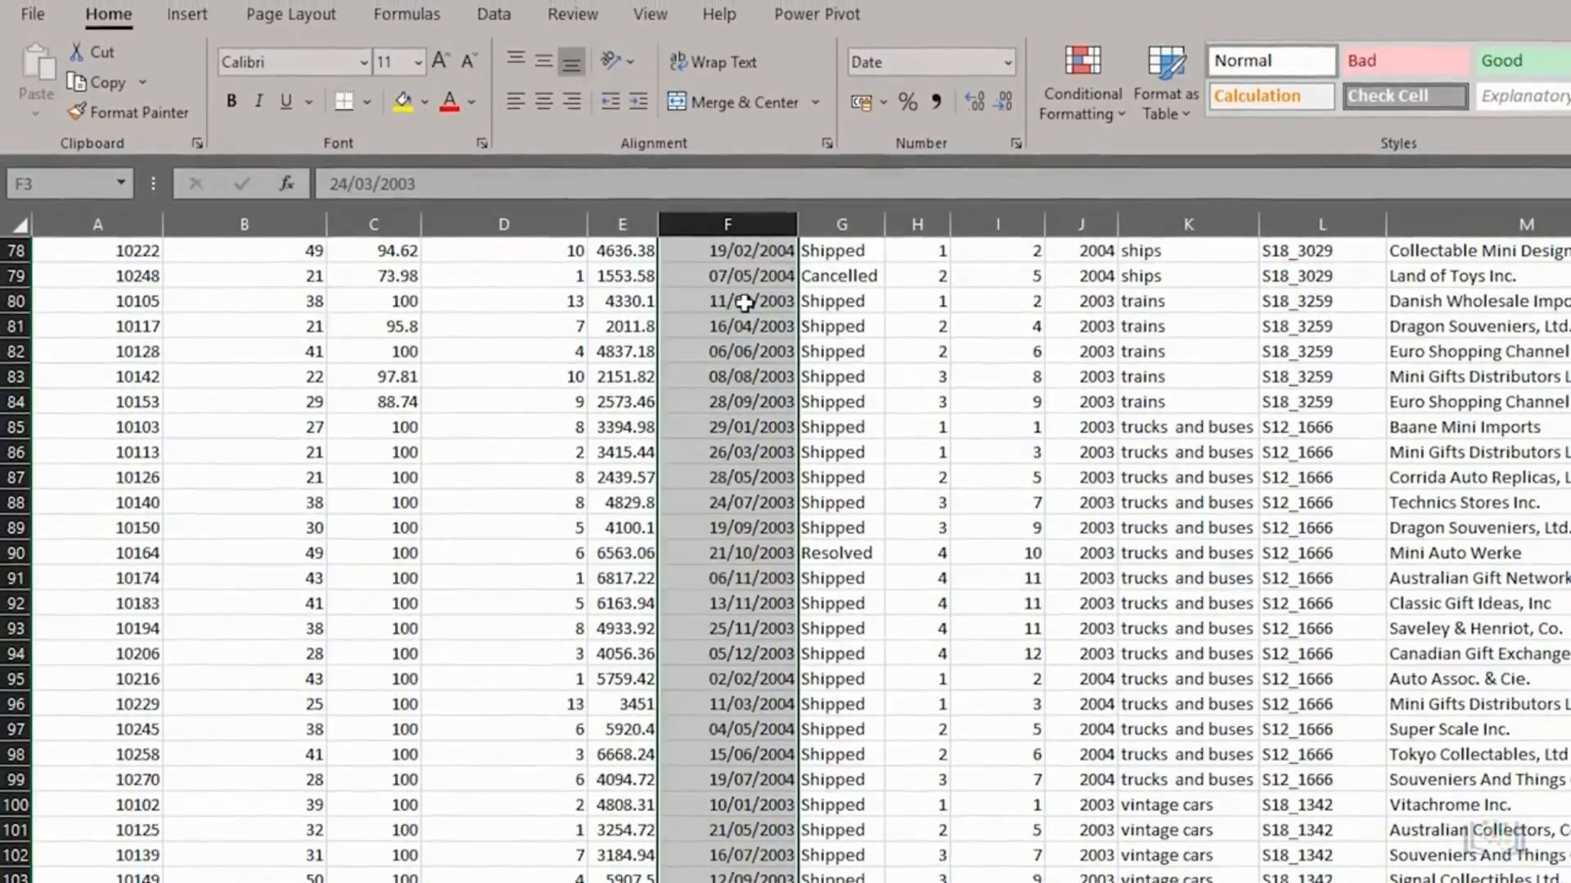
{"action": "left_click", "coordinate": [1016, 144]}
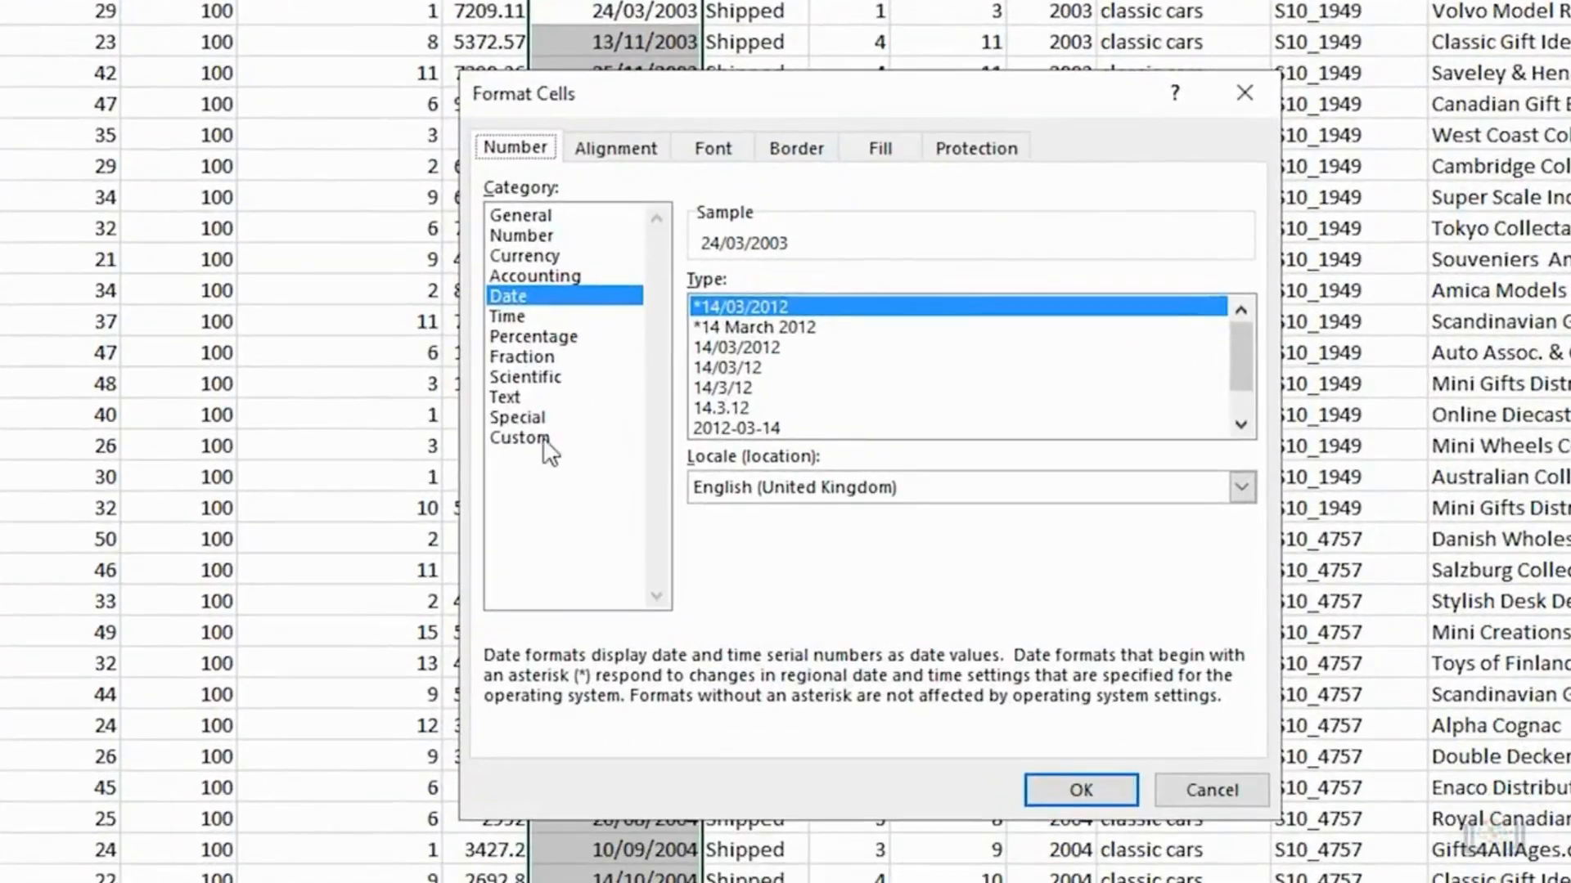
{"action": "left_click", "coordinate": [540, 441]}
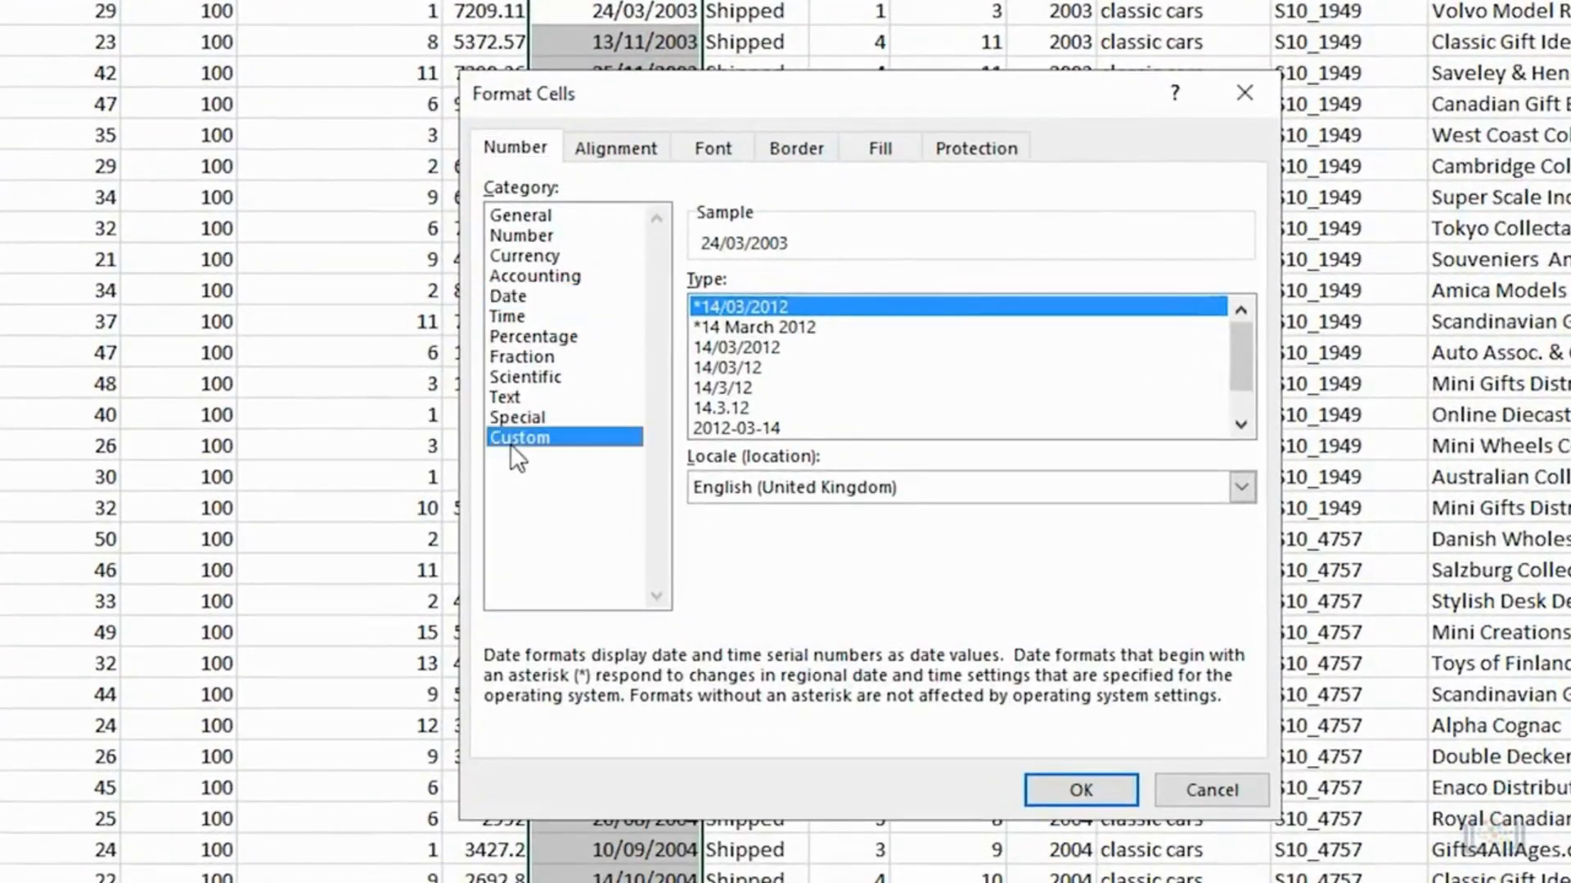
{"action": "left_click_drag", "start_coordinate": [1255, 442], "coordinate": [1241, 550]}
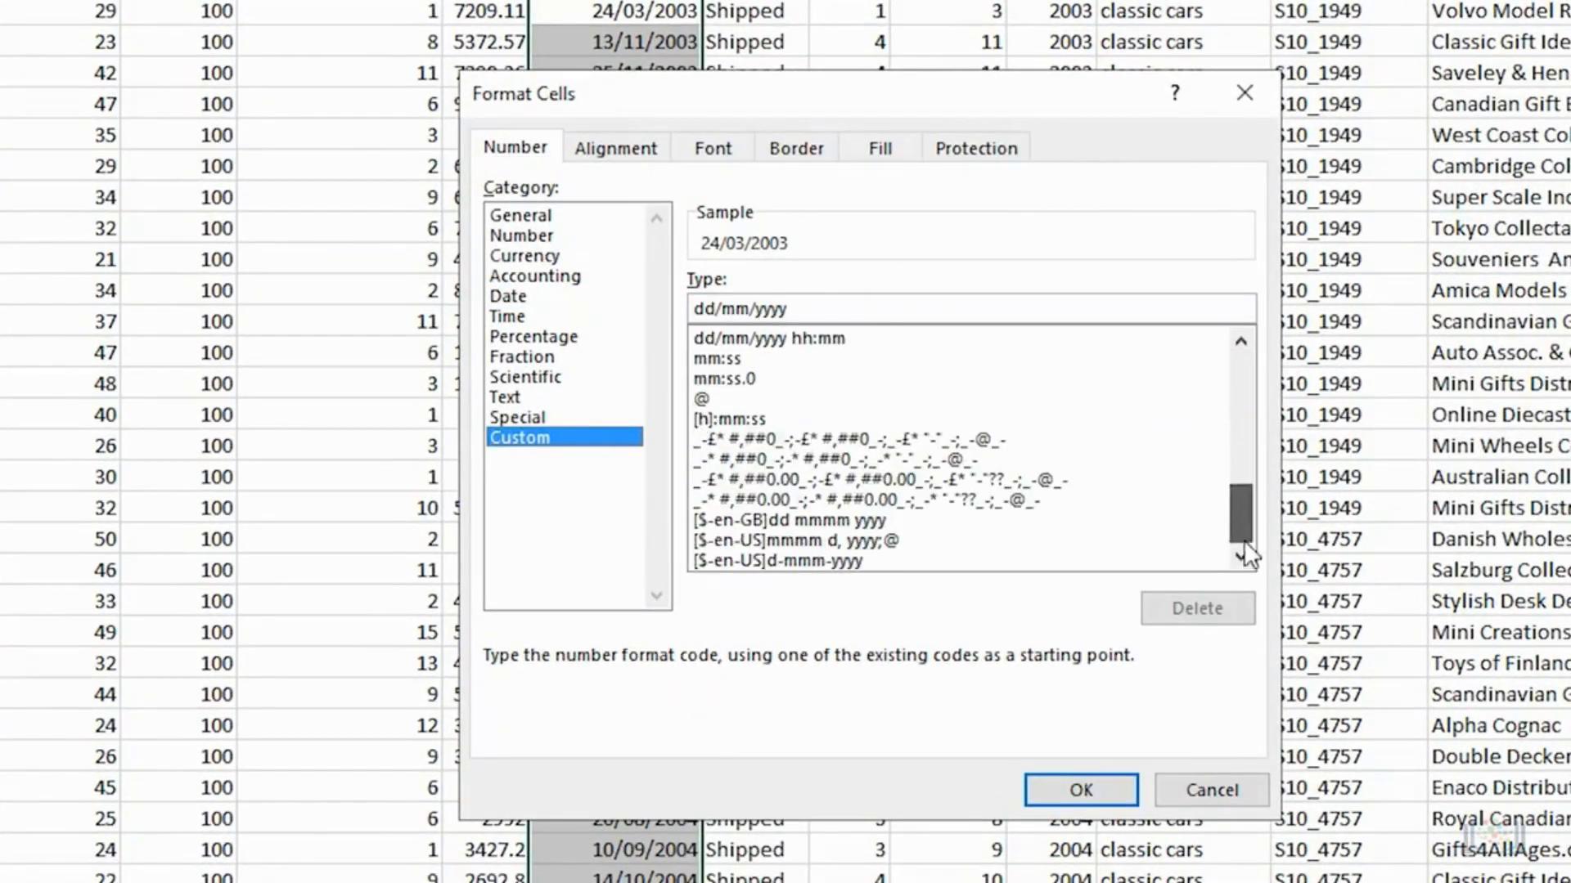
{"action": "left_click", "coordinate": [794, 568]}
{"action": "left_click", "coordinate": [1055, 787]}
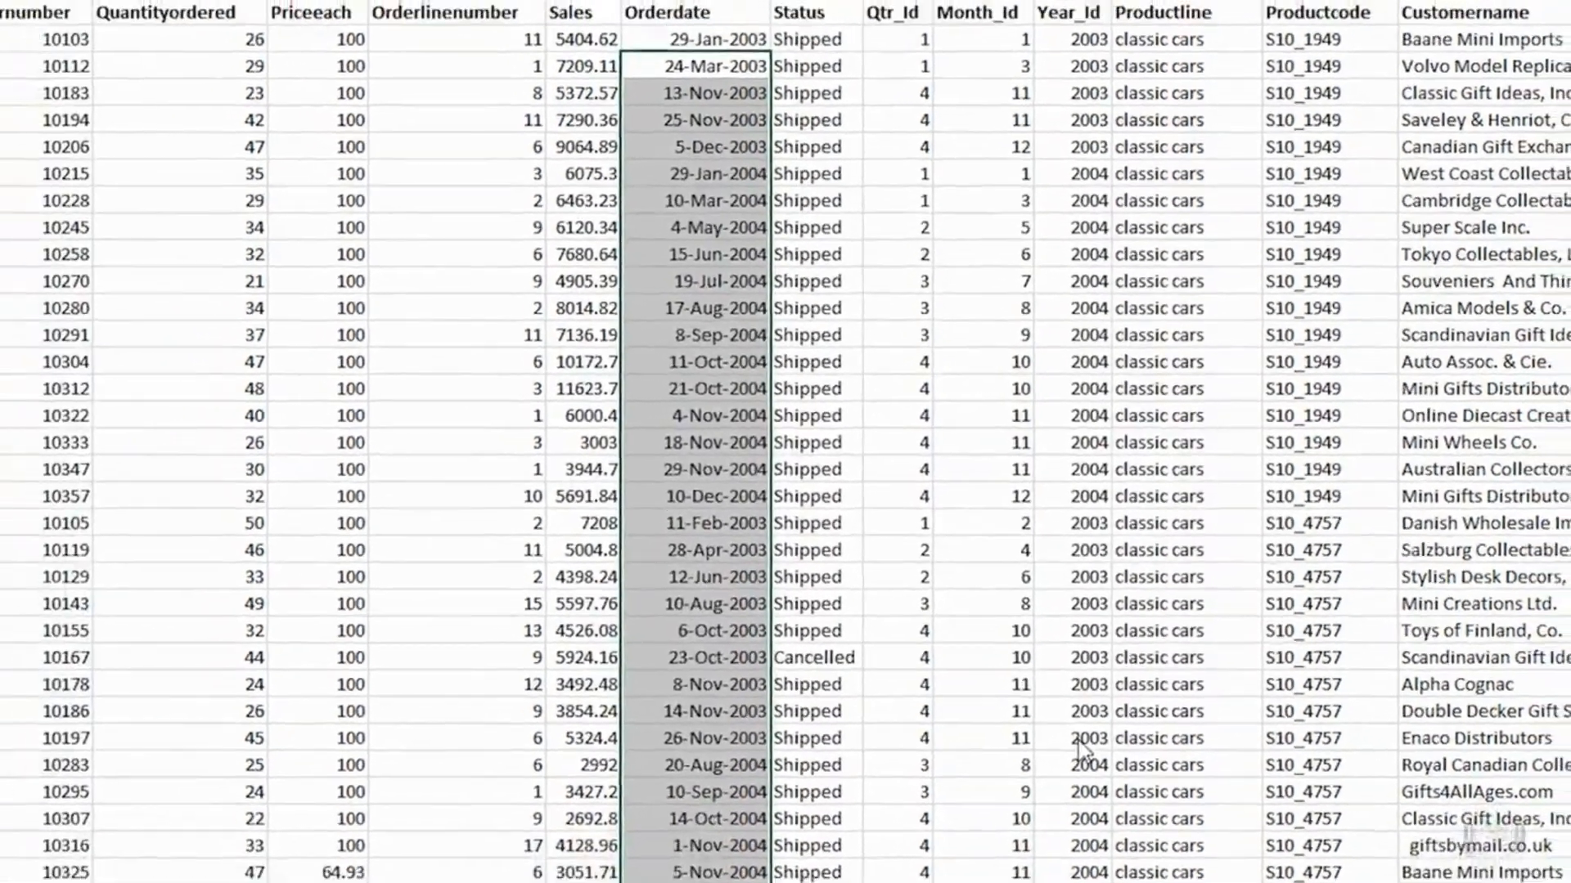
- Examine the customer names down the Customername column for extra leading, trailing or in-between spaces
{"action": "left_click", "coordinate": [131, 63]}
{"action": "key", "text": "Right"}
{"action": "key", "text": "Right"}
{"action": "key", "text": "Right"}
{"action": "key", "text": "Right"}
{"action": "key", "text": "Right"}
{"action": "key", "text": "Right"}
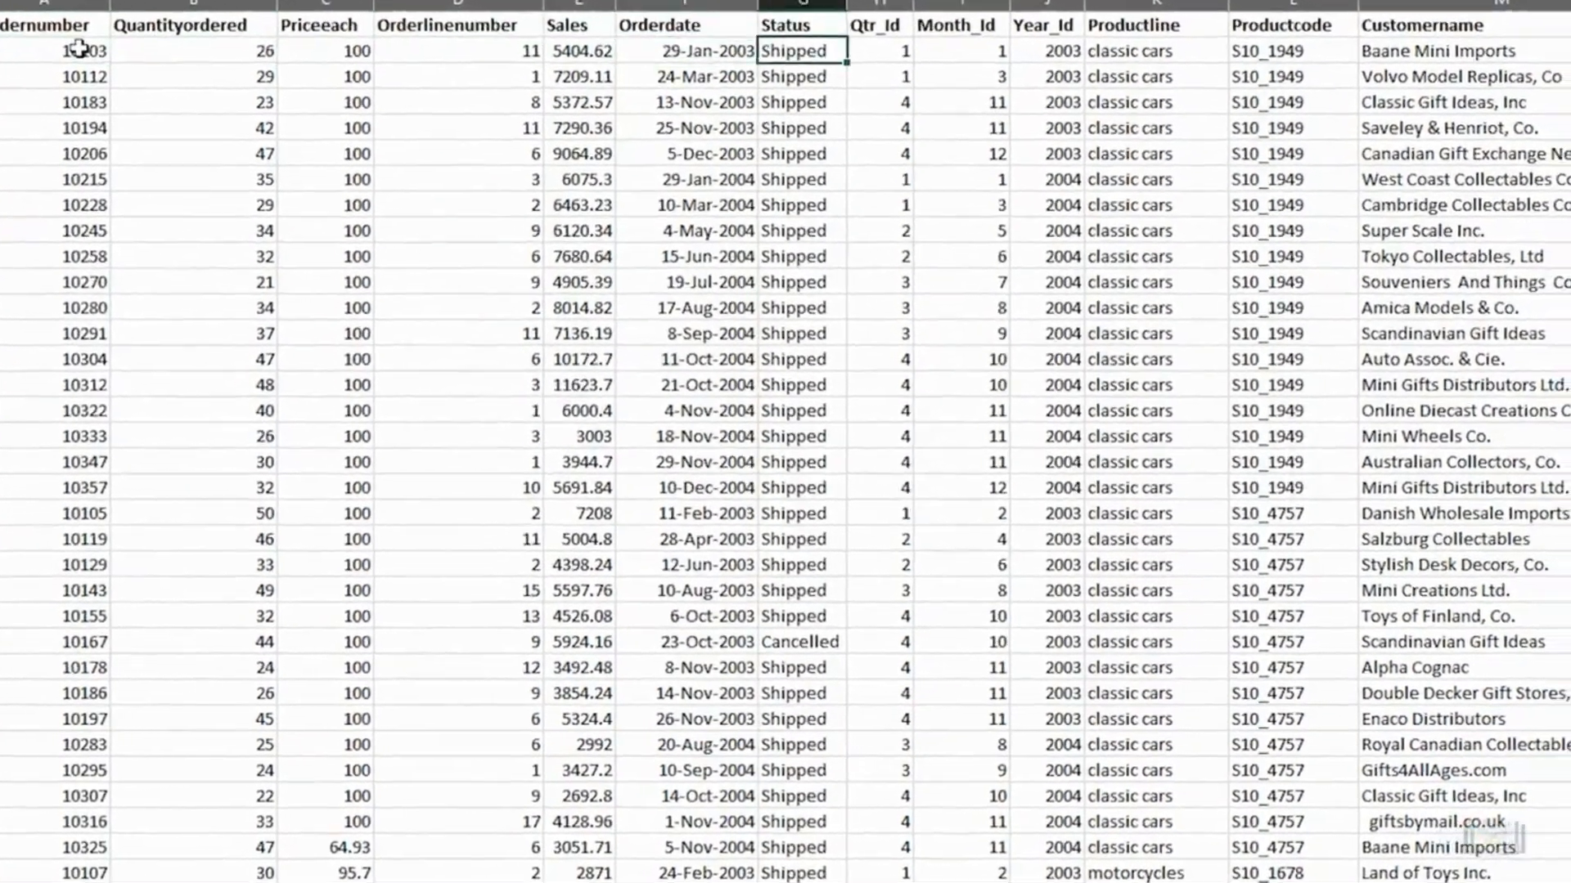
{"action": "key", "text": "Right"}
{"action": "key", "text": "Right"}
{"action": "key", "text": "Right"}
{"action": "key", "text": "Right"}
{"action": "key", "text": "Right"}
{"action": "key", "text": "Right"}
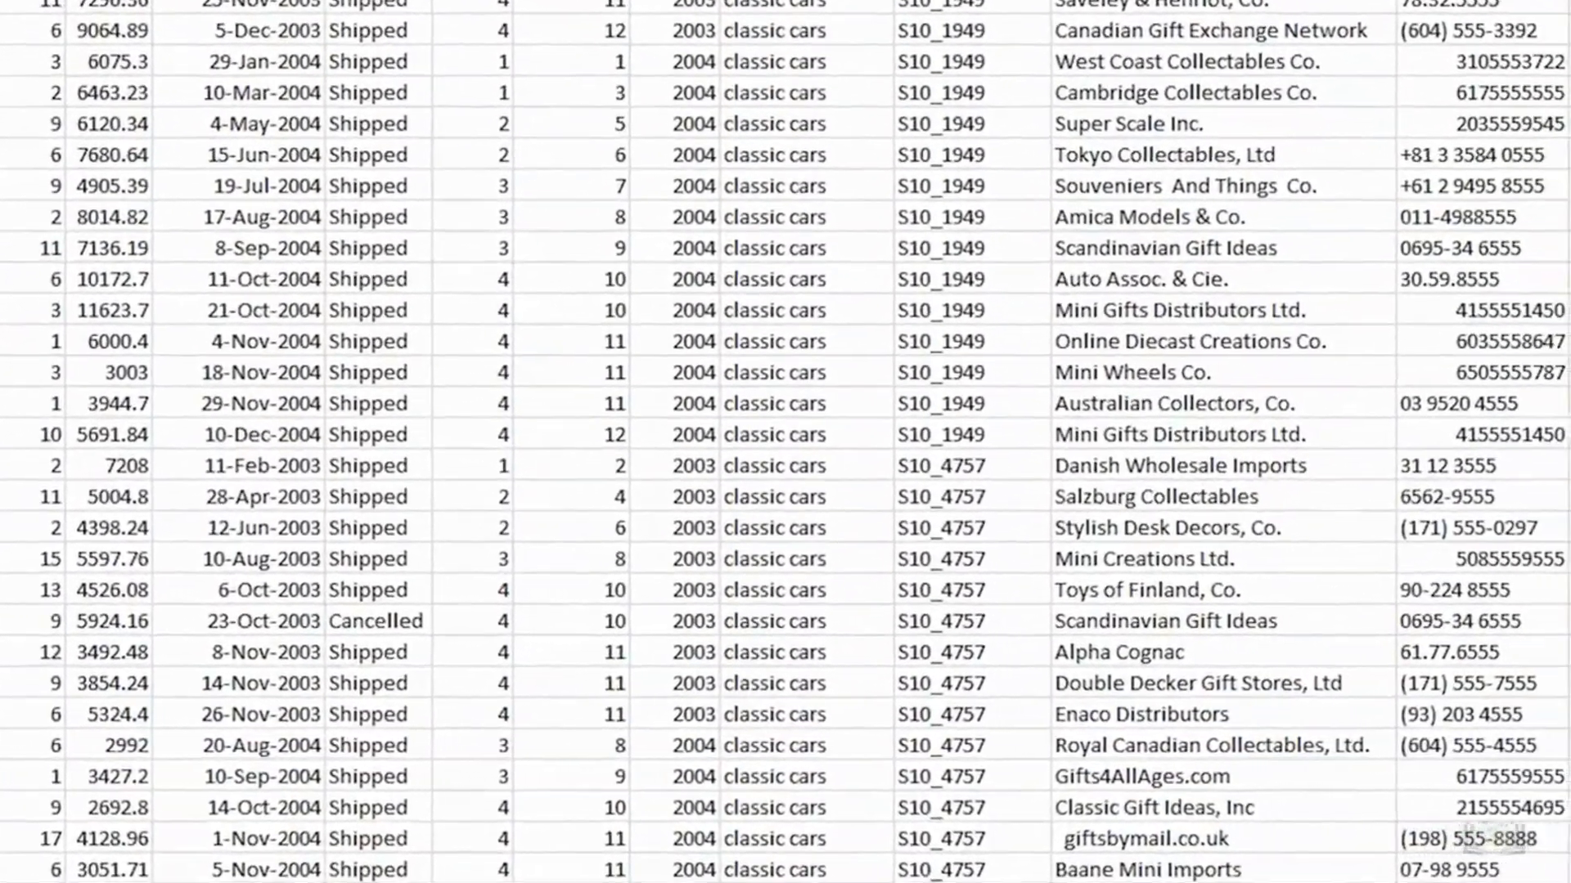
{"action": "key", "text": "Down"}
{"action": "key", "text": "Down"}
{"action": "key", "text": "Down"}
{"action": "key", "text": "Down"}
{"action": "key", "text": "Down"}
{"action": "key", "text": "Down"}
{"action": "key", "text": "Down"}
{"action": "key", "text": "Down"}
{"action": "key", "text": "Down"}
{"action": "key", "text": "Down"}
{"action": "key", "text": "Down"}
{"action": "key", "text": "Down"}
{"action": "key", "text": "Down"}
{"action": "key", "text": "Down"}
{"action": "key", "text": "Down"}
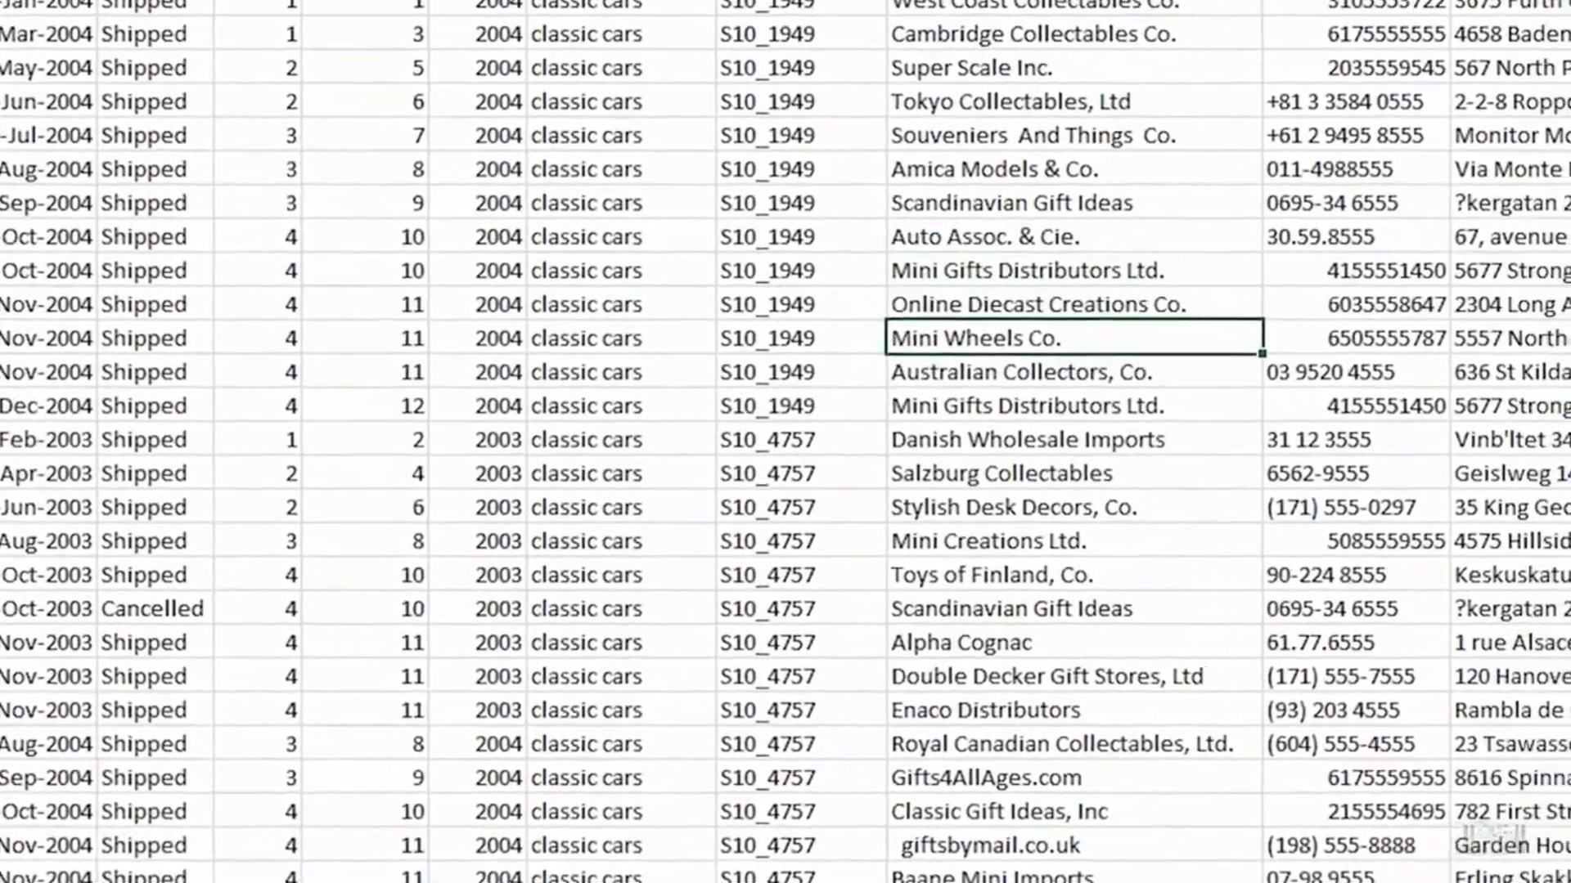
{"action": "key", "text": "Down"}
{"action": "key", "text": "Down"}
{"action": "key", "text": "Down"}
{"action": "key", "text": "Down"}
{"action": "key", "text": "Down"}
{"action": "key", "text": "Down"}
{"action": "key", "text": "Down"}
{"action": "key", "text": "Down"}
{"action": "key", "text": "Down"}
{"action": "key", "text": "Down"}
{"action": "key", "text": "Down"}
{"action": "key", "text": "Down"}
{"action": "key", "text": "Down"}
{"action": "key", "text": "Down"}
{"action": "key", "text": "Down"}
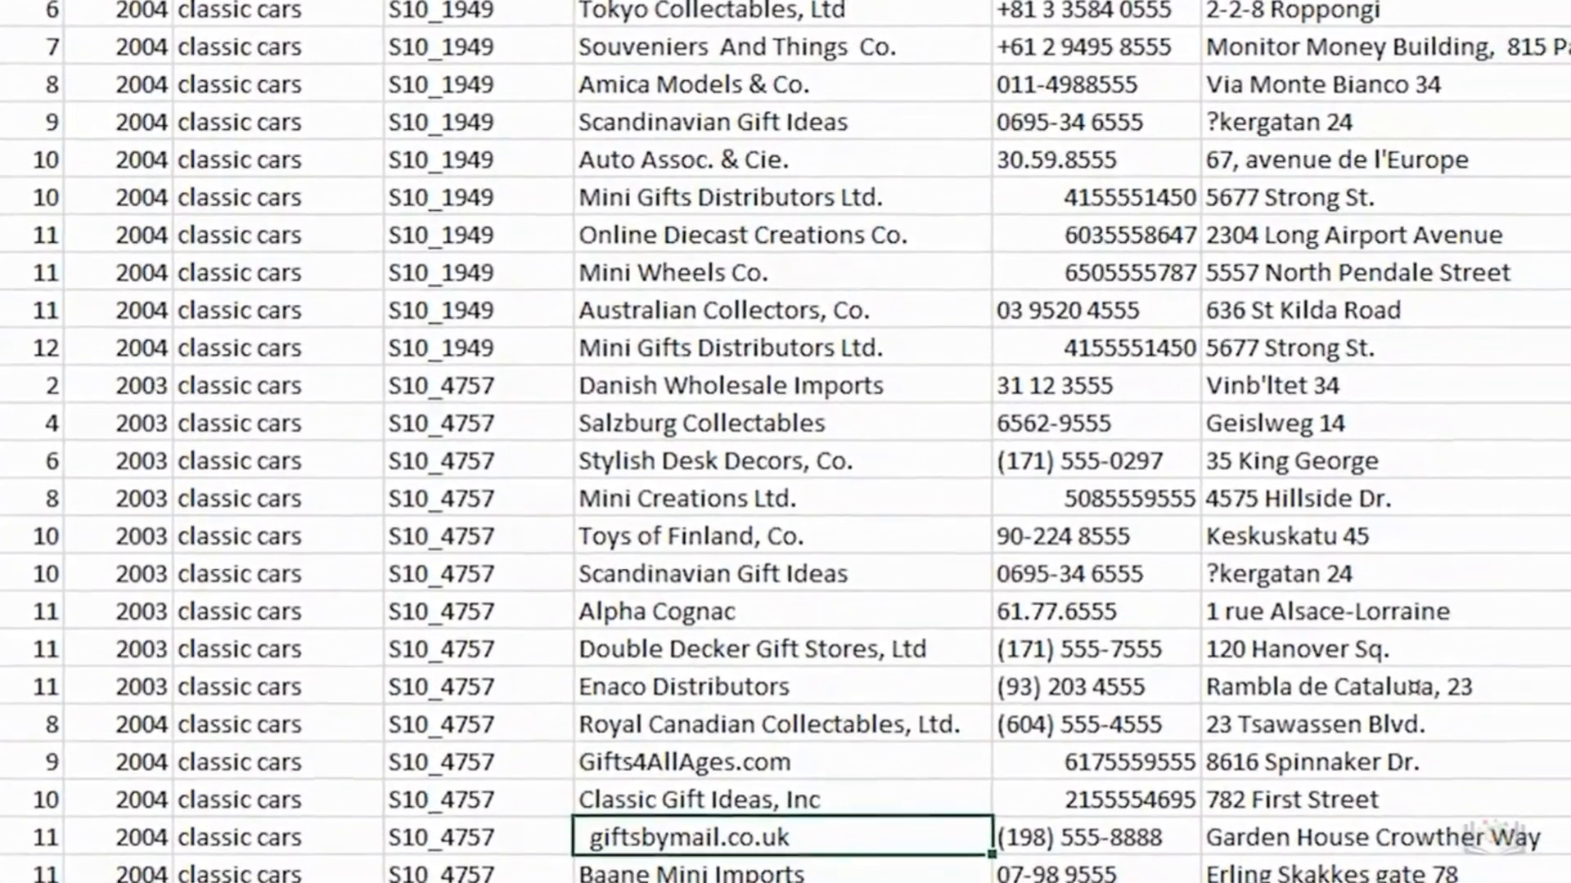
{"action": "key", "text": "Up"}
{"action": "key", "text": "Up"}
{"action": "key", "text": "Up"}
{"action": "key", "text": "Up"}
{"action": "key", "text": "Up"}
{"action": "key", "text": "Up"}
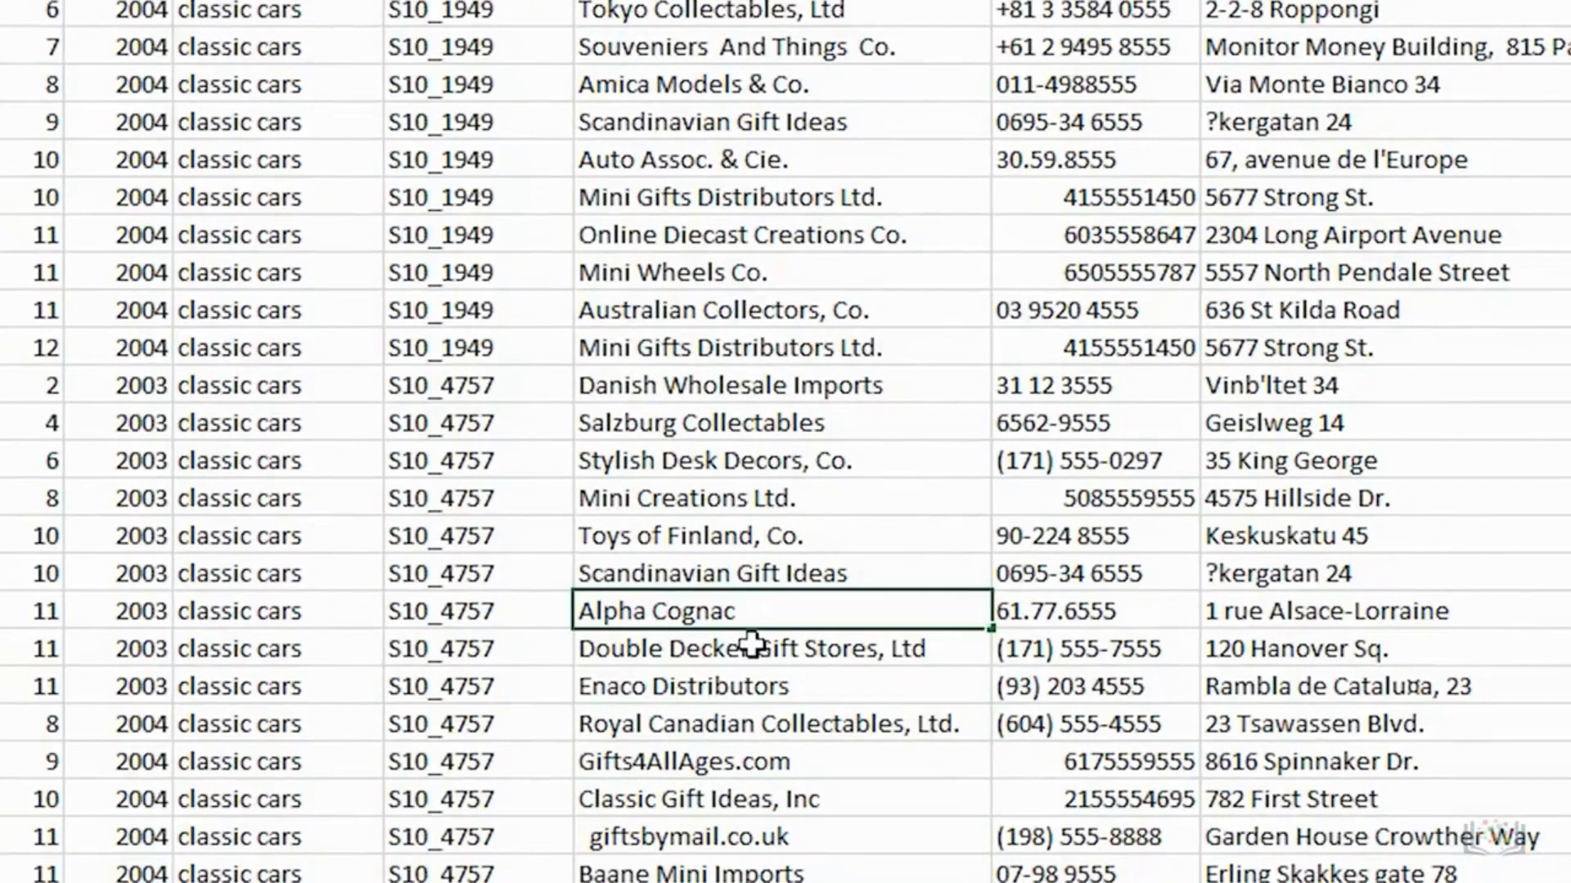
{"action": "key", "text": "Down"}
{"action": "key", "text": "Down"}
{"action": "left_click", "coordinate": [666, 47]}
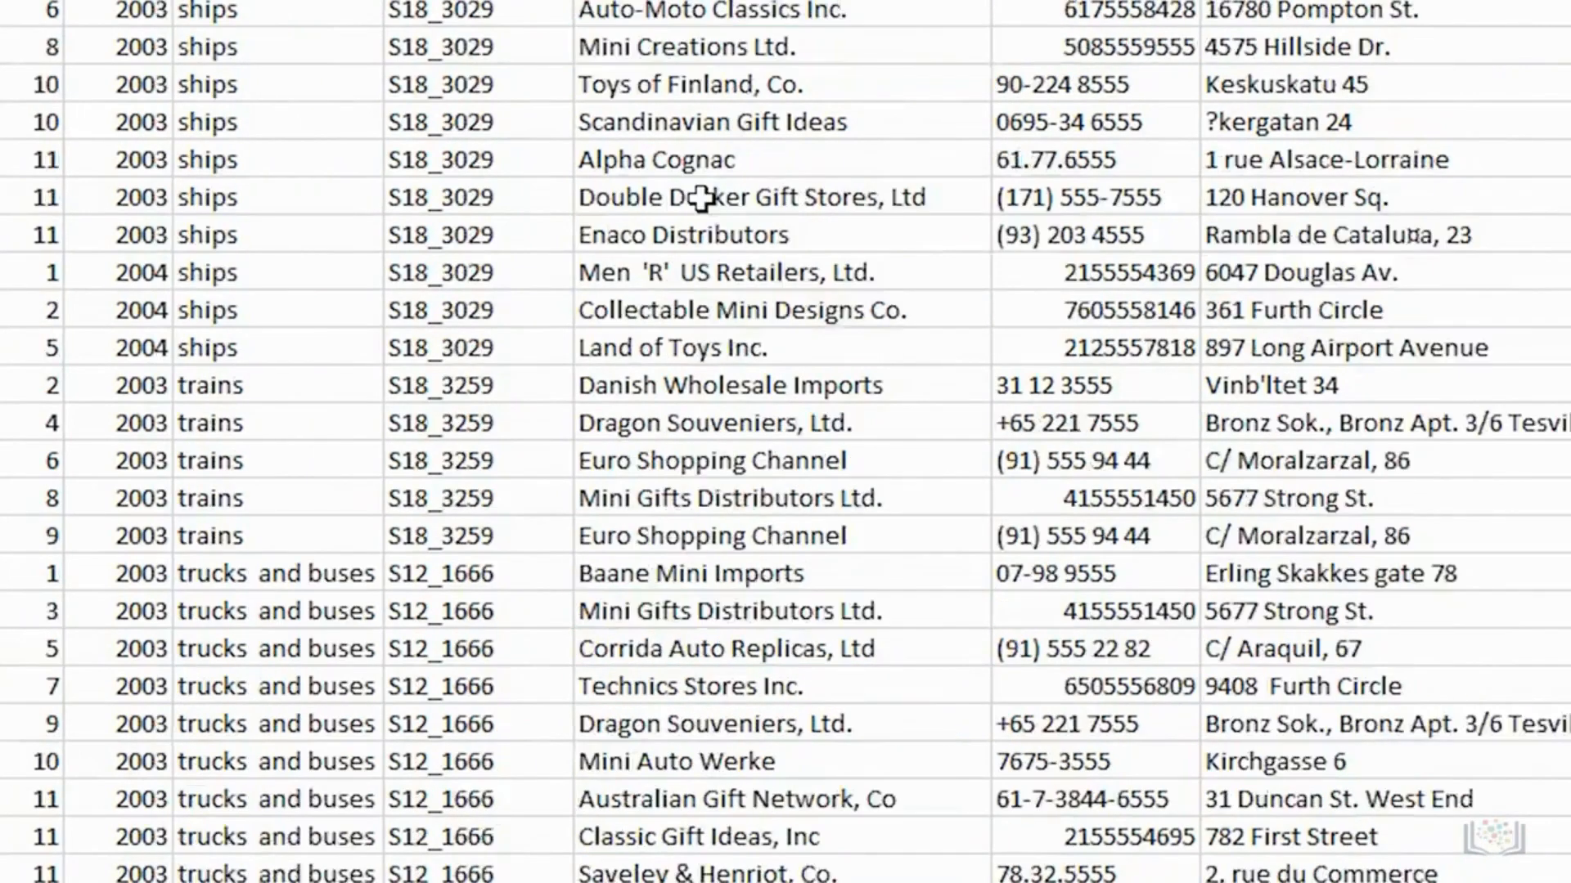
- Examine the "trucks and buses" entries in the Productline column for double spaces between words
{"action": "scroll", "coordinate": [701, 198], "scroll_direction": "down", "scroll_amount": 3}
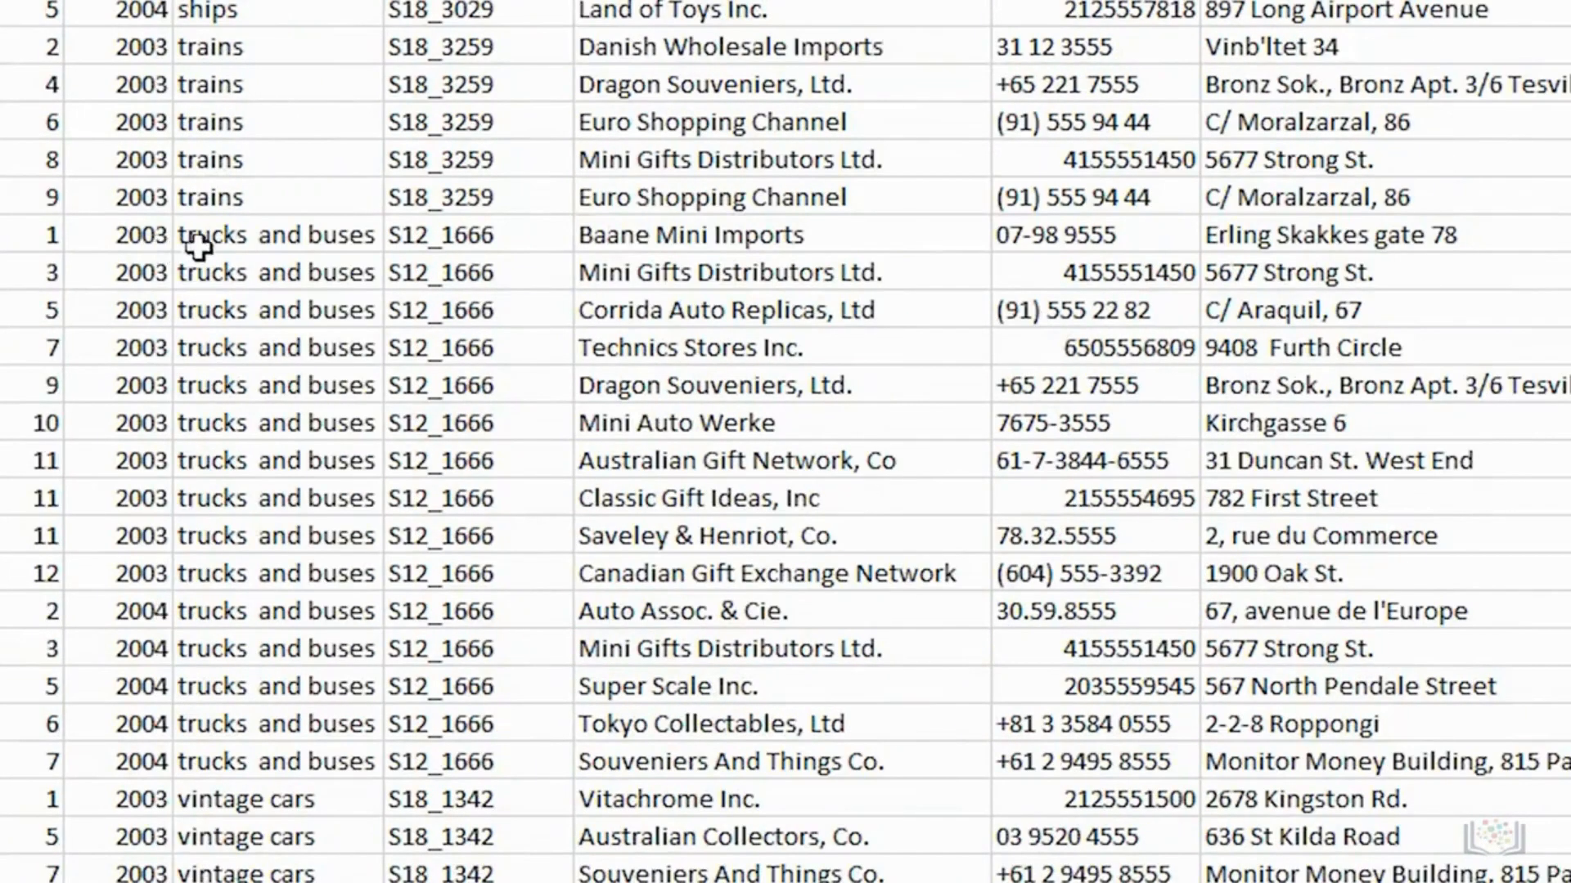
{"action": "left_click_drag", "start_coordinate": [199, 245], "coordinate": [256, 757]}
{"action": "left_click_drag", "start_coordinate": [245, 235], "coordinate": [256, 762]}
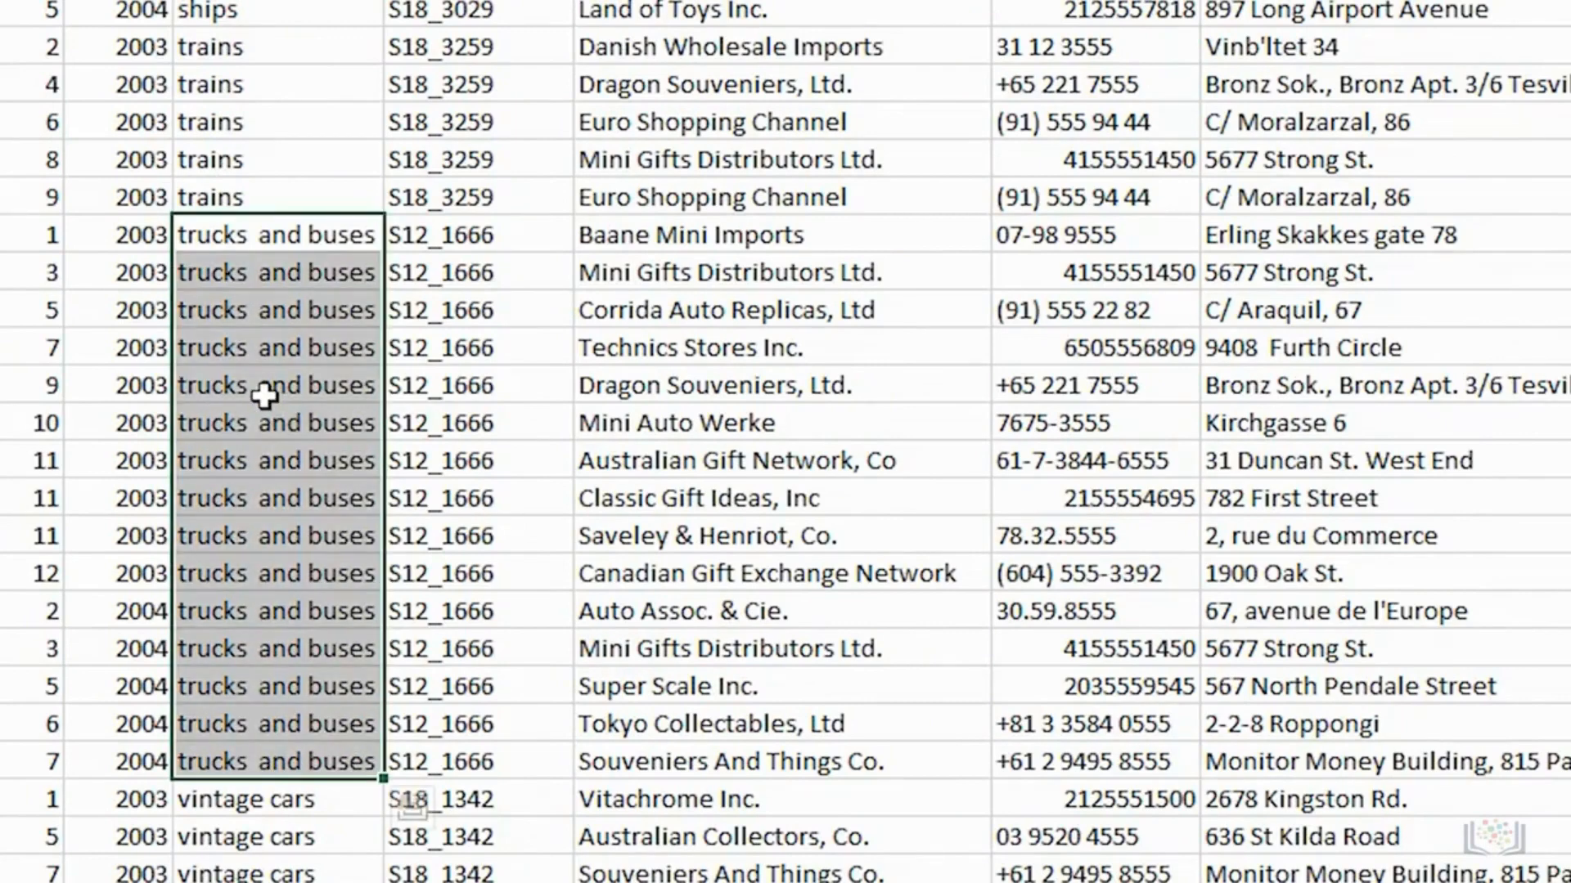
- Set up Find and Replace on the whole sheet to replace double spaces with a single space, and find the first match
{"action": "left_click", "coordinate": [87, 422]}
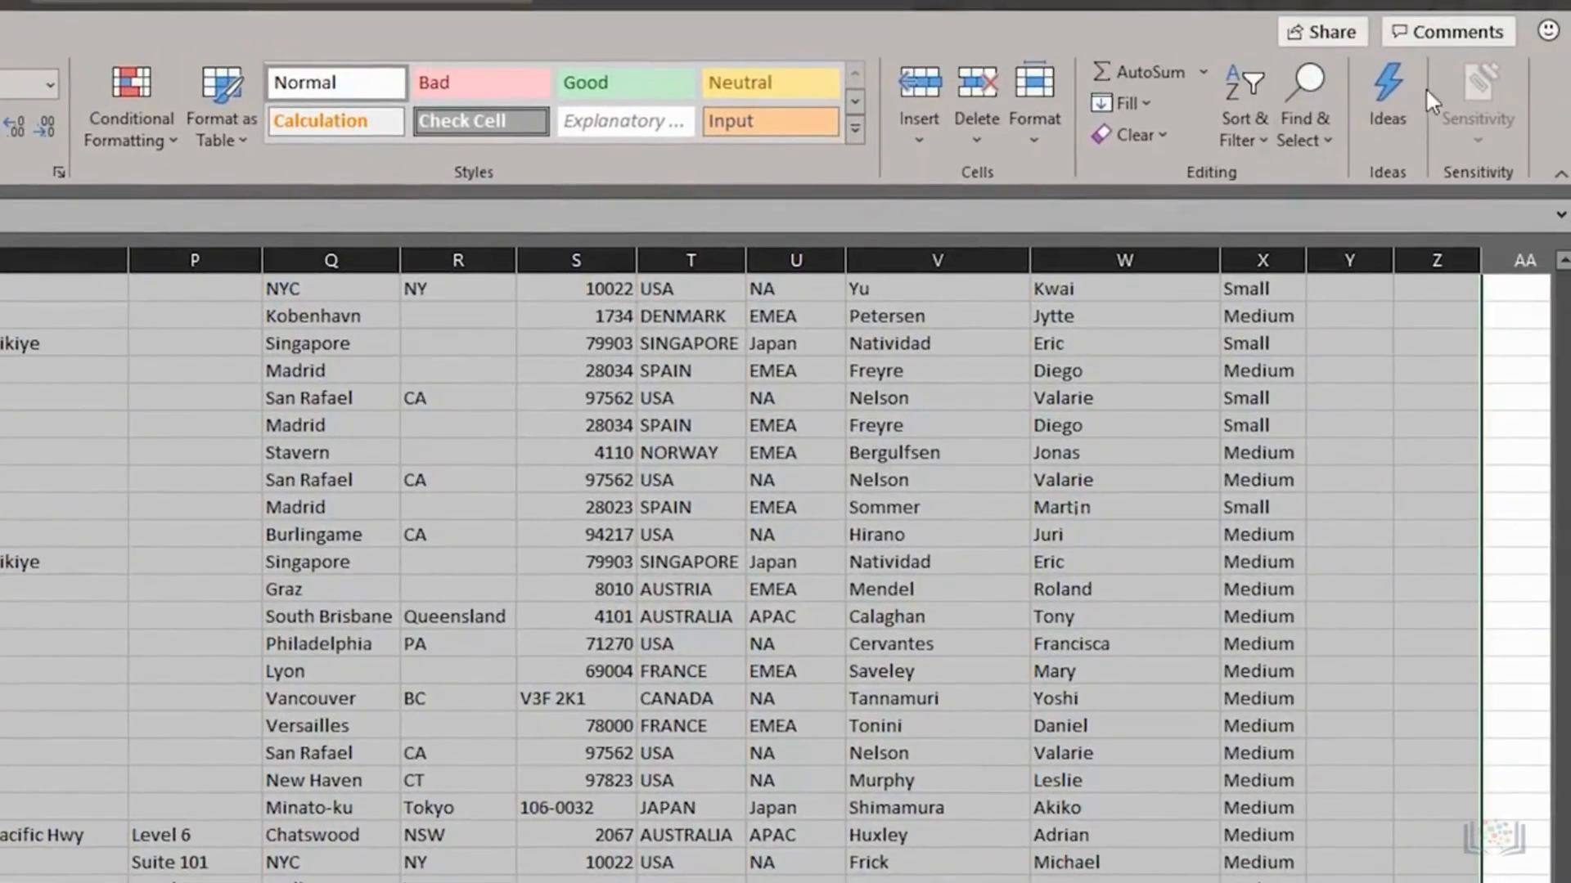
{"action": "left_click", "coordinate": [1382, 102]}
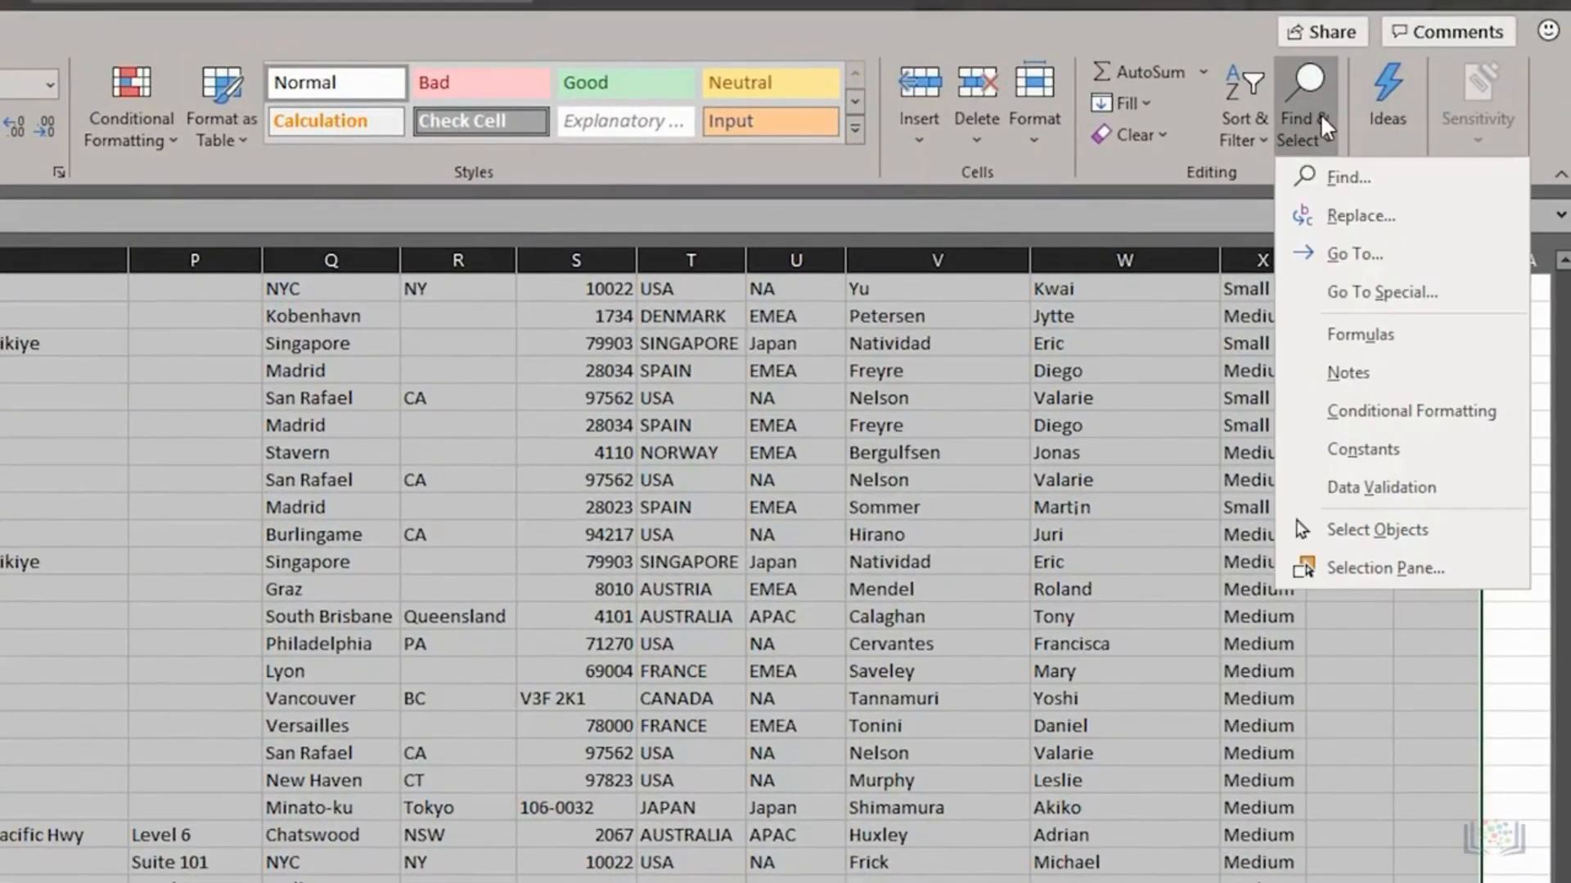
{"action": "left_click", "coordinate": [1338, 217]}
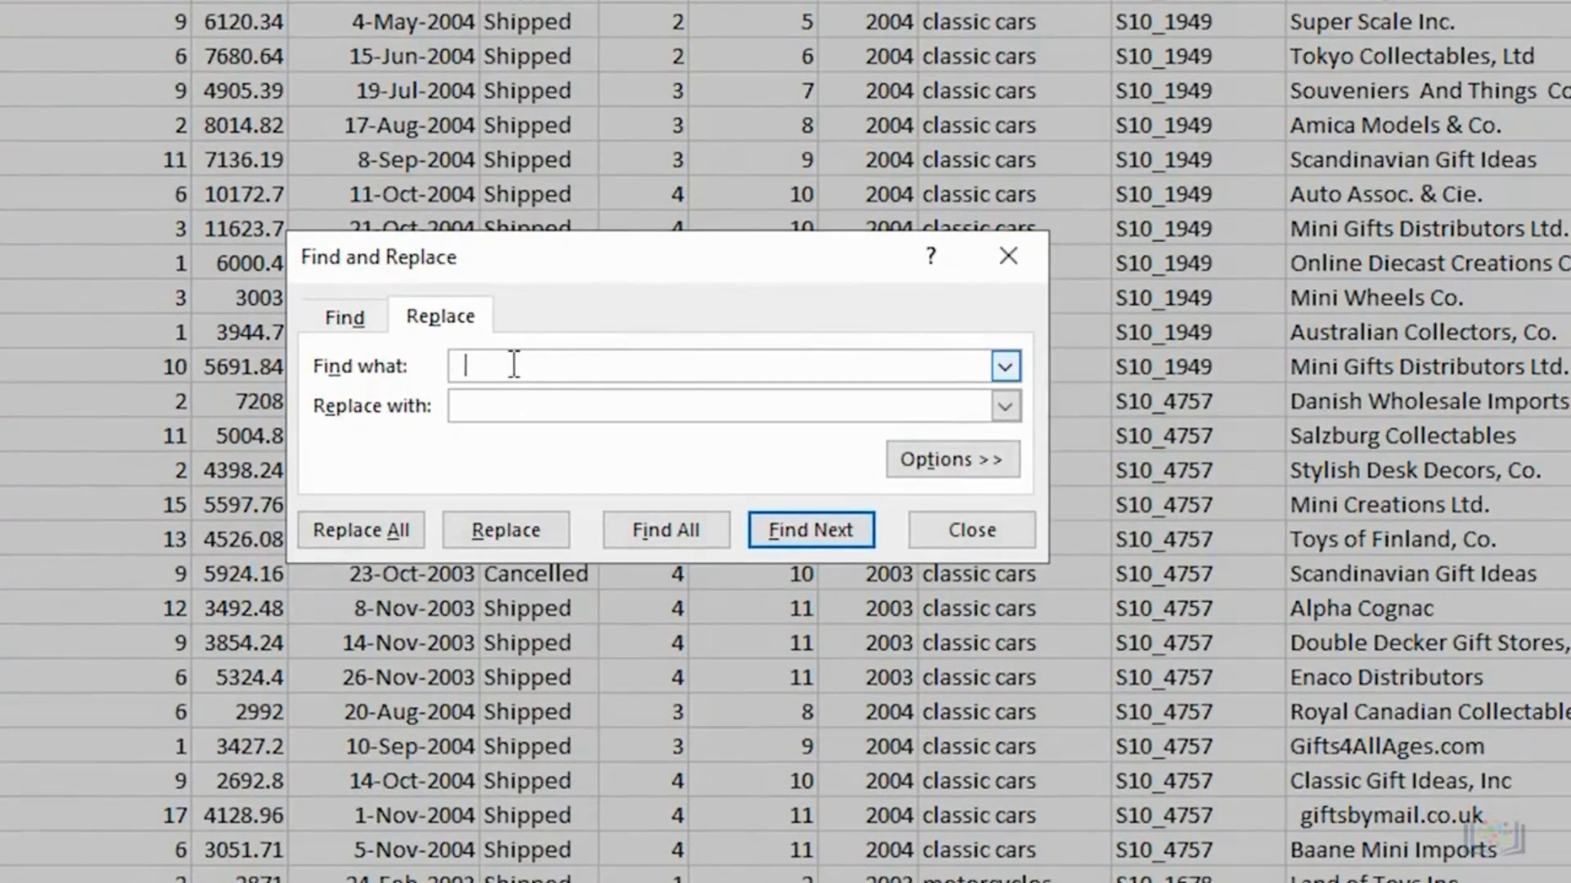
{"action": "left_click", "coordinate": [494, 406]}
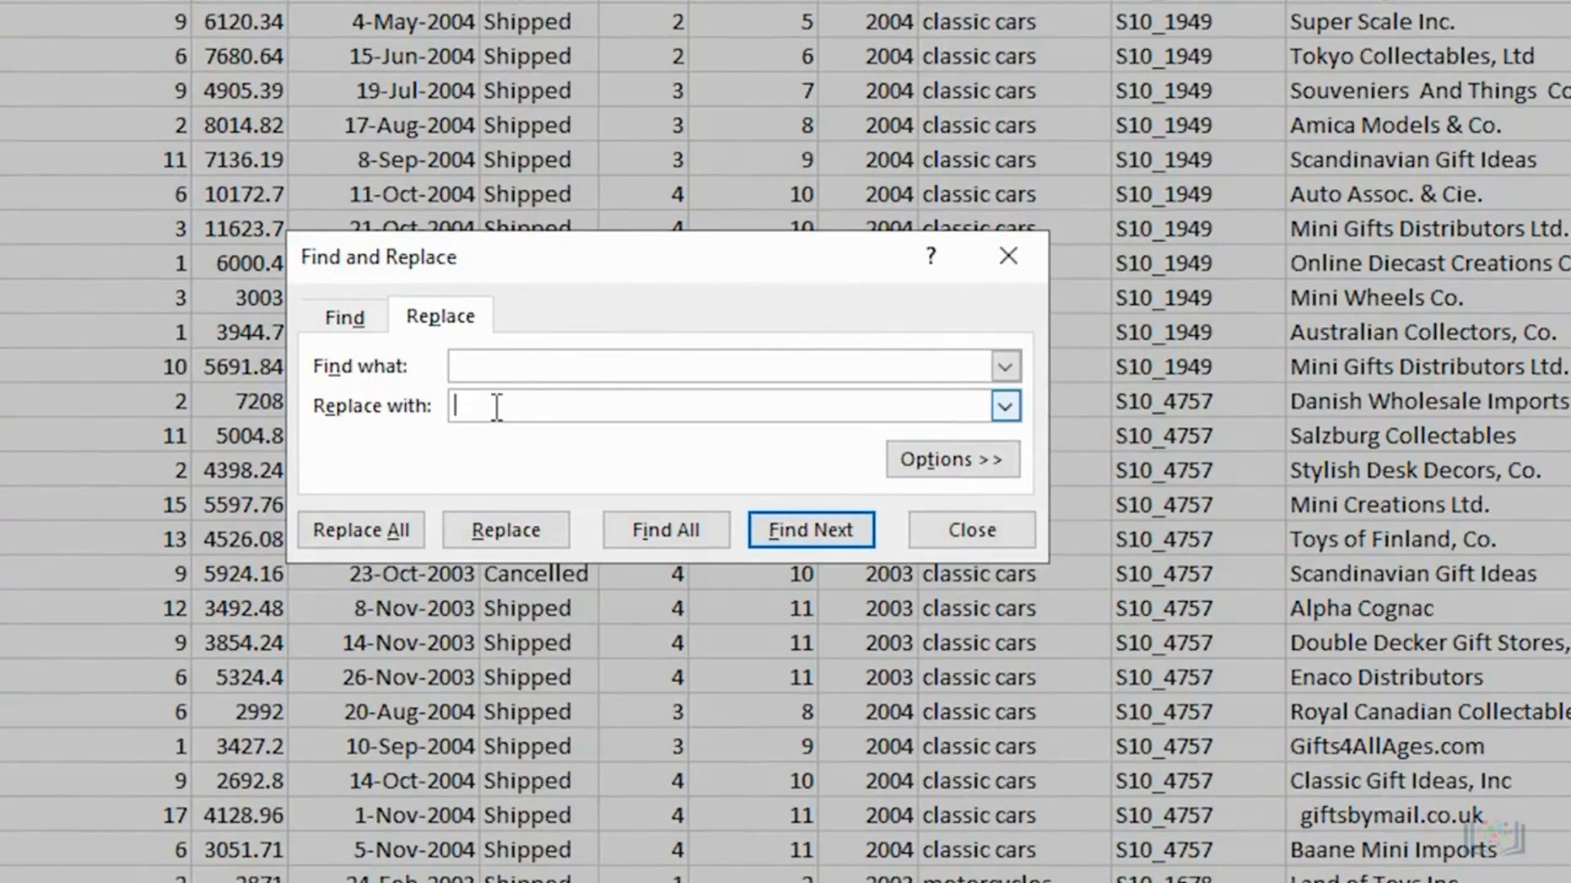
{"action": "left_click", "coordinate": [793, 533]}
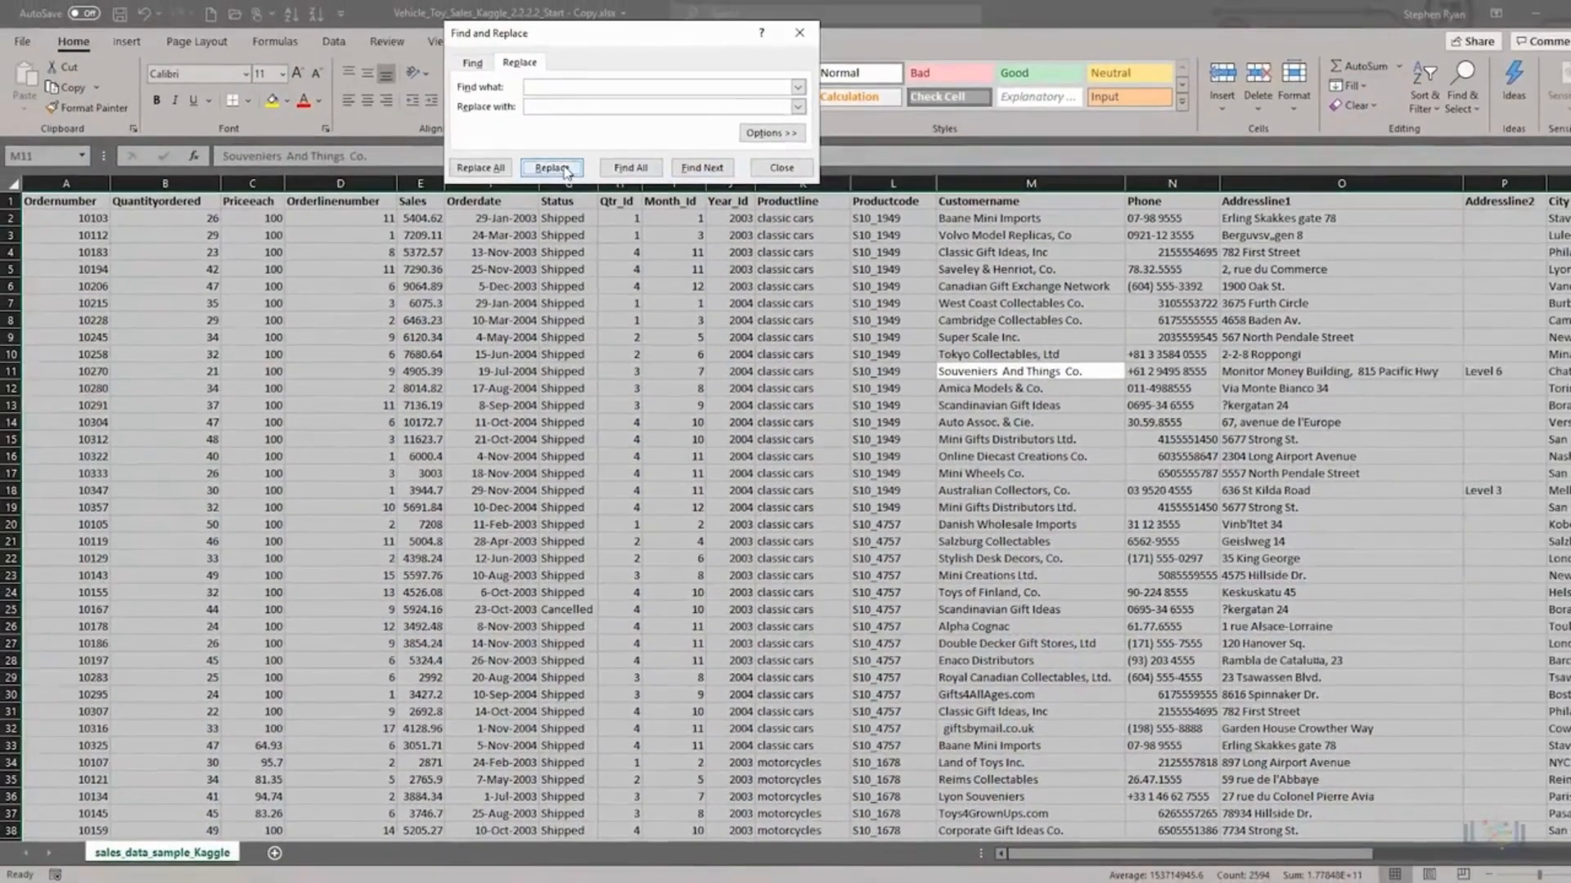
- Replace the double spaces one match at a time in the customer names from row 11 through giftsbymail.co.uk in row 32
{"action": "left_click", "coordinate": [551, 167]}
{"action": "left_click", "coordinate": [551, 168]}
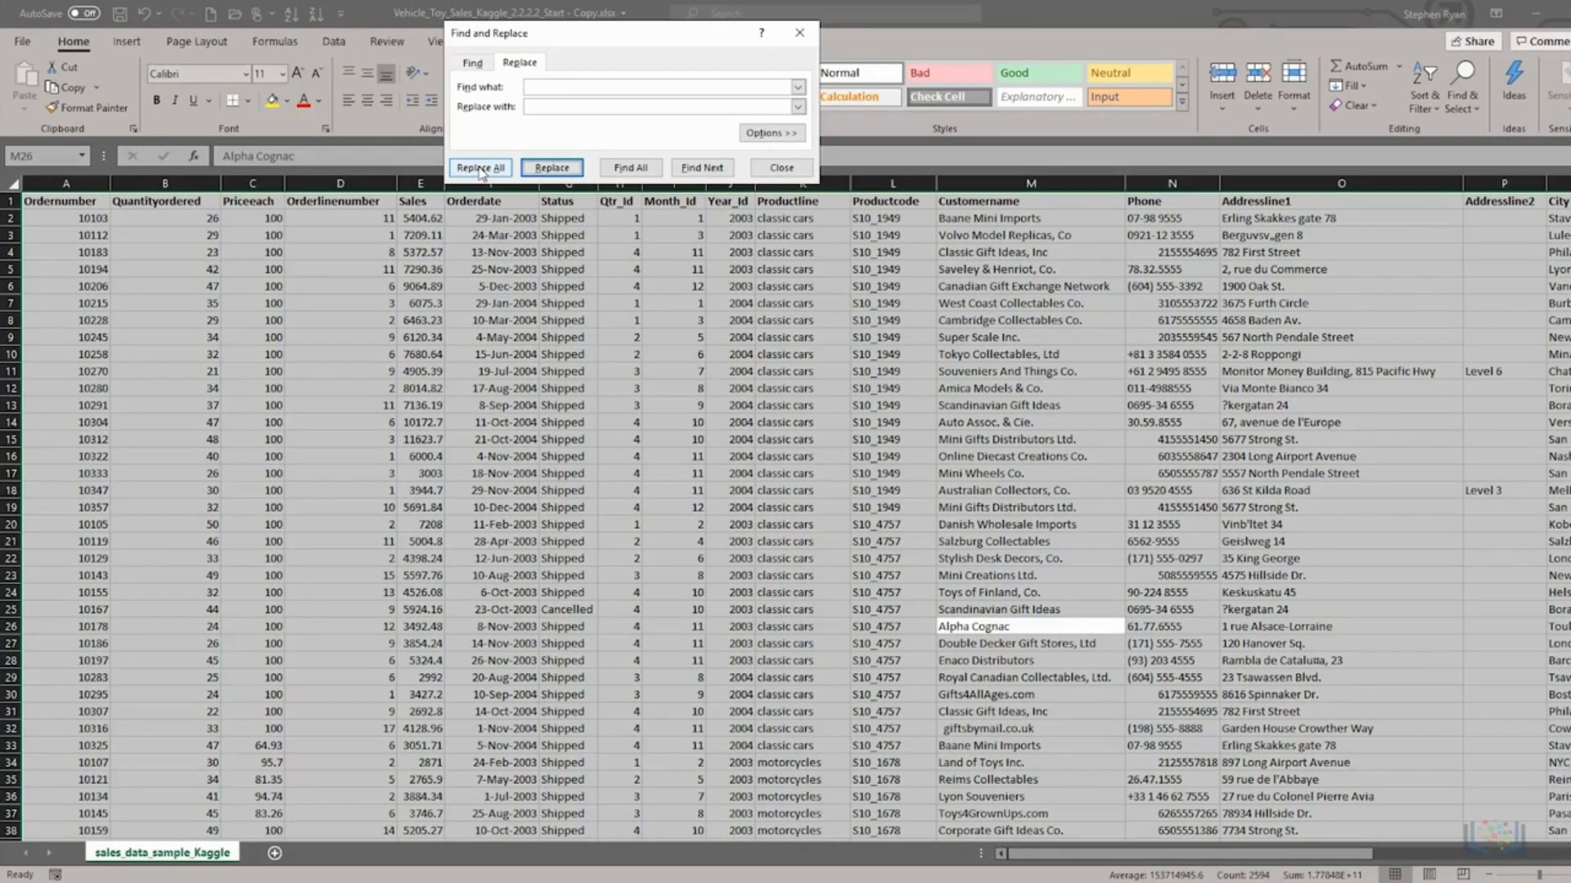
{"action": "left_click", "coordinate": [552, 169]}
{"action": "left_click", "coordinate": [553, 169]}
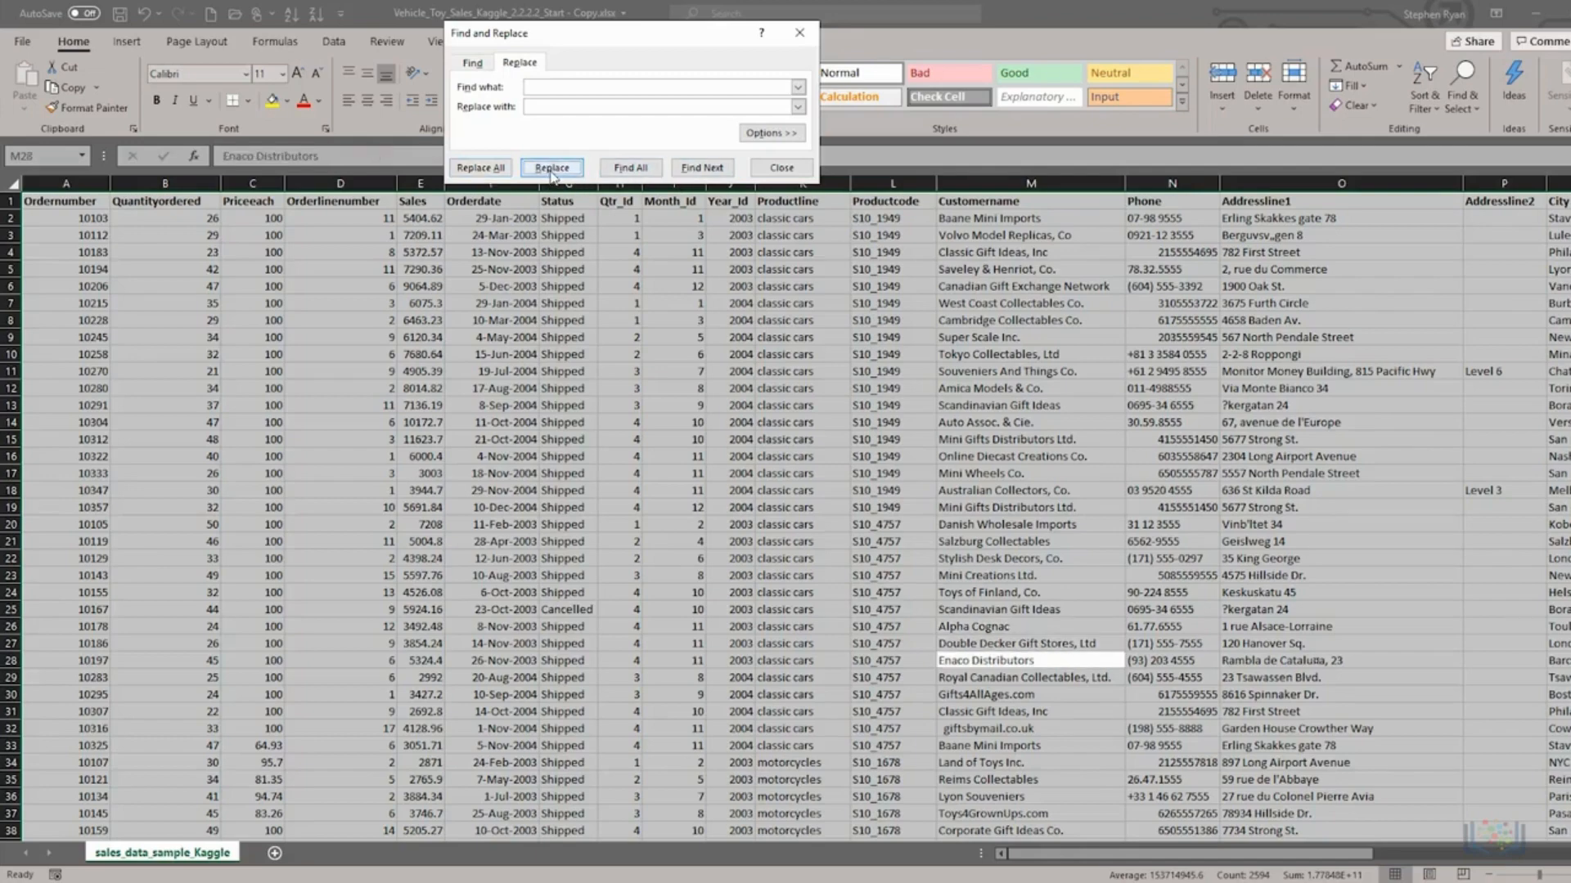
{"action": "left_click", "coordinate": [552, 168]}
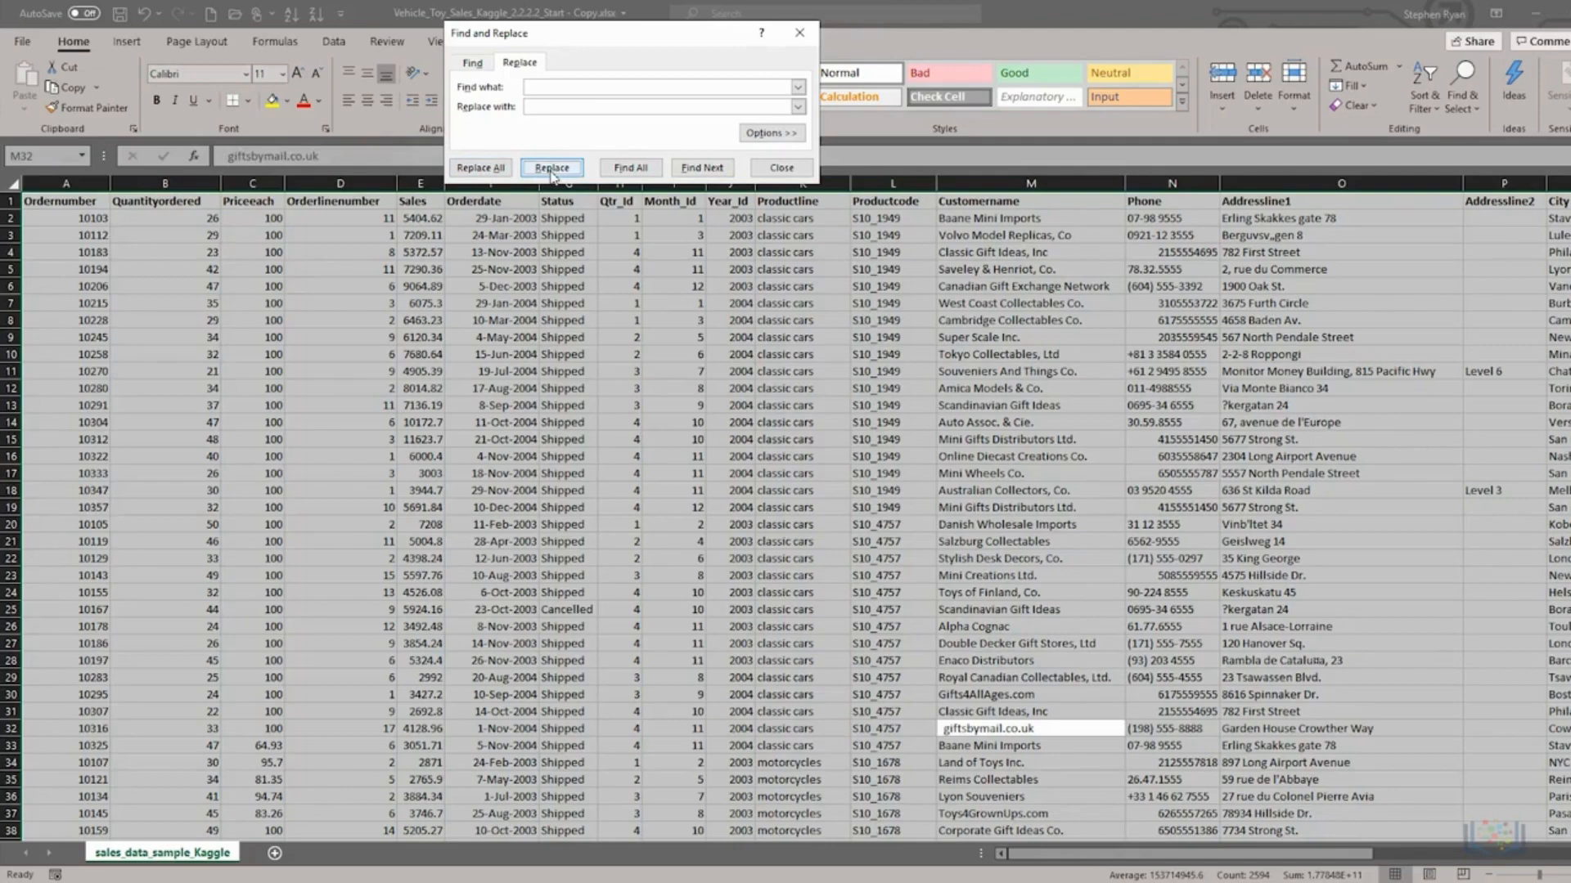
{"action": "left_click", "coordinate": [552, 169]}
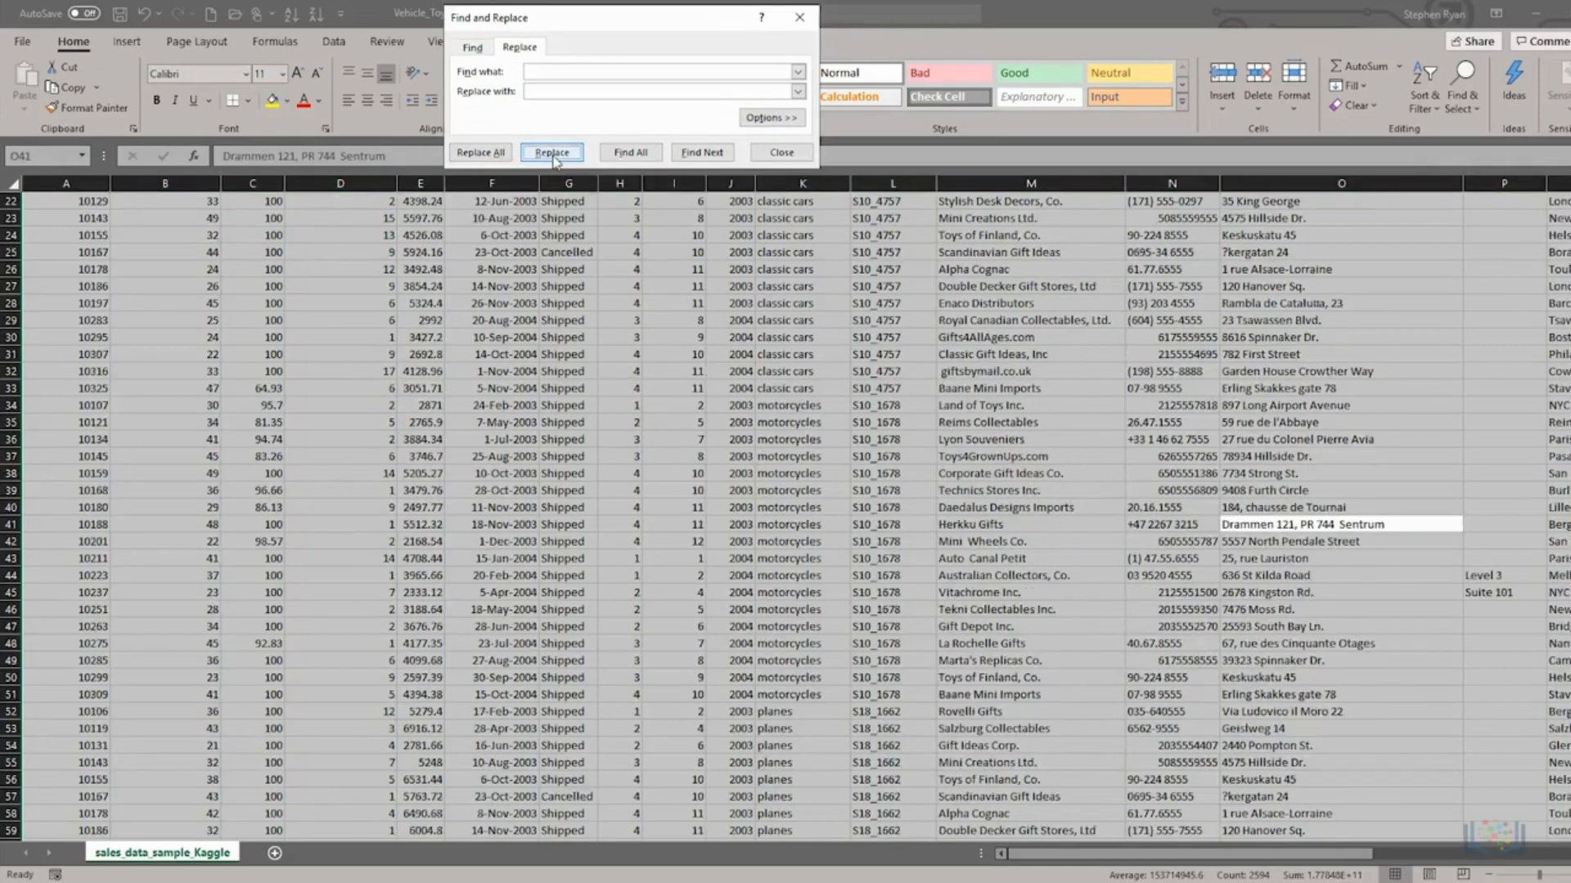
- Replace the remaining double spaces from cell O41 onward until no match is left, and close Find and Replace
{"action": "left_click", "coordinate": [552, 153]}
{"action": "left_click", "coordinate": [552, 153]}
{"action": "left_click", "coordinate": [553, 153]}
{"action": "left_click", "coordinate": [552, 153]}
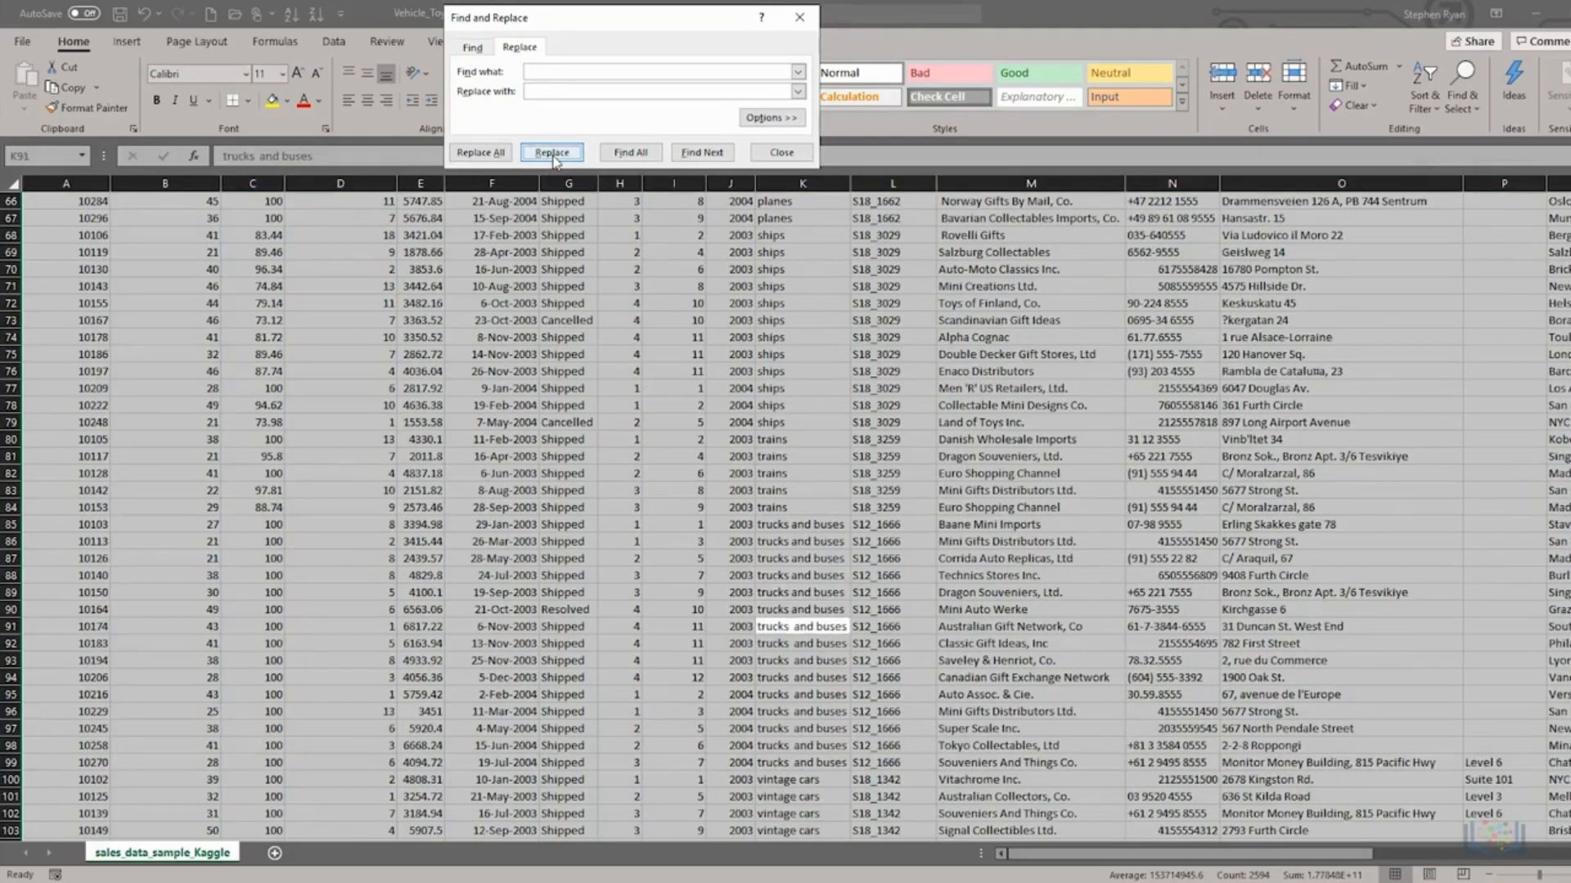
{"action": "left_click", "coordinate": [552, 153]}
{"action": "left_click", "coordinate": [552, 153]}
{"action": "left_click", "coordinate": [552, 153]}
{"action": "left_click", "coordinate": [552, 153]}
{"action": "left_click", "coordinate": [552, 153]}
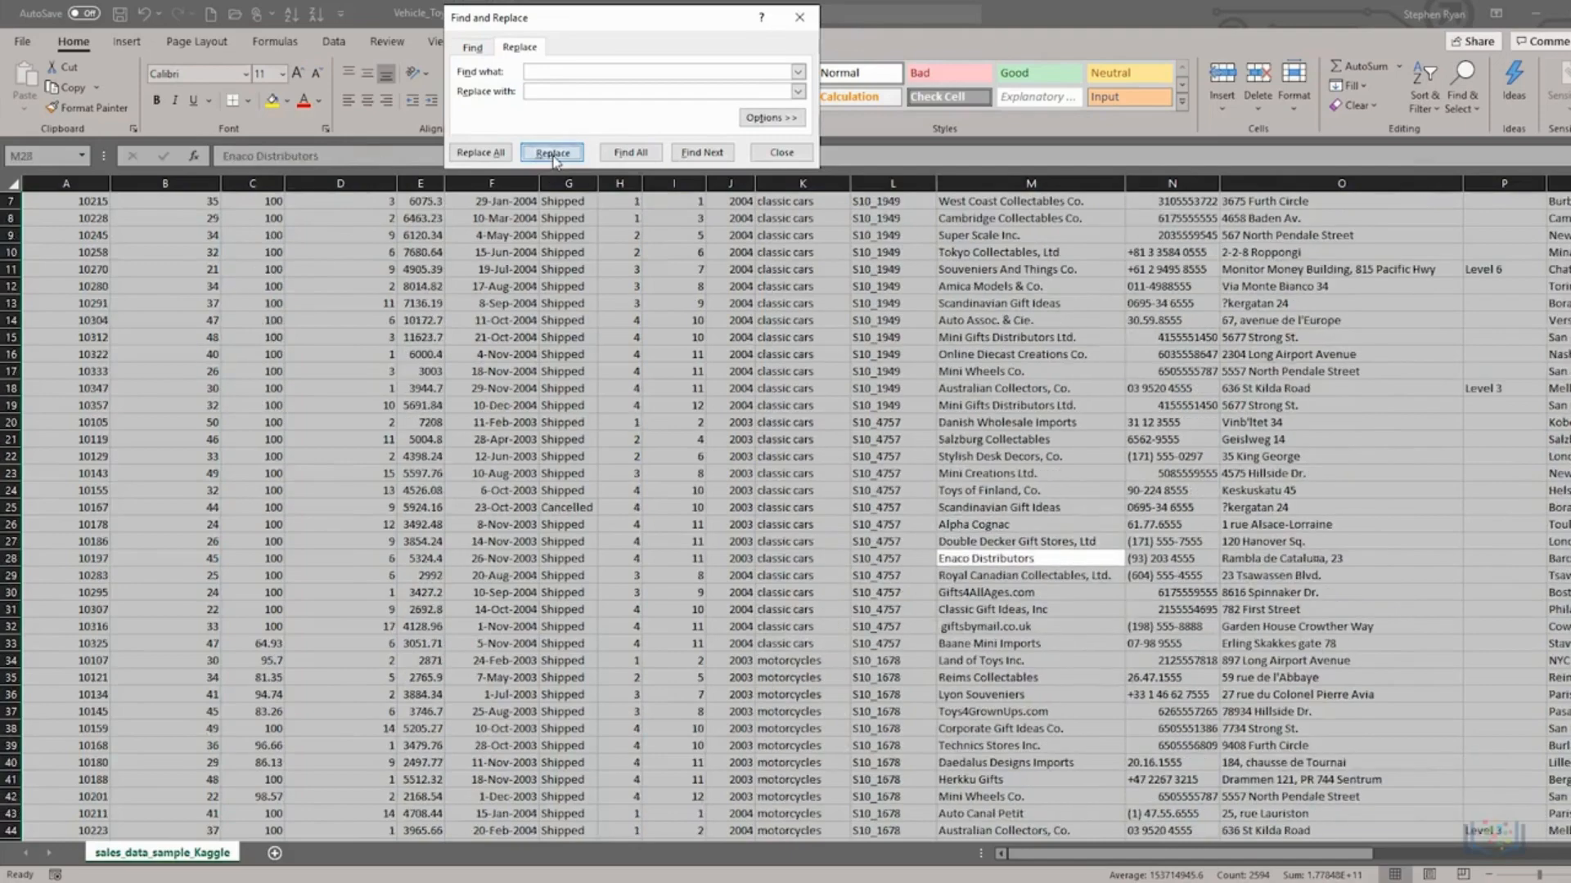
{"action": "left_click", "coordinate": [552, 153]}
{"action": "left_click", "coordinate": [552, 153]}
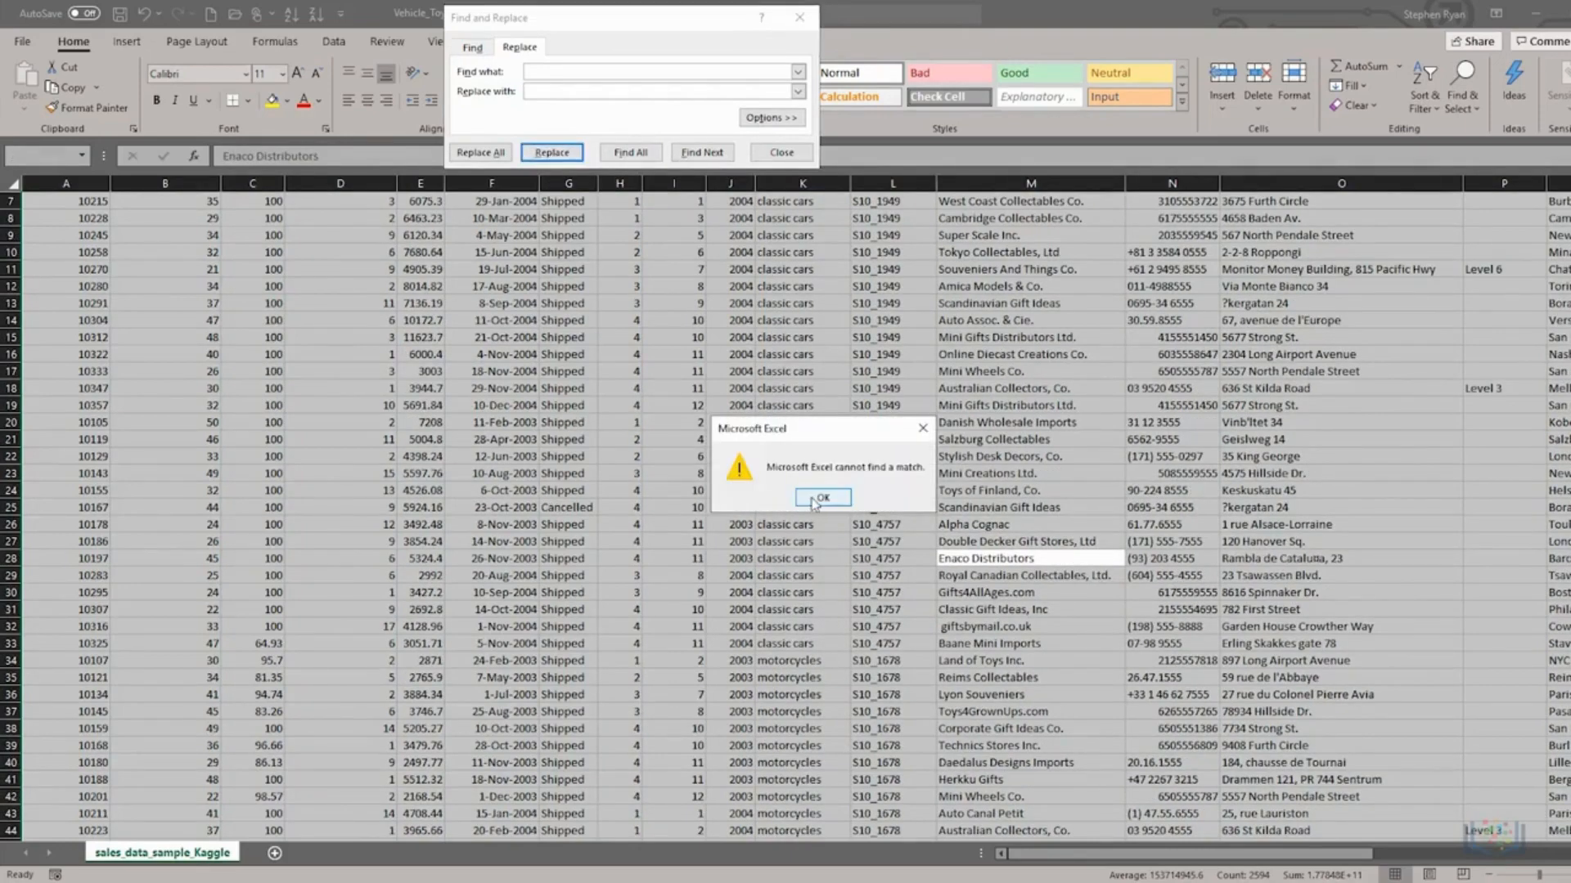
{"action": "left_click", "coordinate": [818, 499]}
{"action": "left_click", "coordinate": [781, 153]}
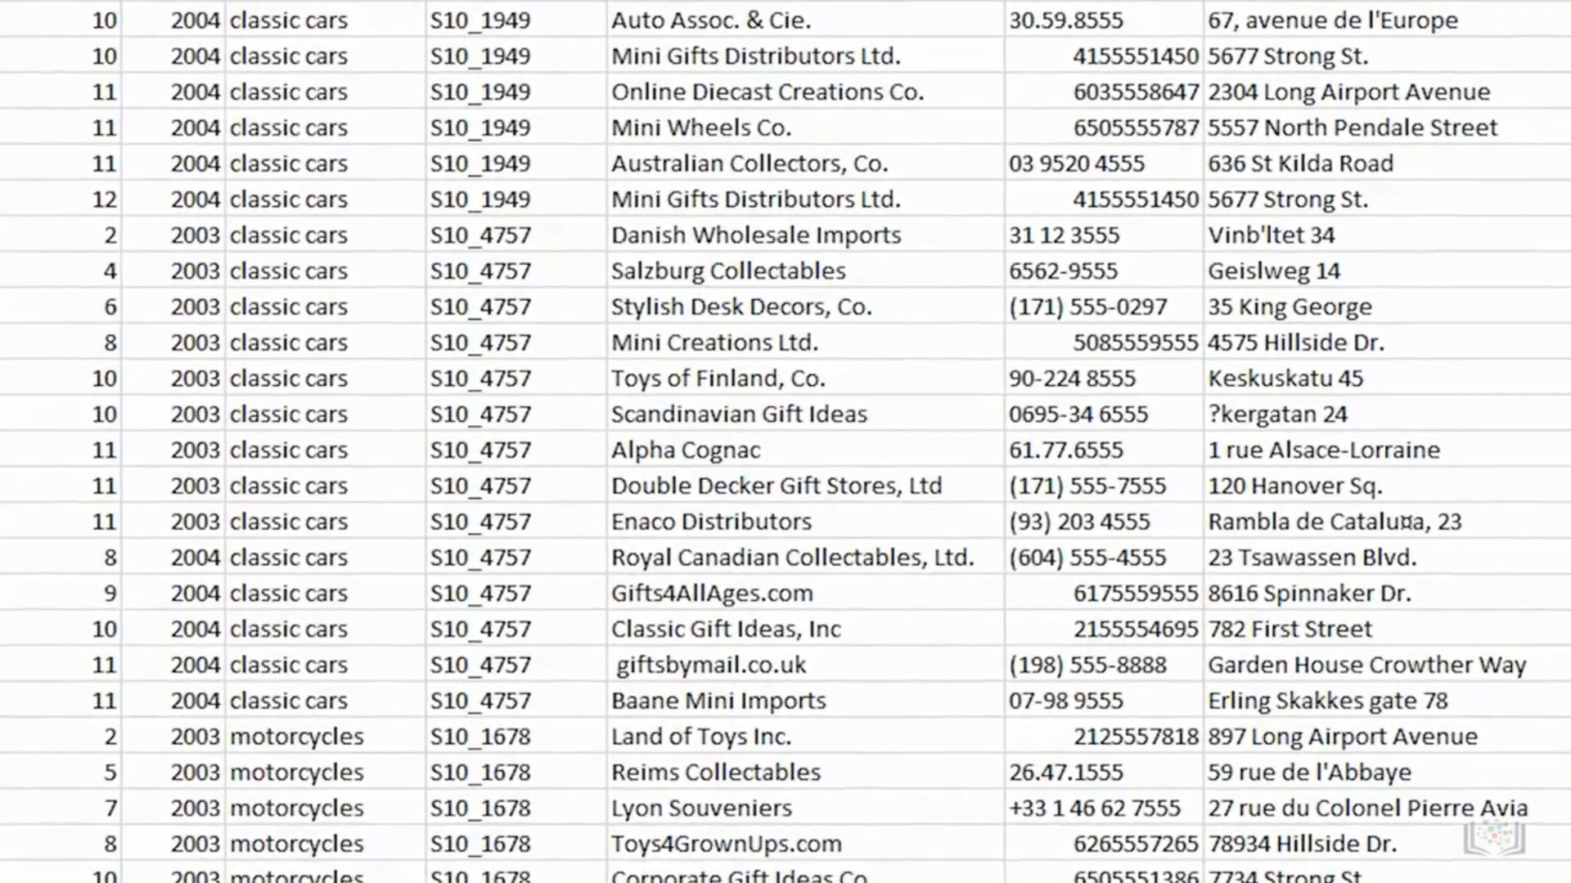
- Check the customer names Double Decker Gift Stores, Ltd and giftsbymail.co.uk for trailing and leading spaces
{"action": "double_click", "coordinate": [806, 493]}
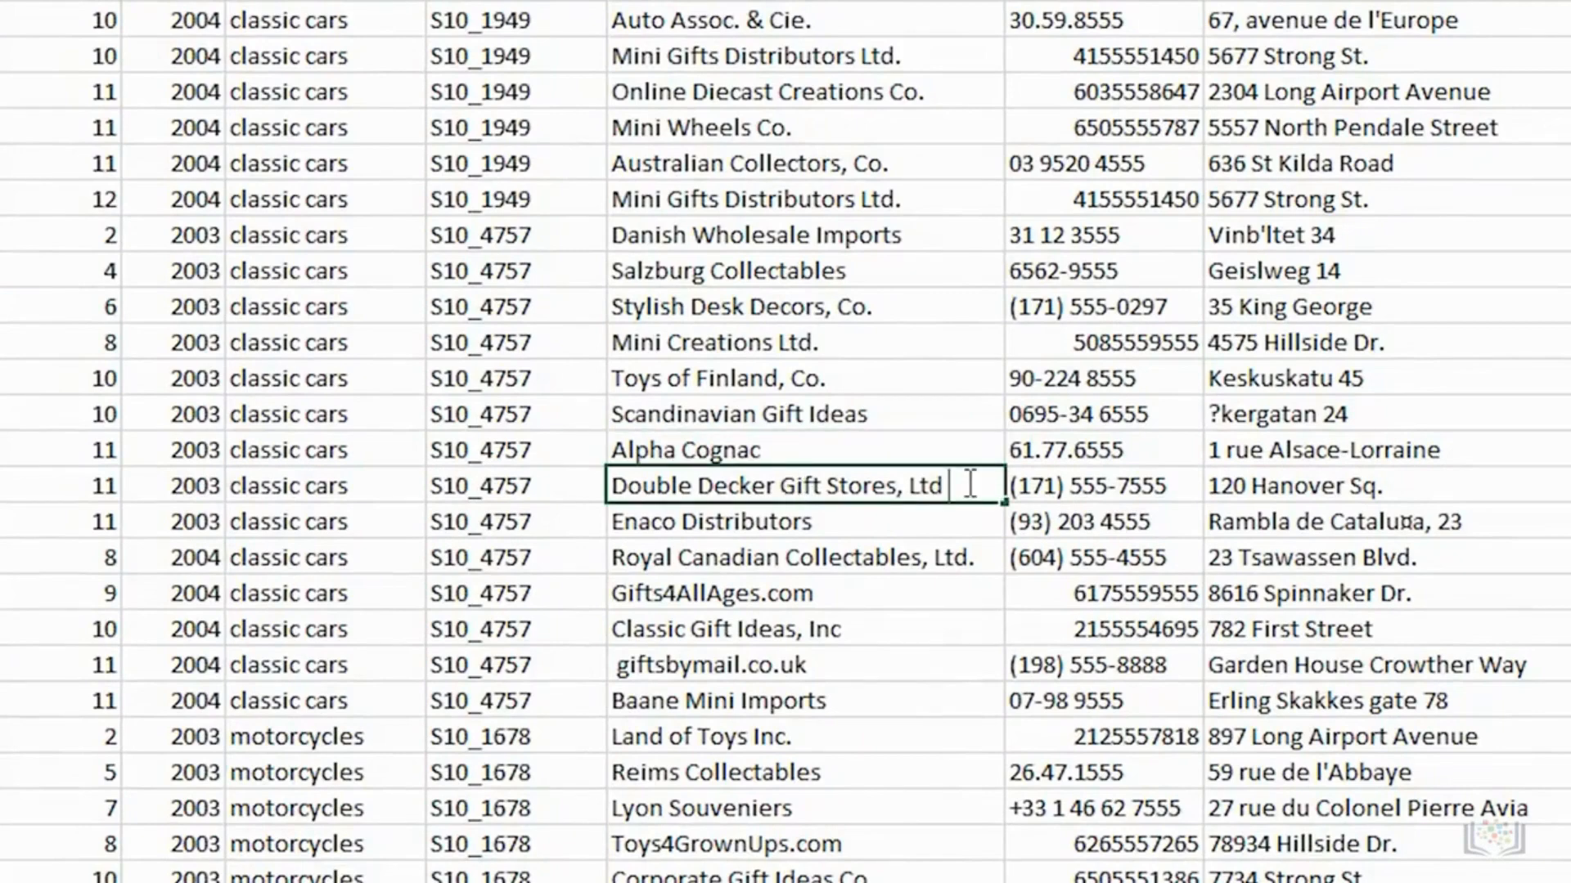
{"action": "left_click", "coordinate": [661, 665]}
{"action": "key", "text": "Home"}
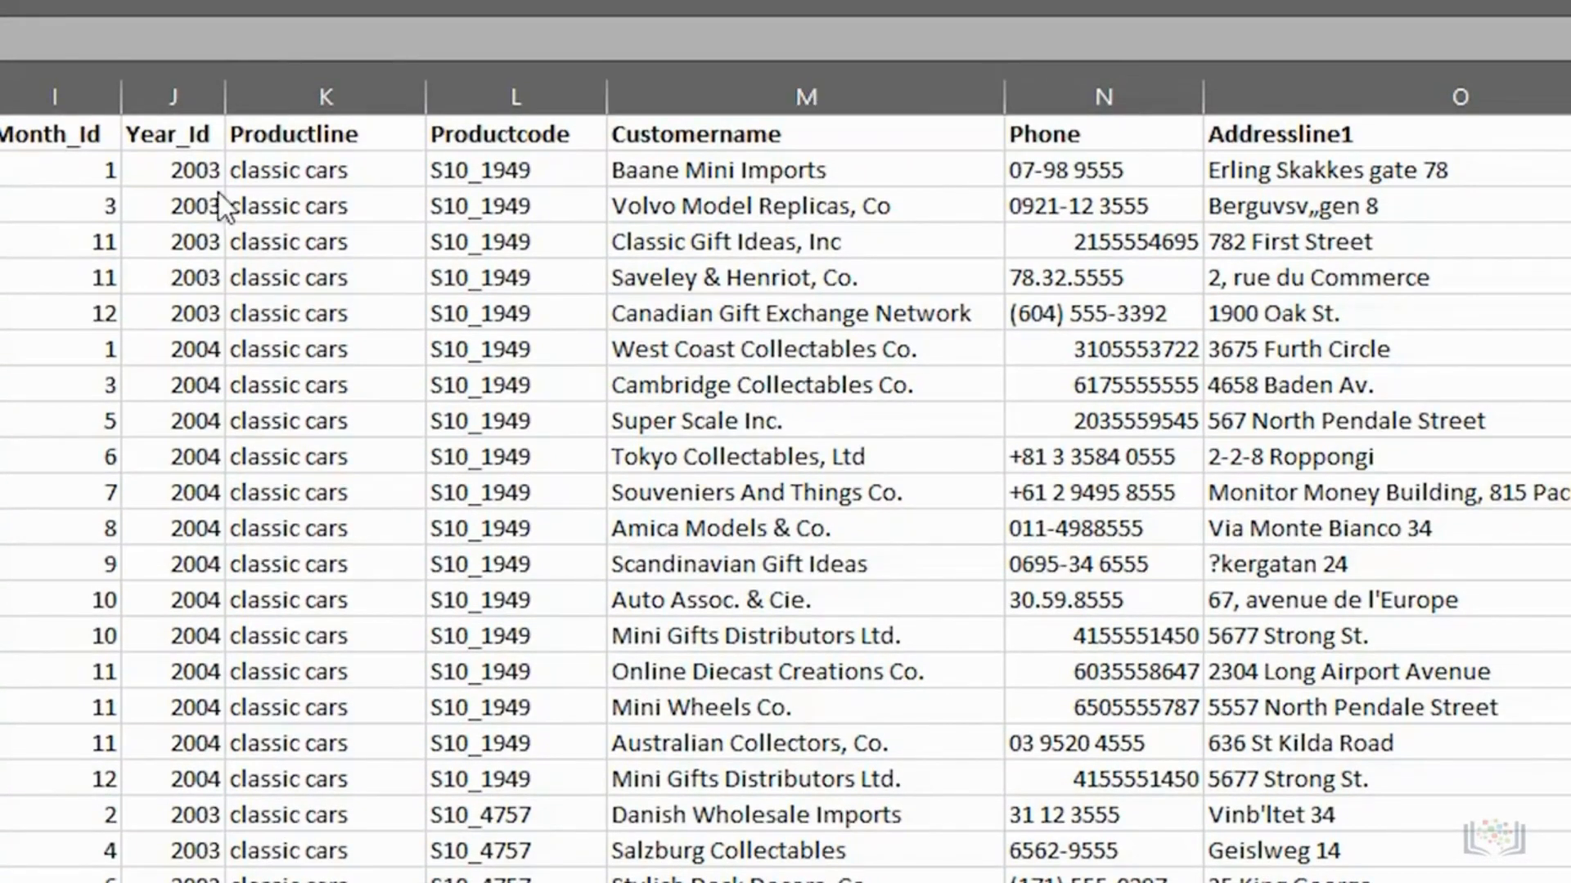
- Insert a blank column before the Phone column
{"action": "left_click", "coordinate": [1124, 80]}
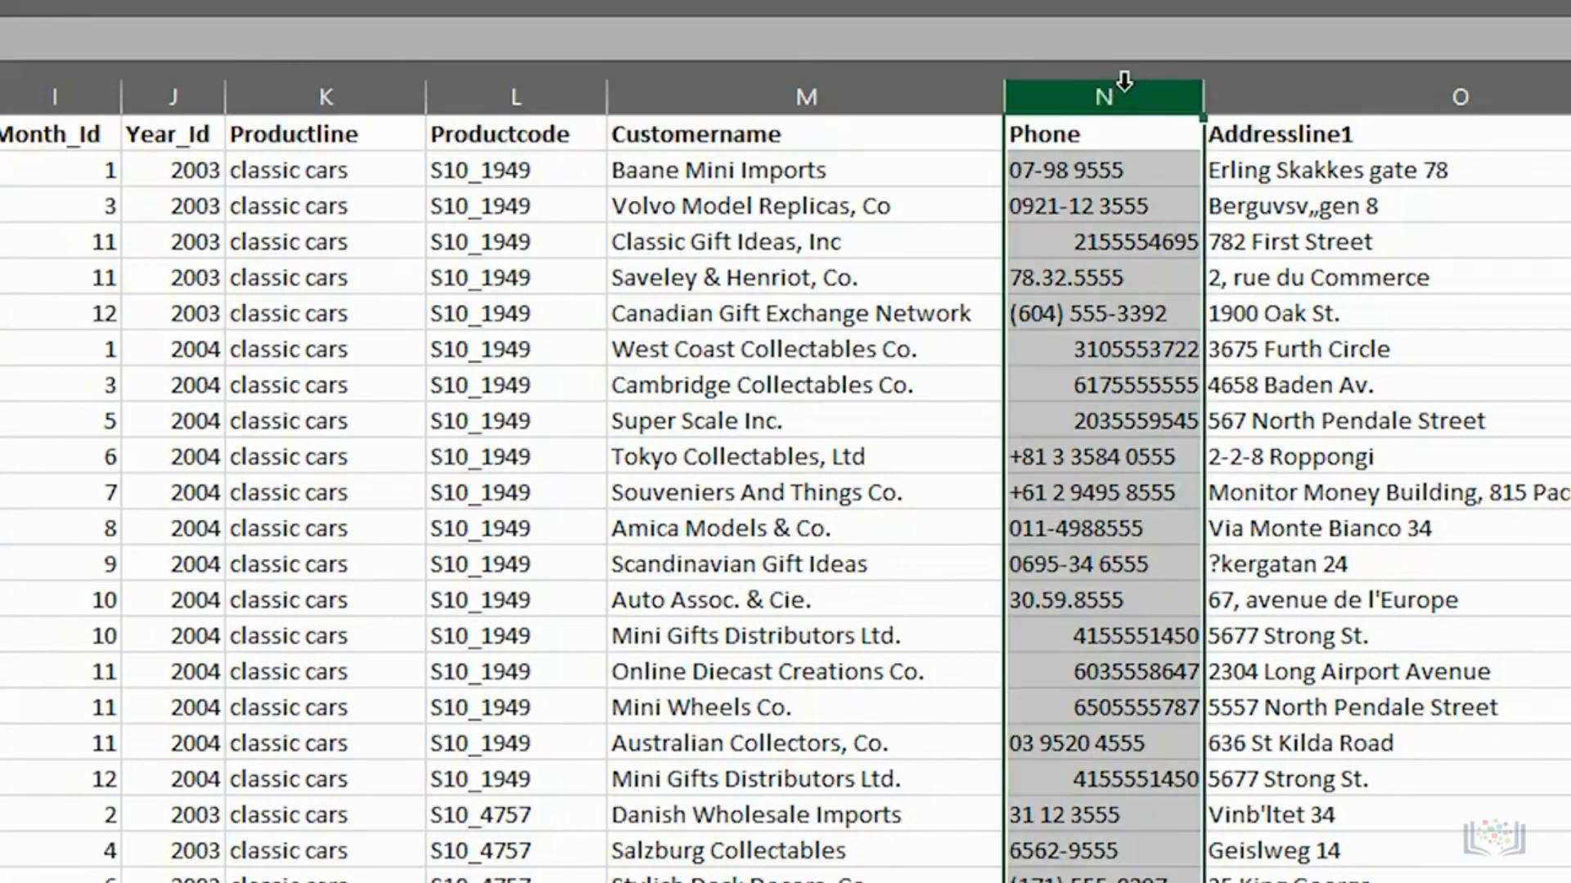
{"action": "right_click", "coordinate": [1124, 81]}
{"action": "left_click", "coordinate": [1199, 386]}
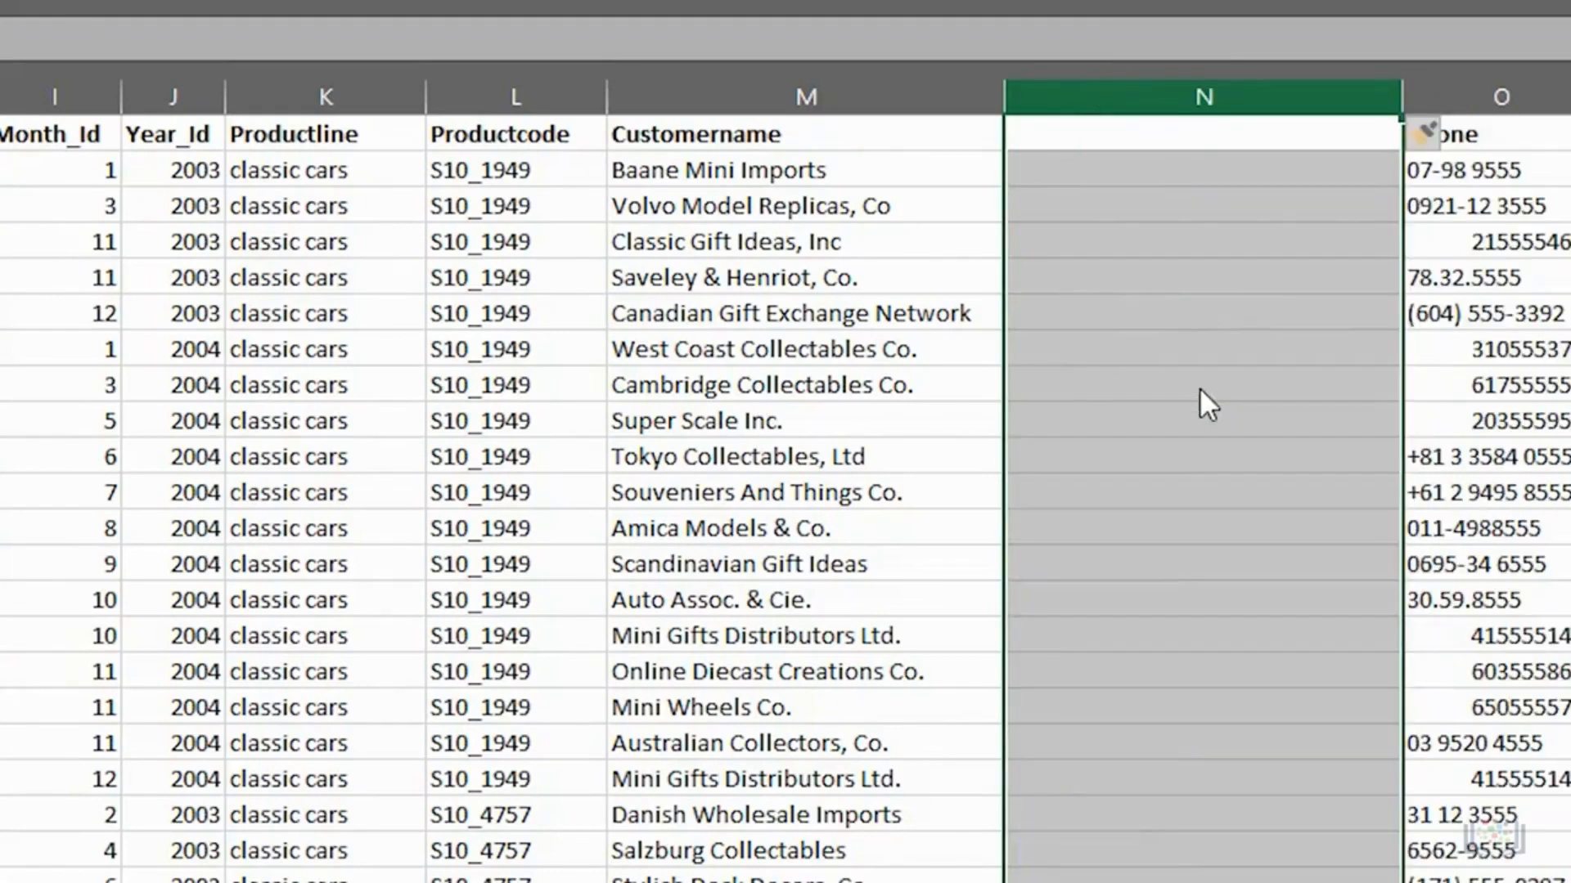
- Enter the formula =TRIM(M2) in cell N2 to strip extra spaces from the first customer name, keeping the cell selected
{"action": "left_click", "coordinate": [1111, 174]}
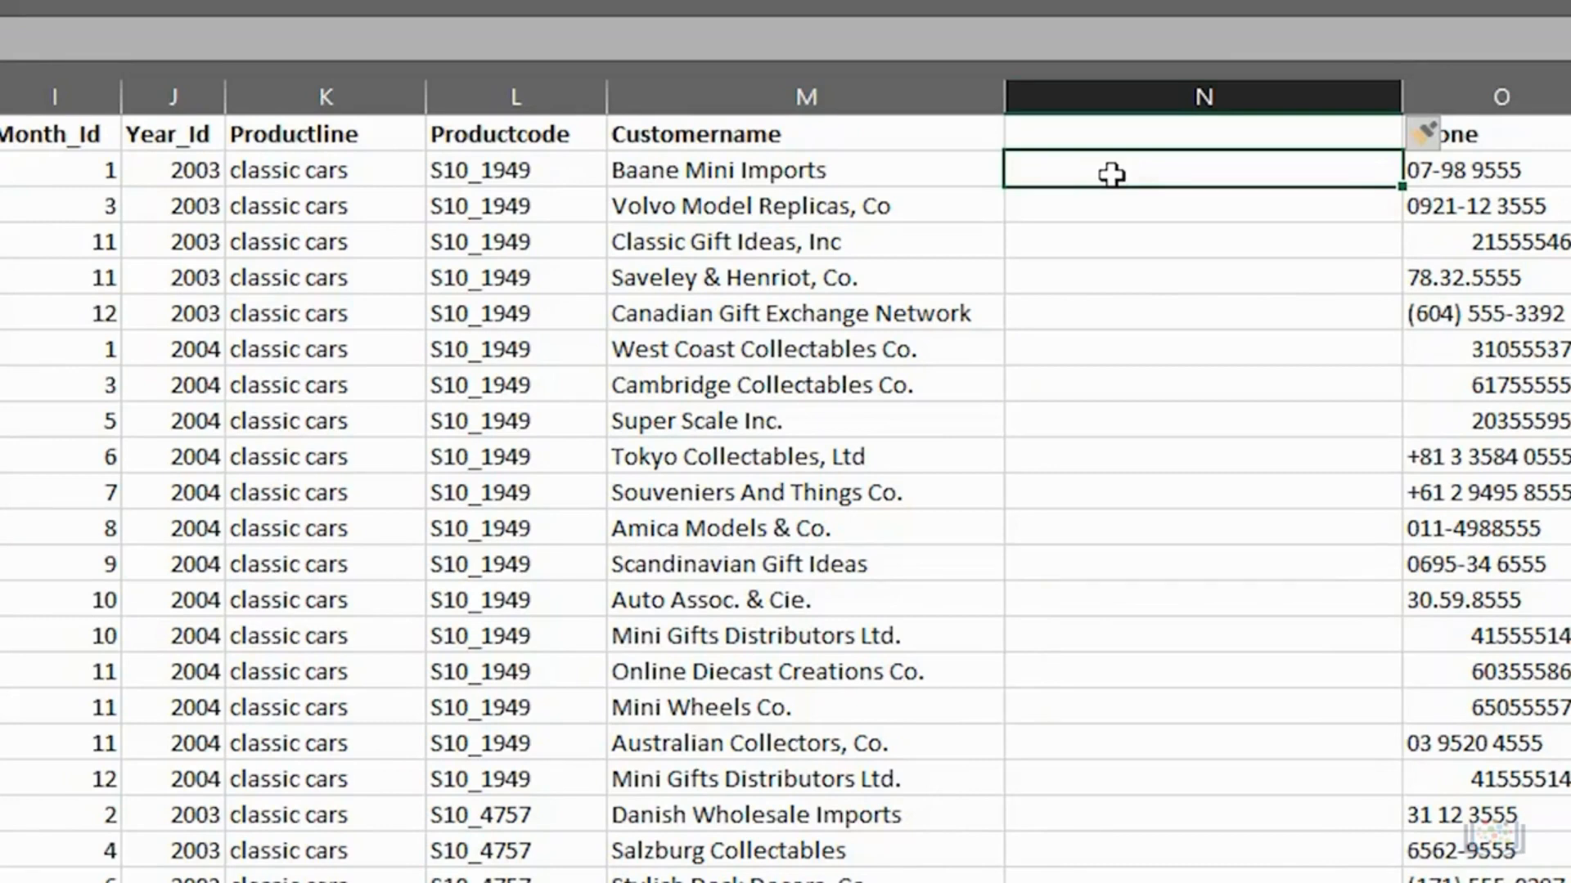
{"action": "type", "text": "=TR"}
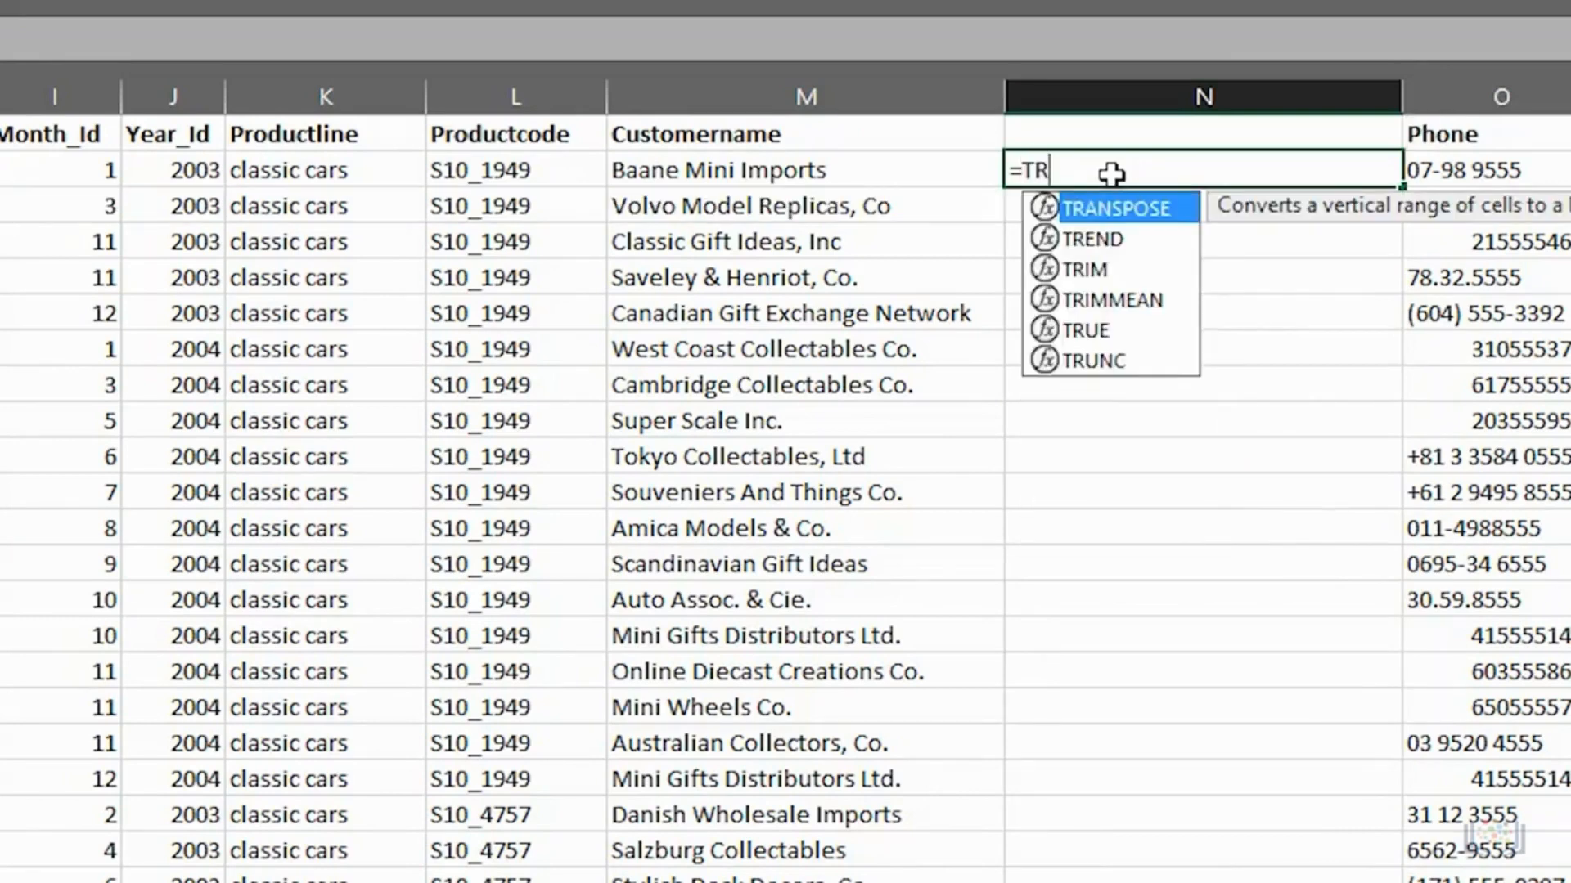
{"action": "type", "text": "IM("}
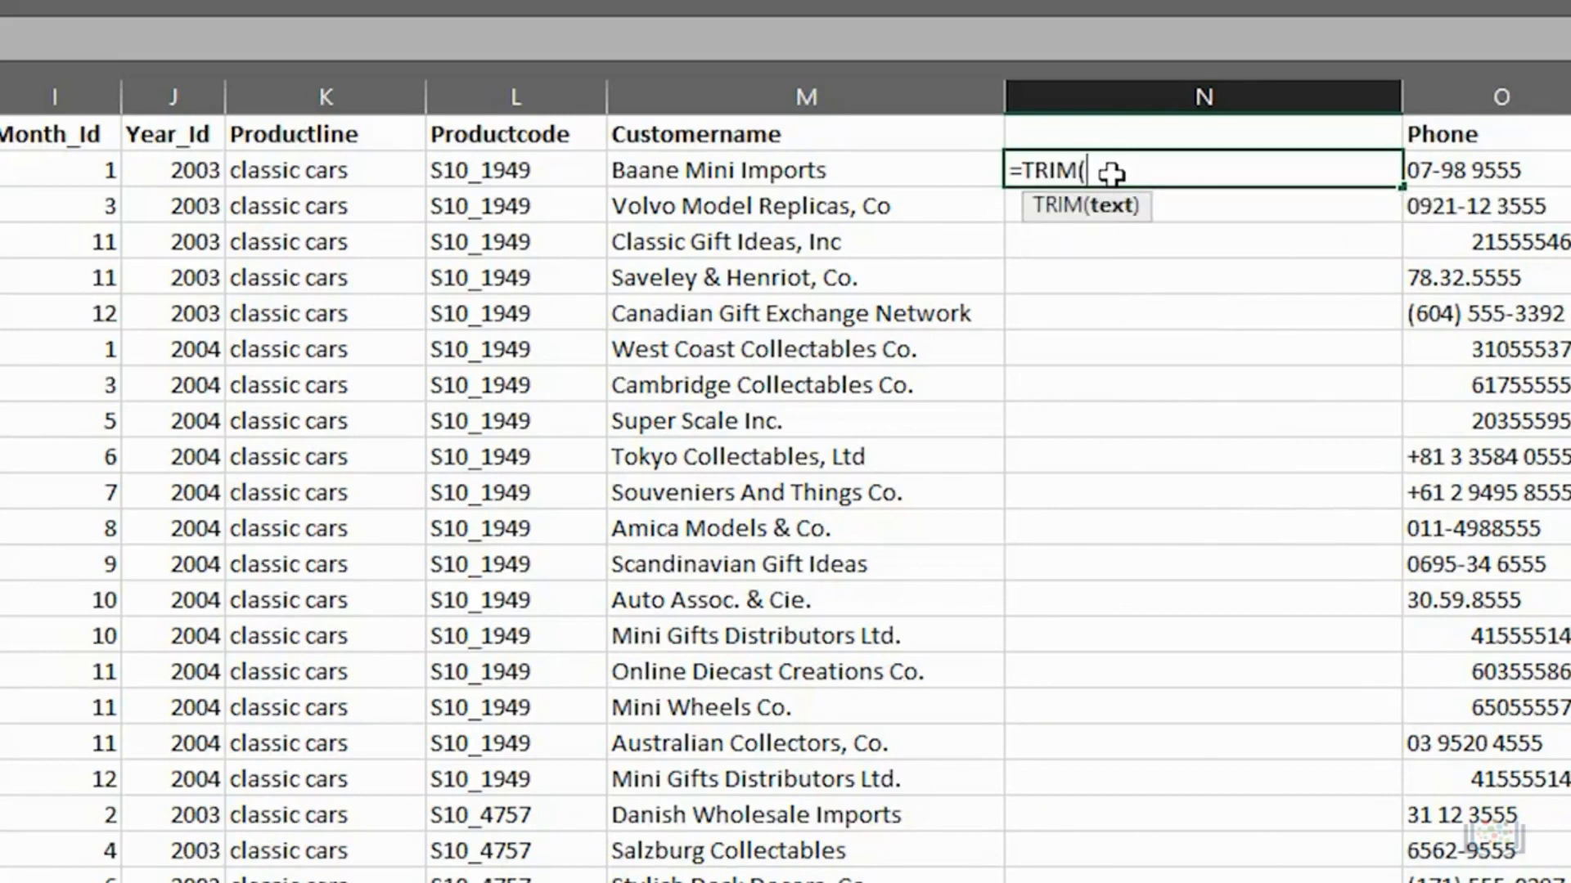
{"action": "type", "text": "M2"}
{"action": "type", "text": "2"}
{"action": "type", "text": ")"}
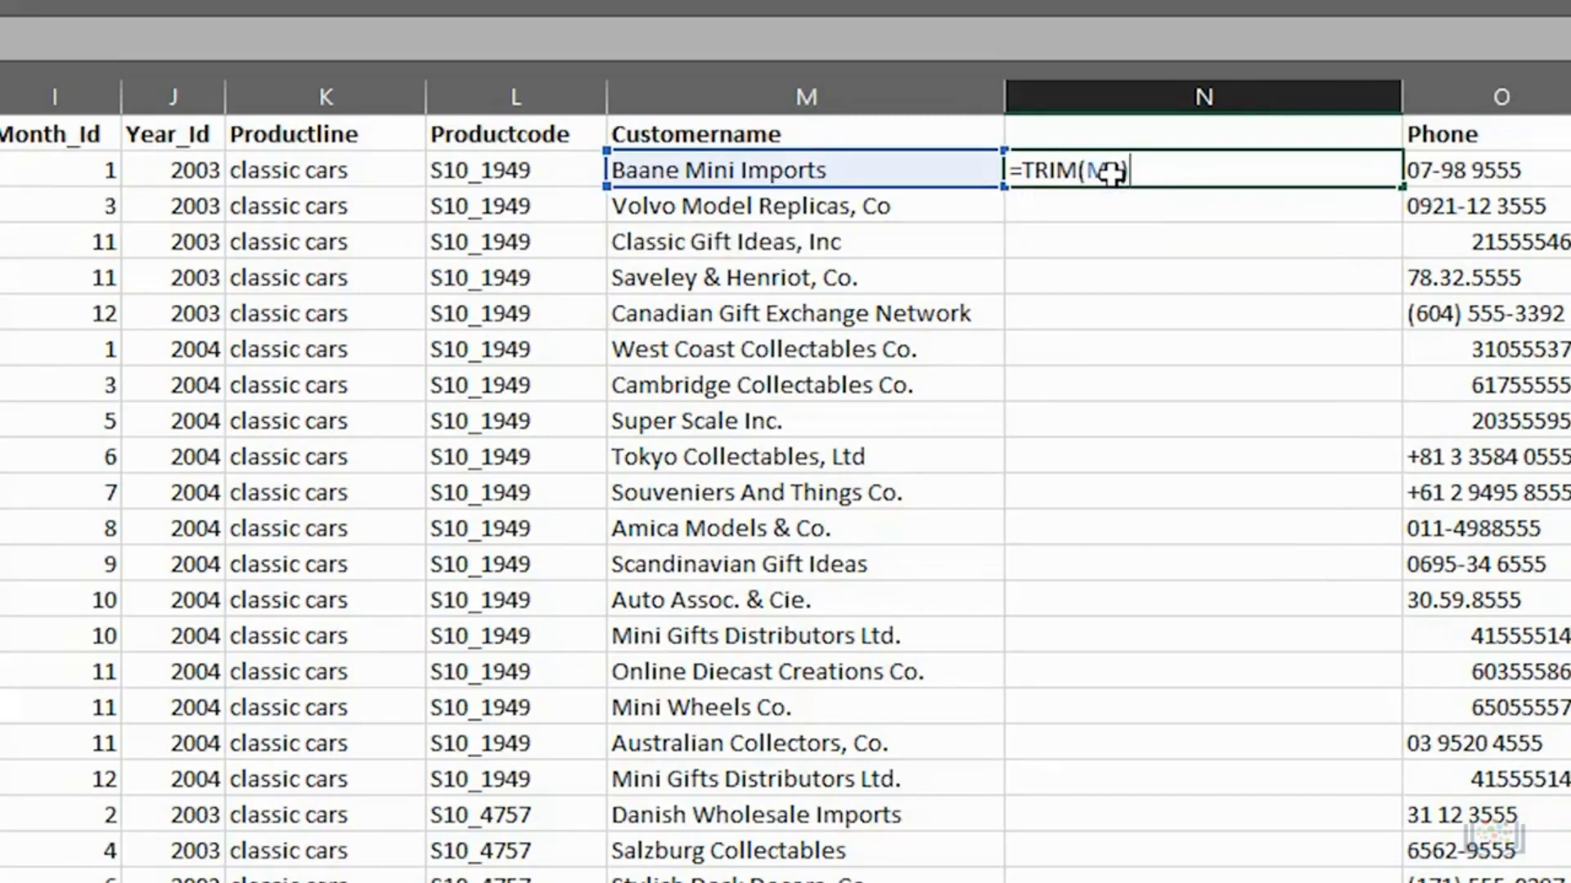
{"action": "key", "text": "ctrl+Return"}
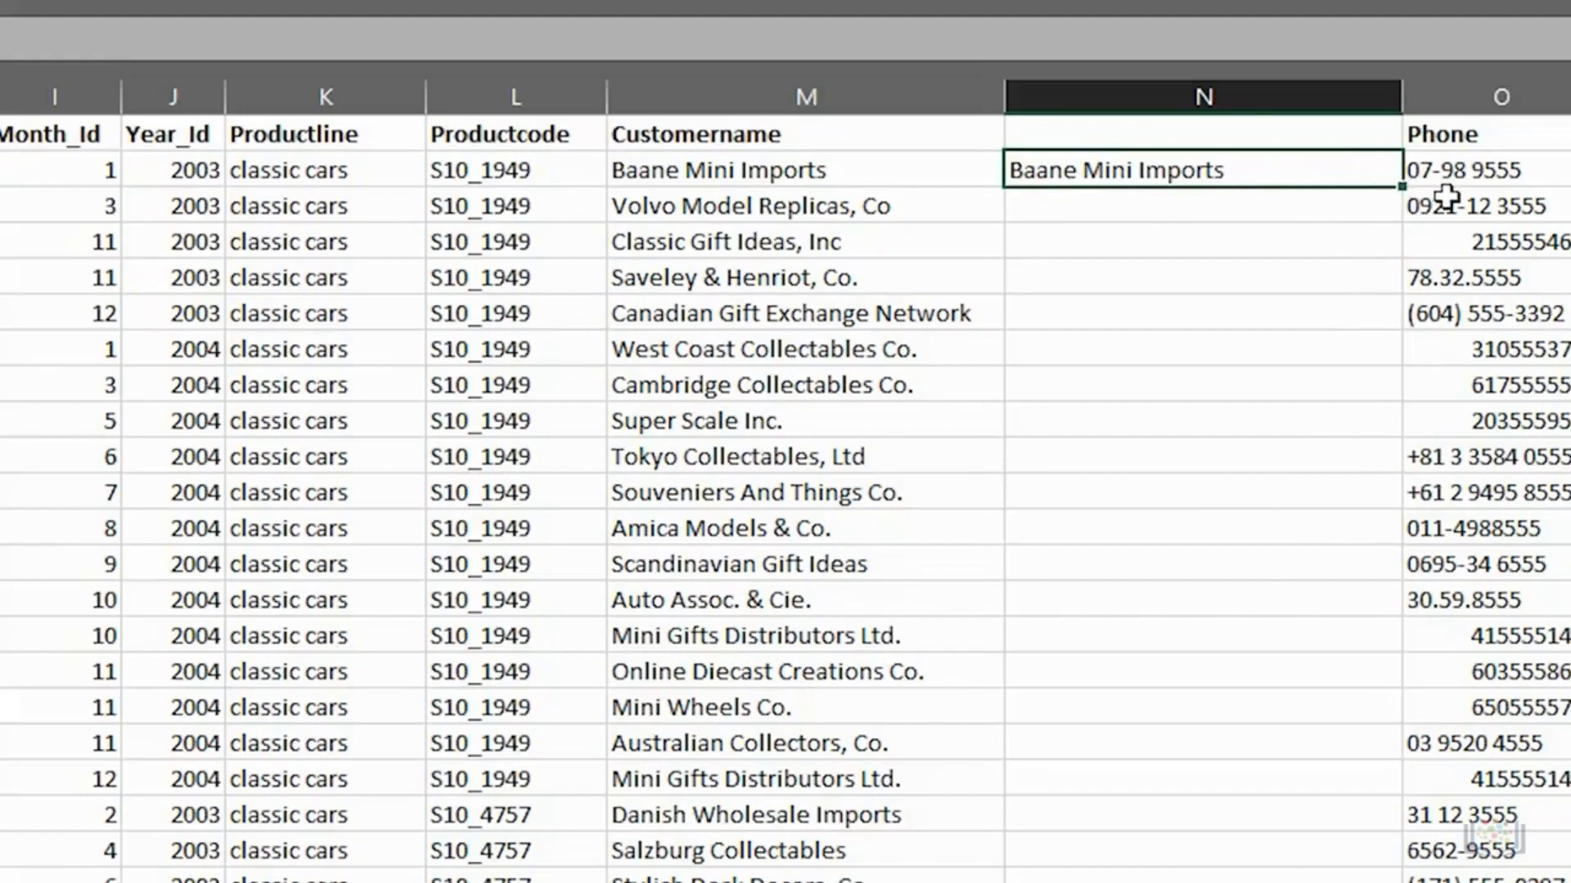
- Fill the TRIM formula down column N and paste its results as values over the original customer names from cell M2
{"action": "double_click", "coordinate": [1400, 187]}
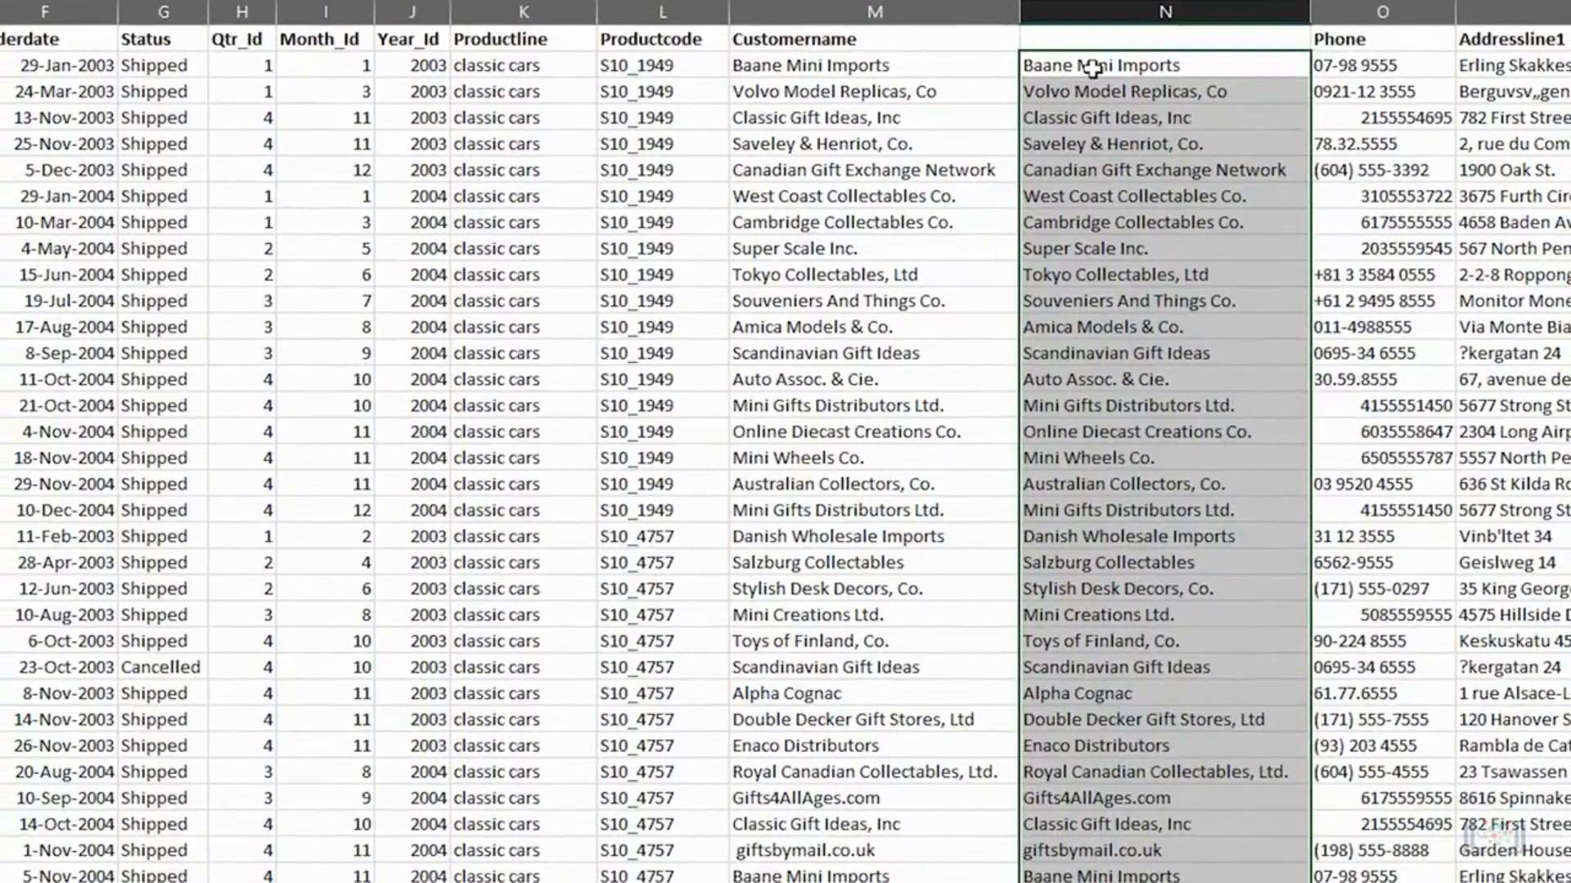
{"action": "right_click", "coordinate": [1082, 81]}
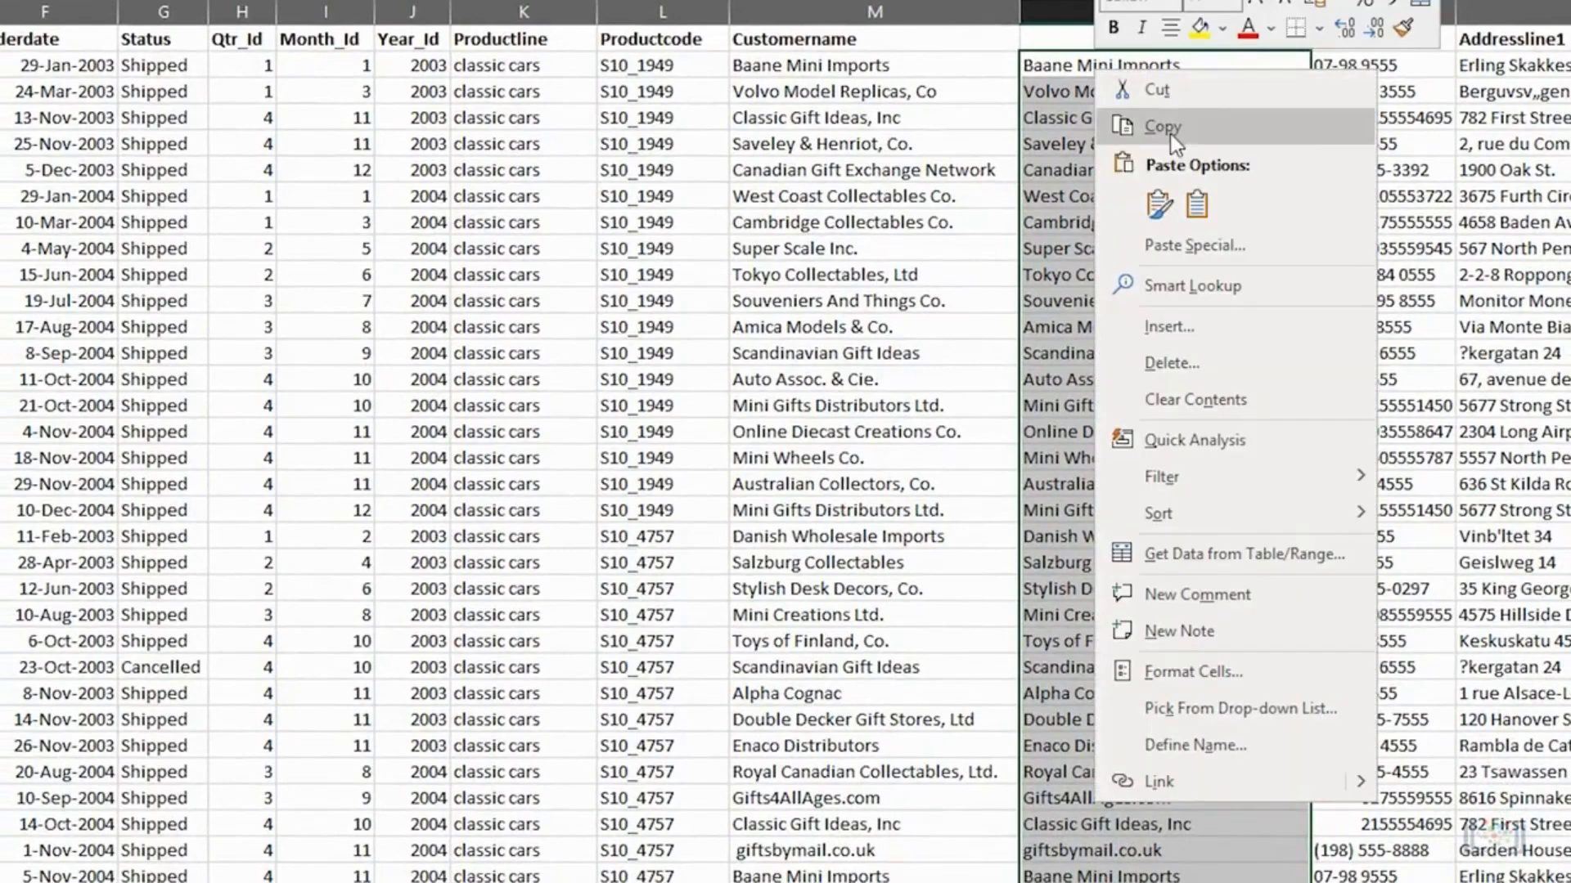
{"action": "left_click", "coordinate": [1114, 140]}
{"action": "left_click", "coordinate": [811, 70]}
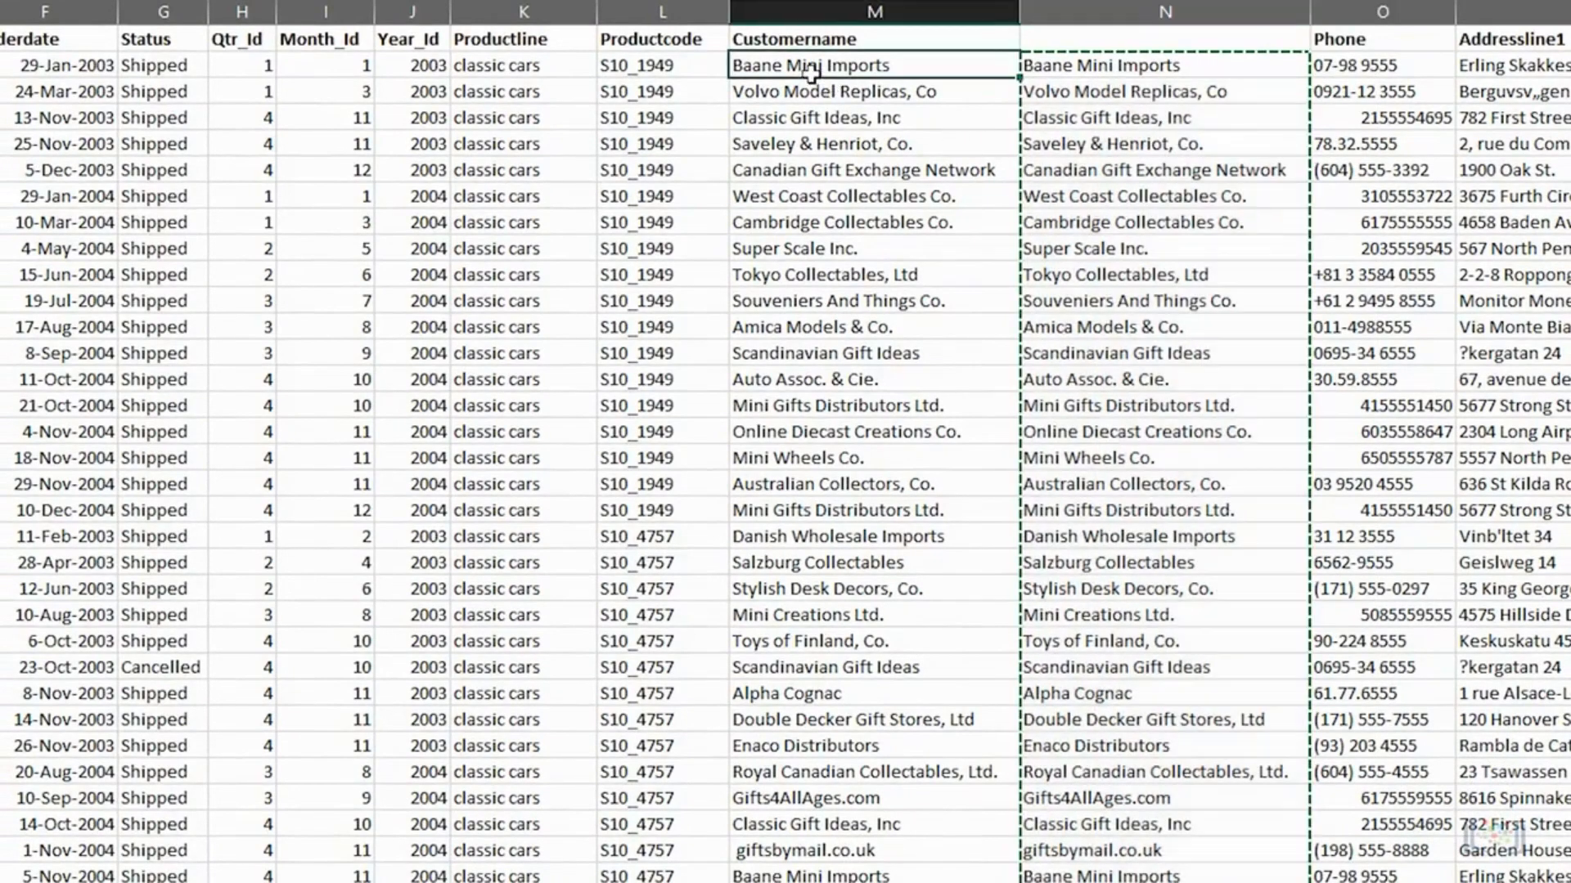
{"action": "right_click", "coordinate": [801, 64]}
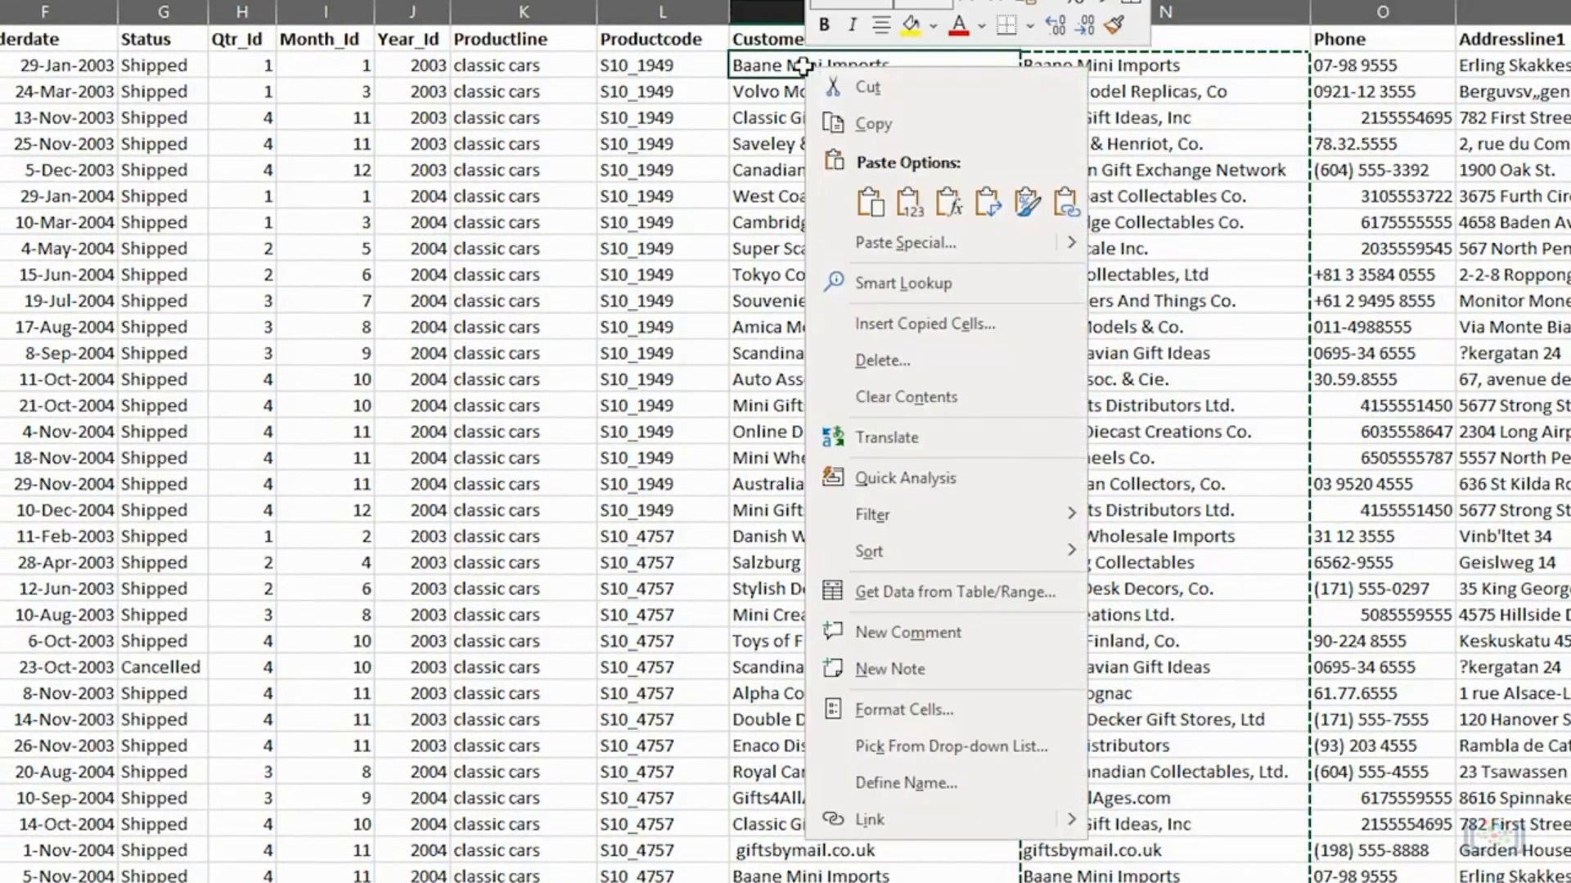
{"action": "left_click", "coordinate": [911, 202]}
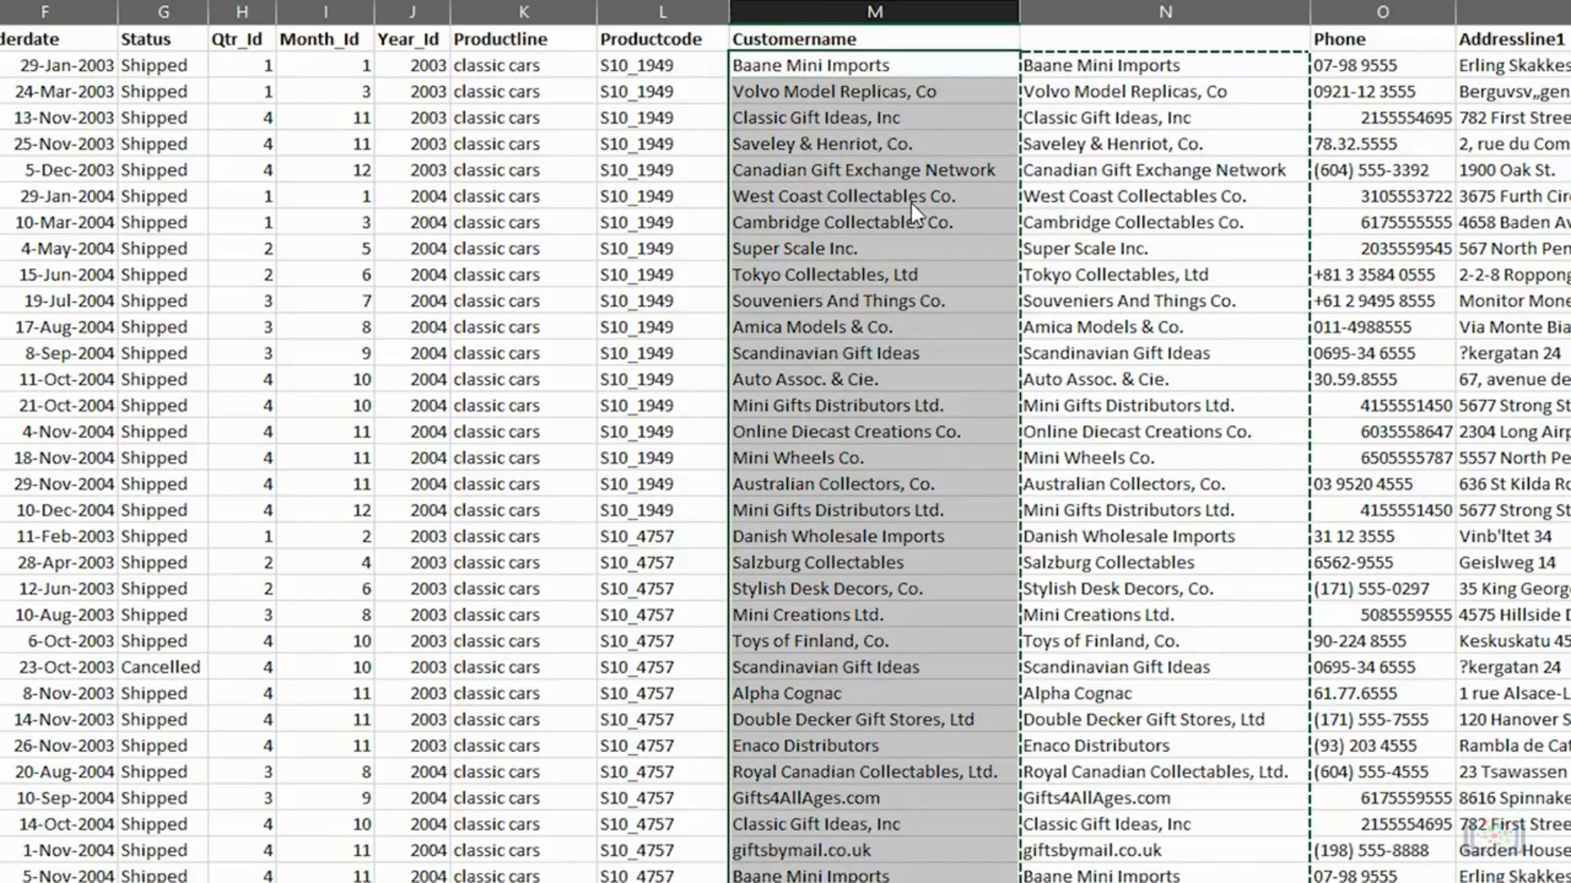
- Check the giftsbymail.co.uk entry under Customername for a leading space and delete the helper column N
{"action": "left_click", "coordinate": [830, 448]}
{"action": "scroll", "coordinate": [831, 448], "scroll_direction": "down", "scroll_amount": 6}
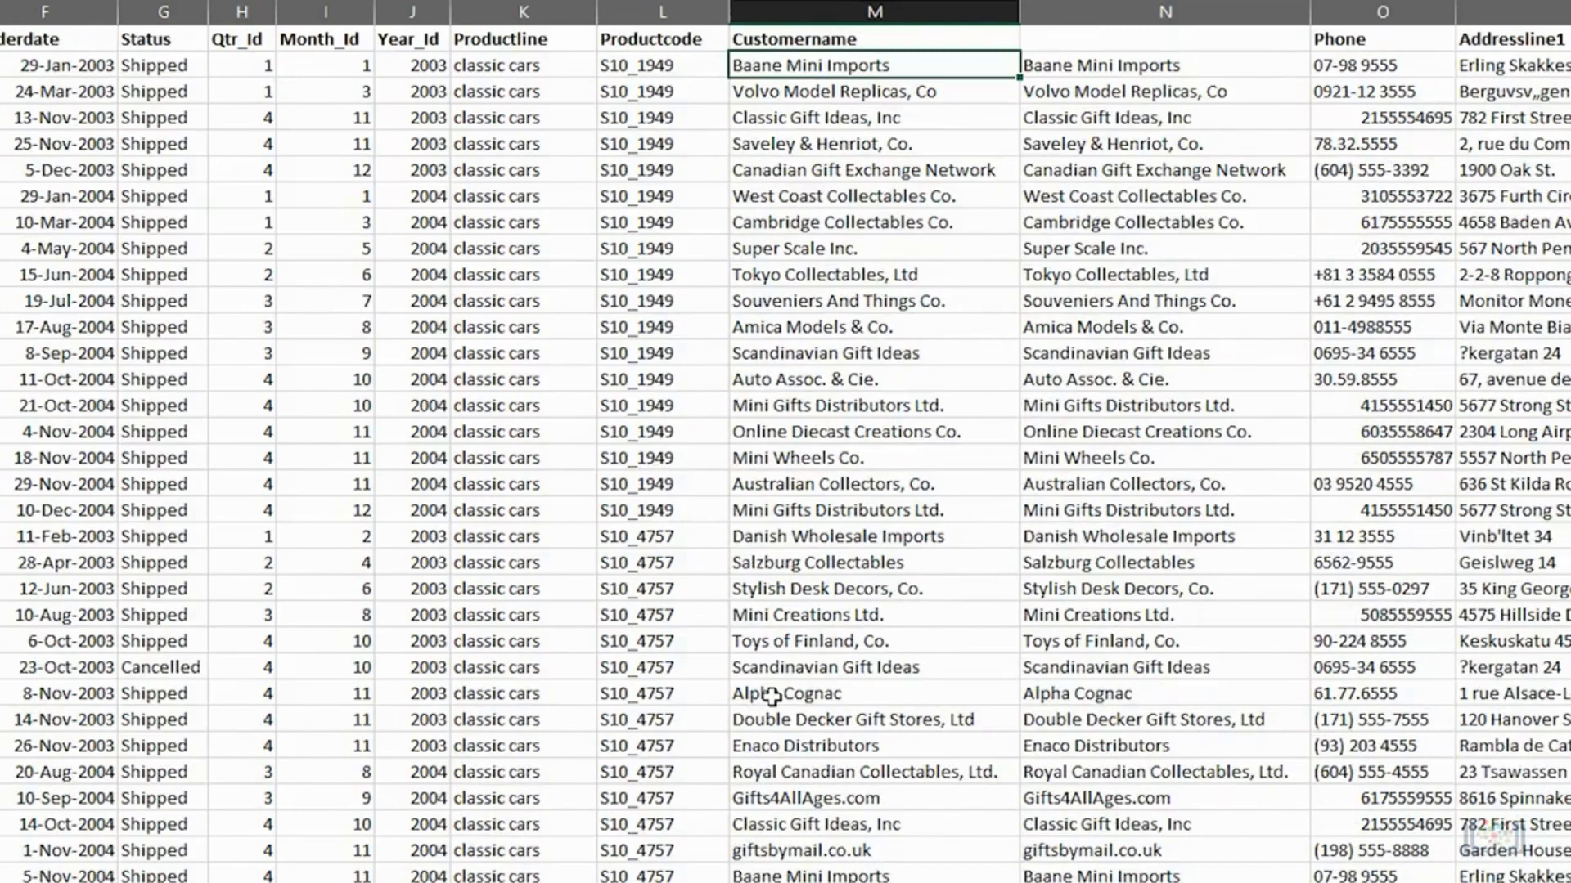
{"action": "left_click", "coordinate": [777, 851]}
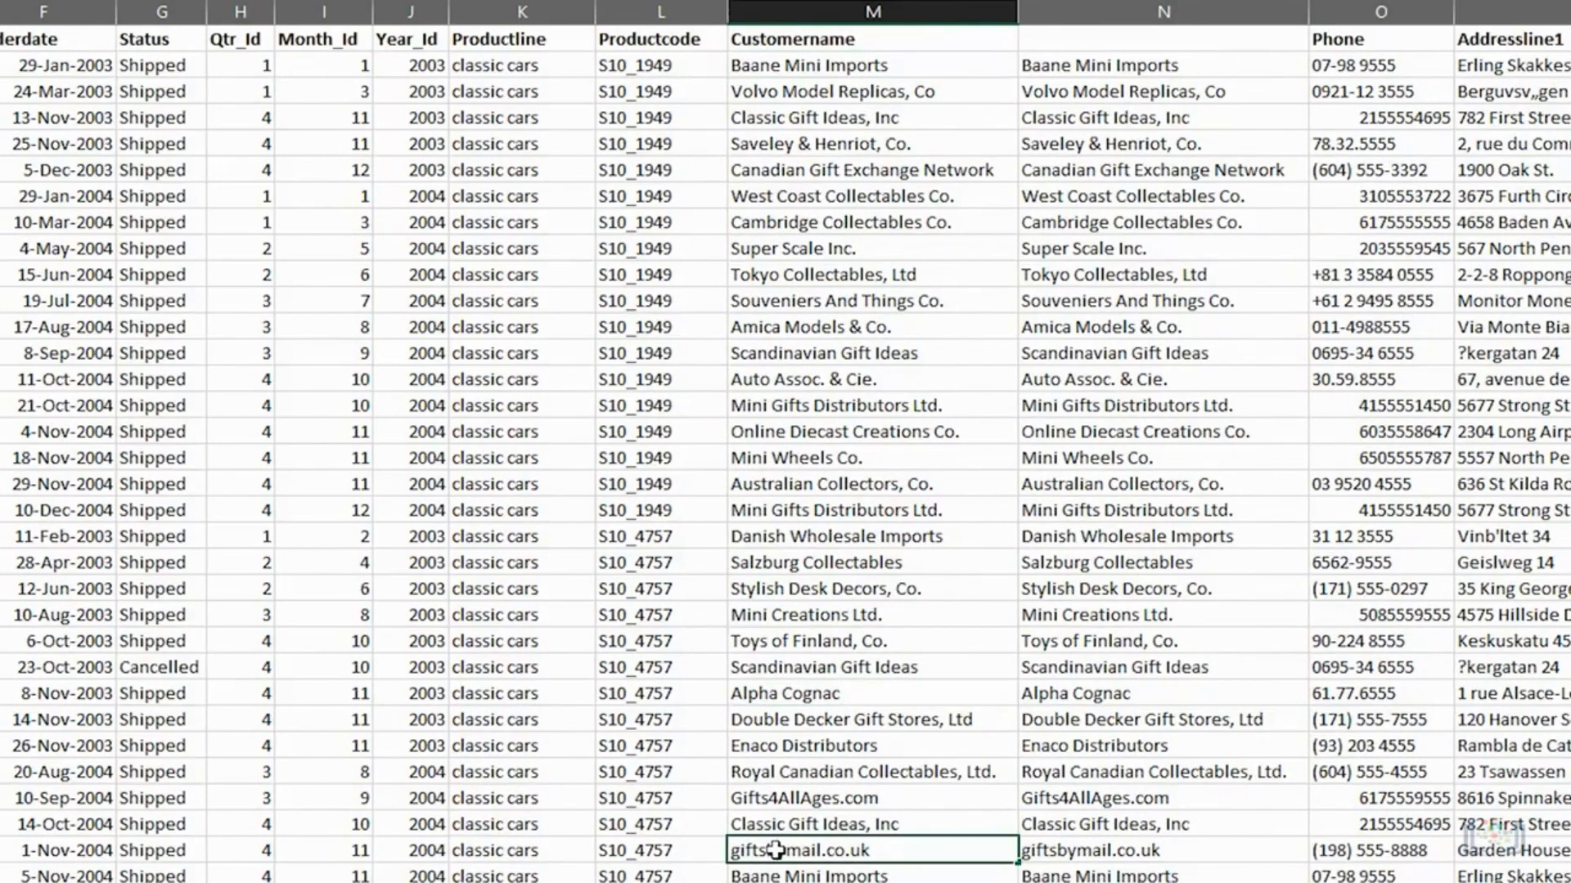
{"action": "left_click", "coordinate": [1123, 11]}
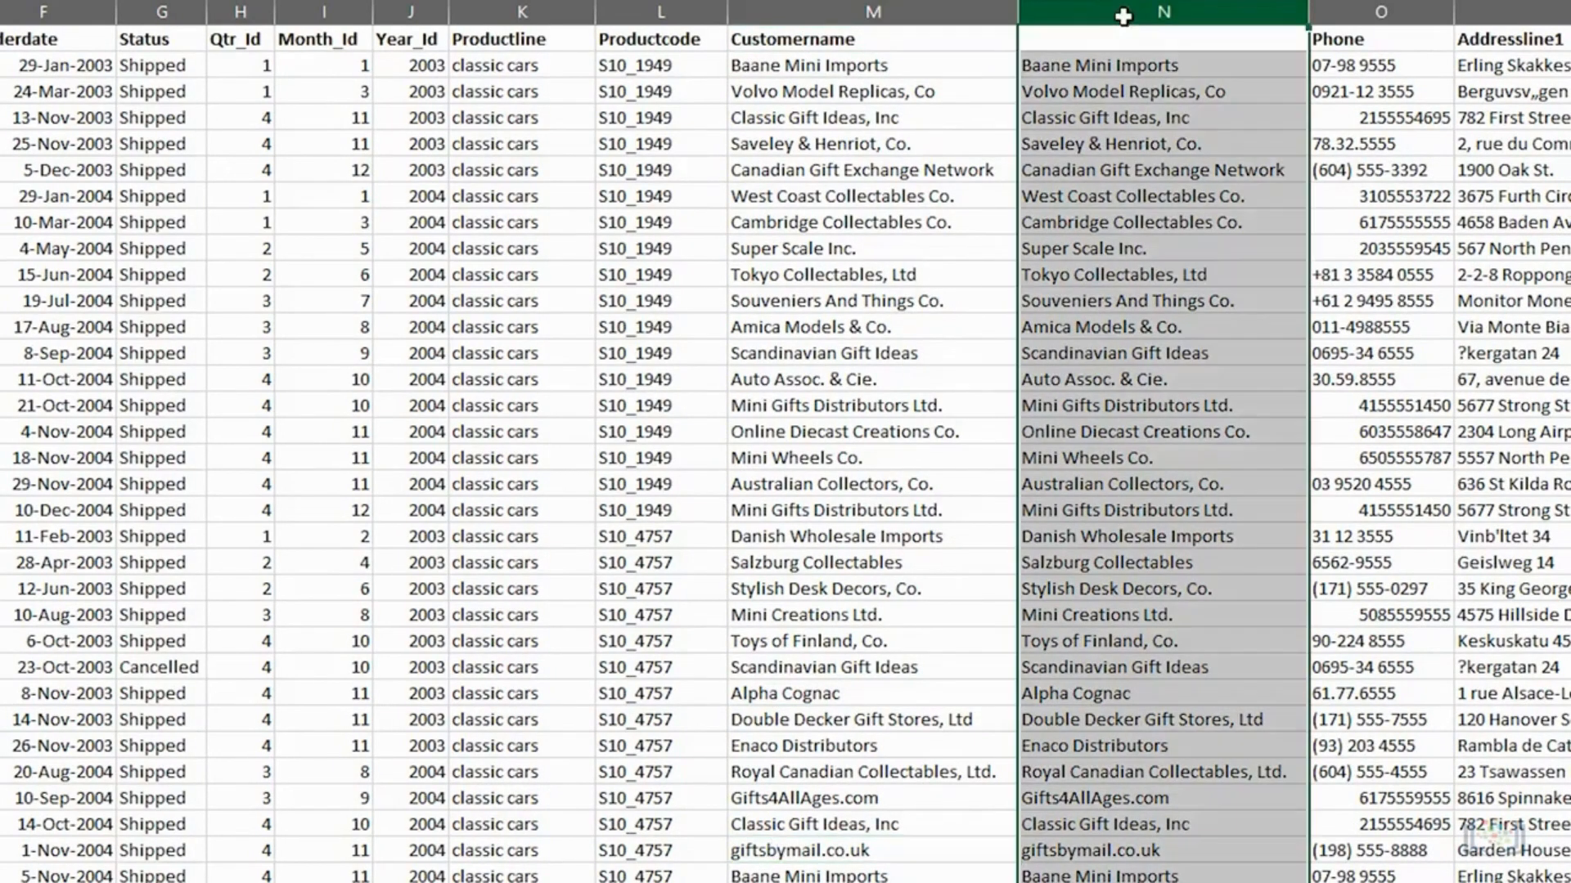
{"action": "right_click", "coordinate": [1123, 10]}
{"action": "left_click", "coordinate": [1196, 270]}
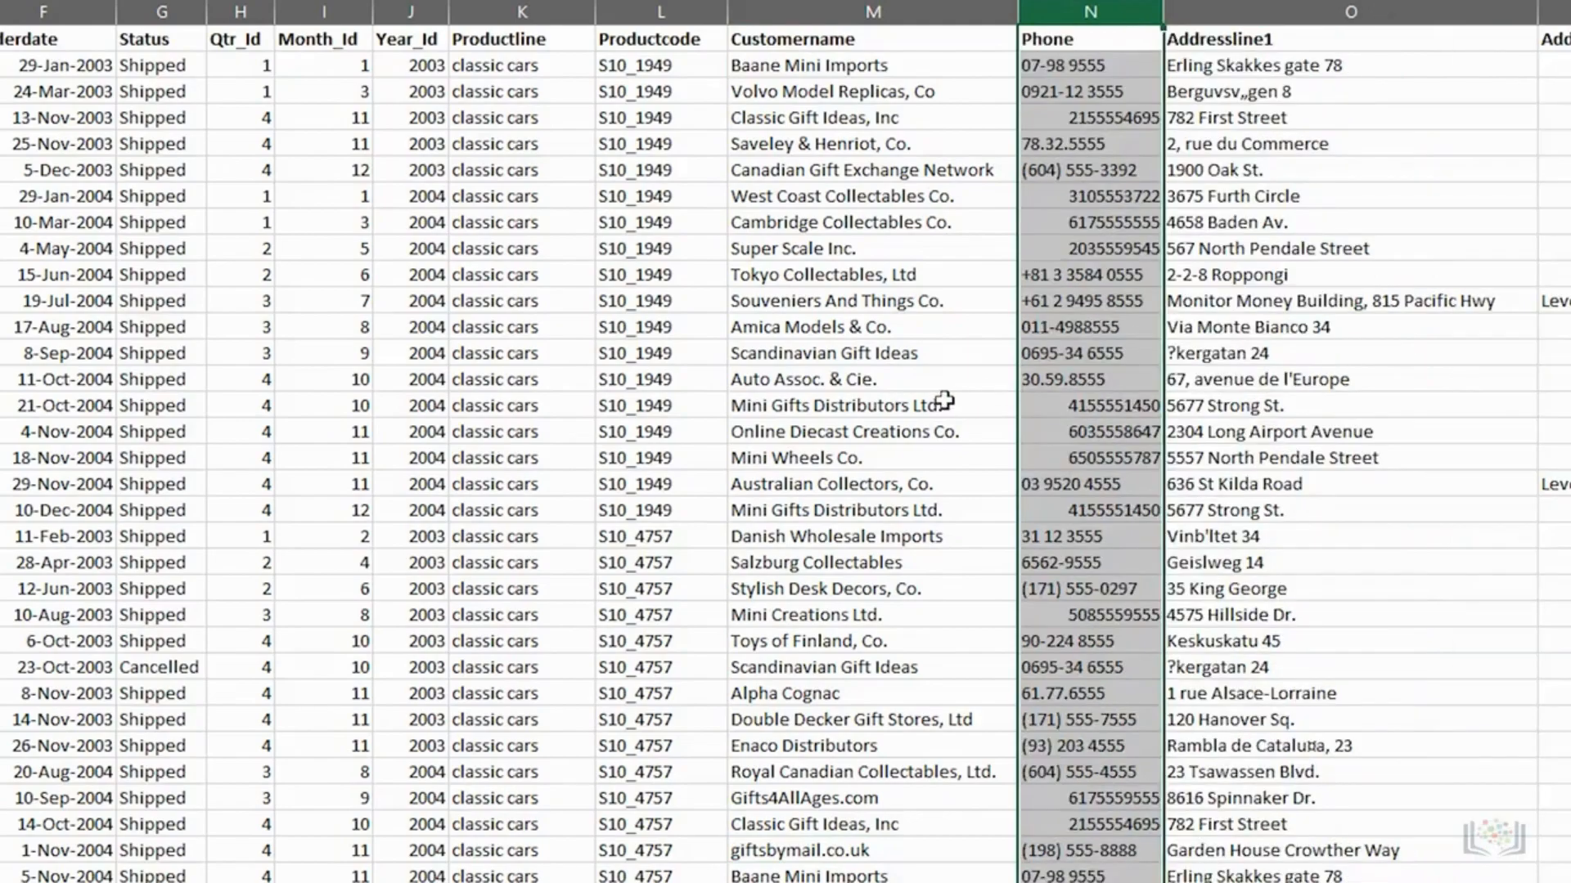